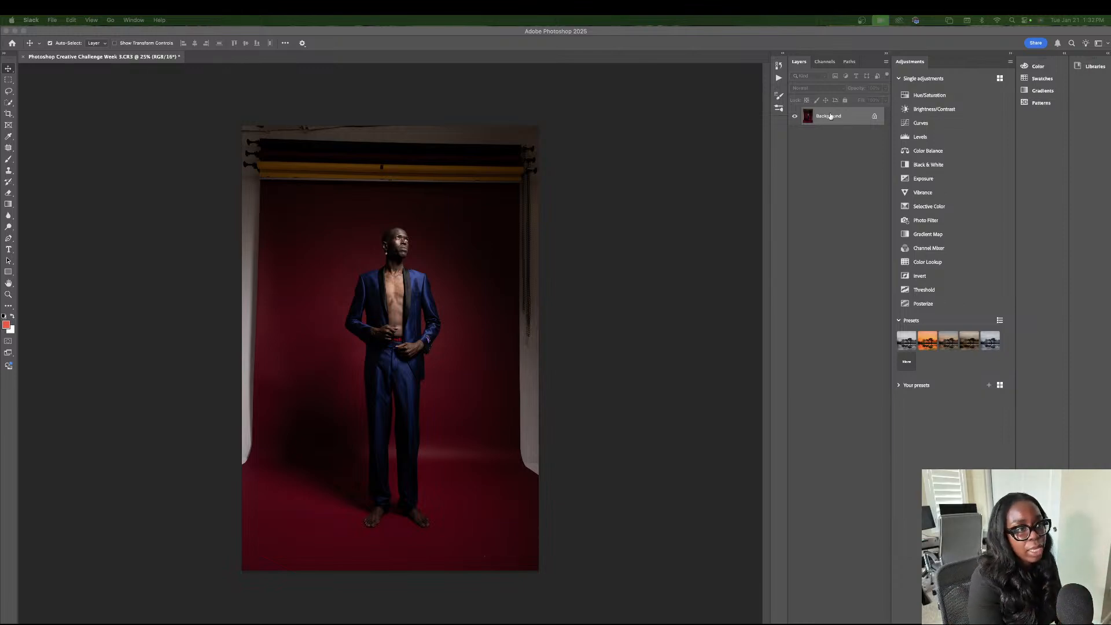
# Duplicate the Background layer and convert the original into an unlocked regular layer named Layer 0.
pyautogui.click(830, 116)
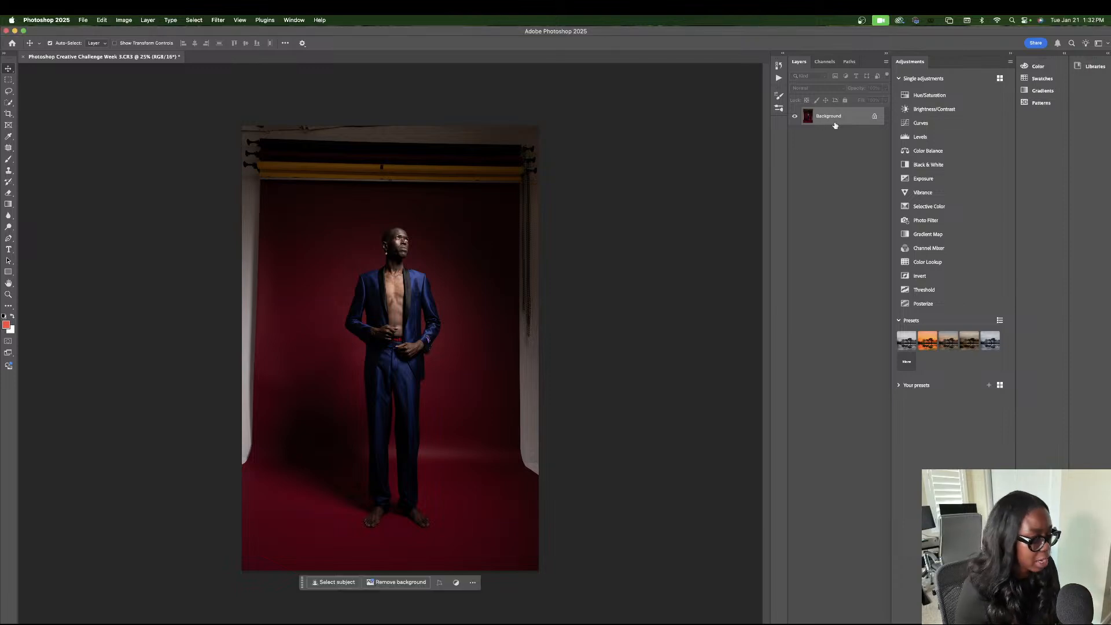
pyautogui.press('super+j')
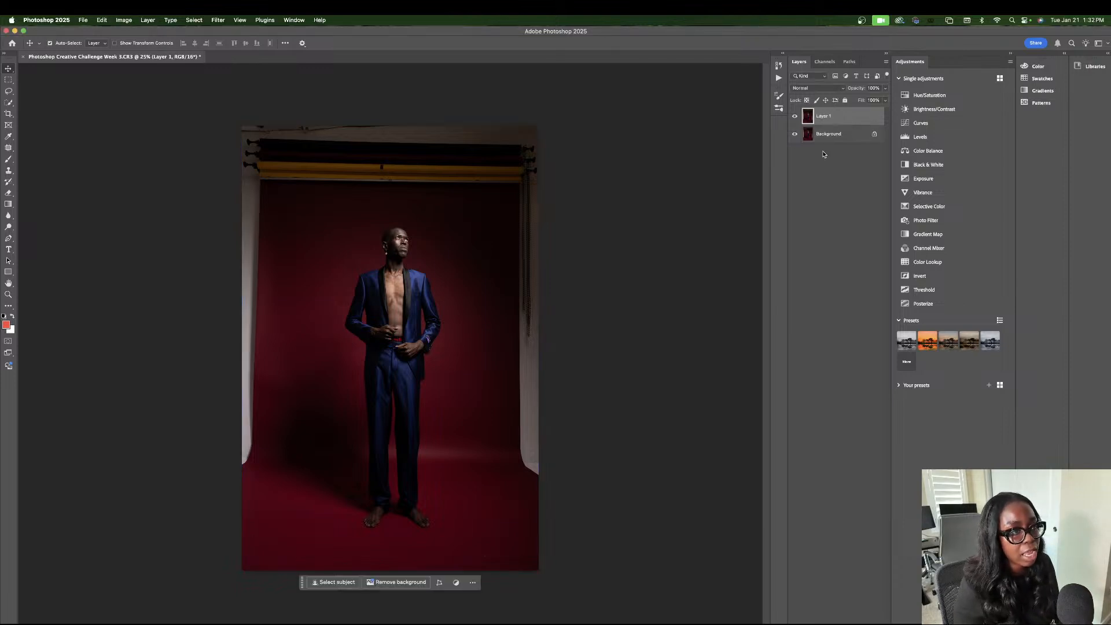
pyautogui.moveTo(827, 133)
pyautogui.mouseDown()
pyautogui.moveTo(841, 619)
pyautogui.moveTo(846, 114)
pyautogui.moveTo(840, 137)
pyautogui.mouseUp()
pyautogui.doubleClick(840, 136)
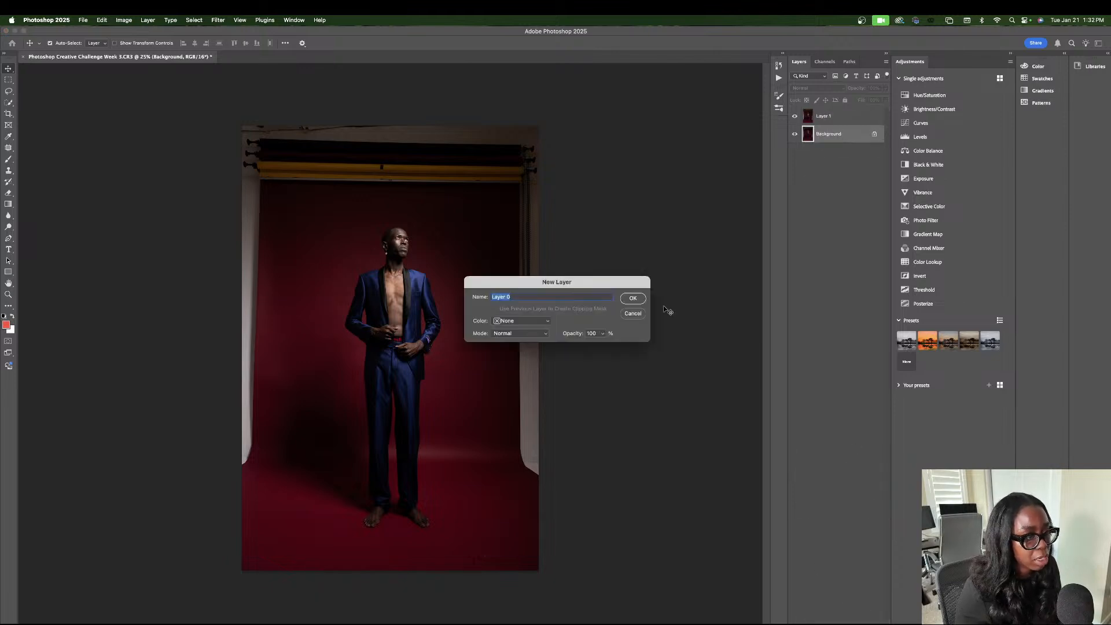
pyautogui.click(638, 298)
pyautogui.doubleClick(824, 134)
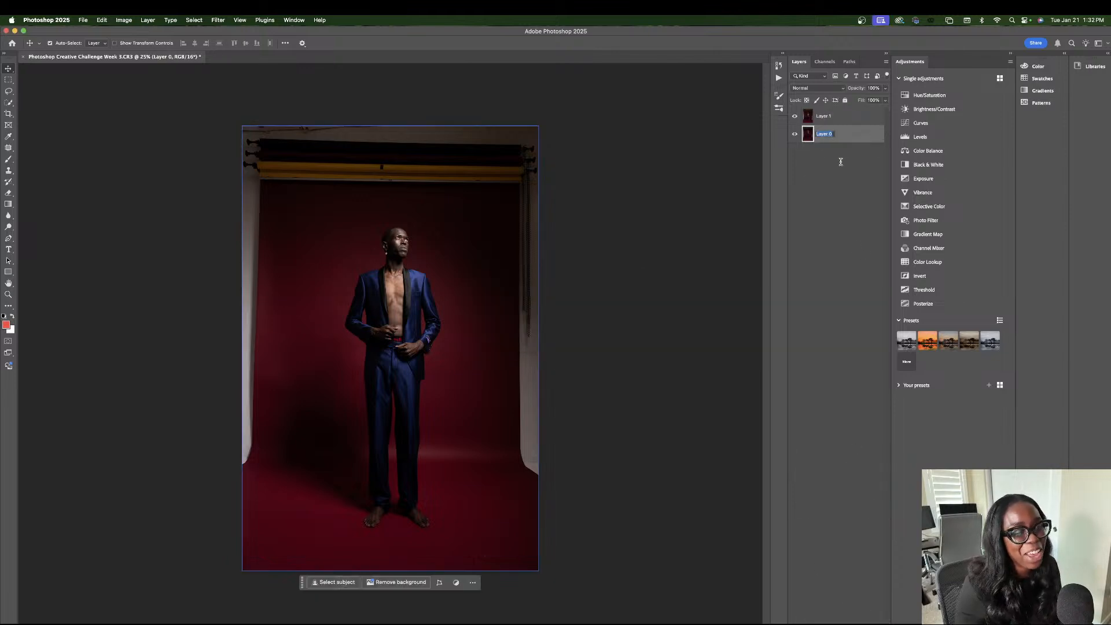
pyautogui.click(865, 367)
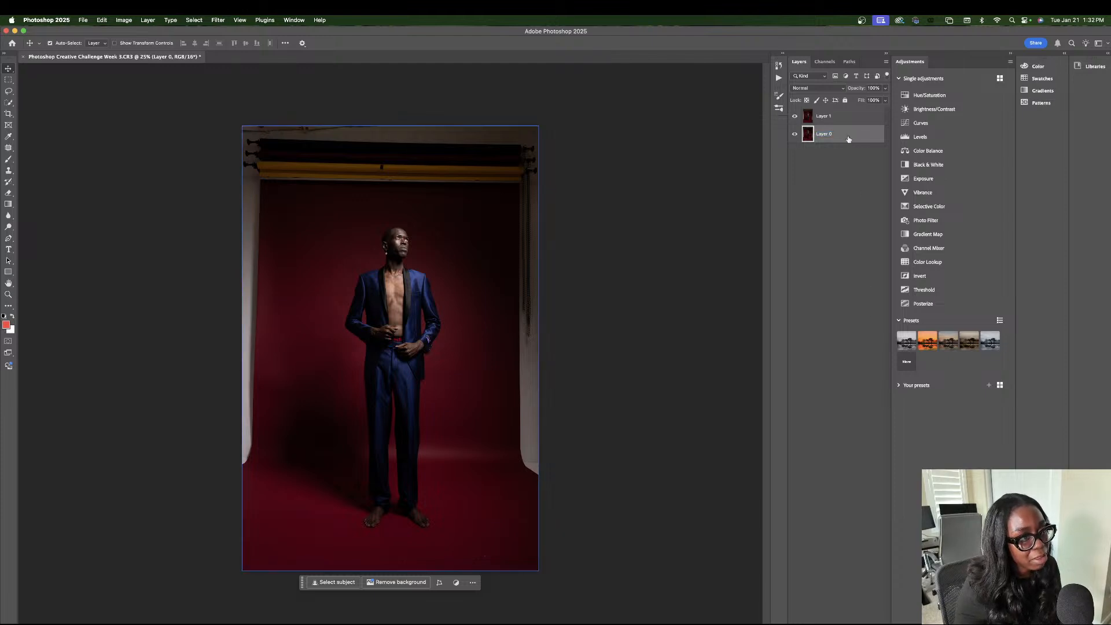
# Make a trial copy of Layer 0 and delete that copy.
pyautogui.moveTo(848, 140); pyautogui.dragTo(851, 622)
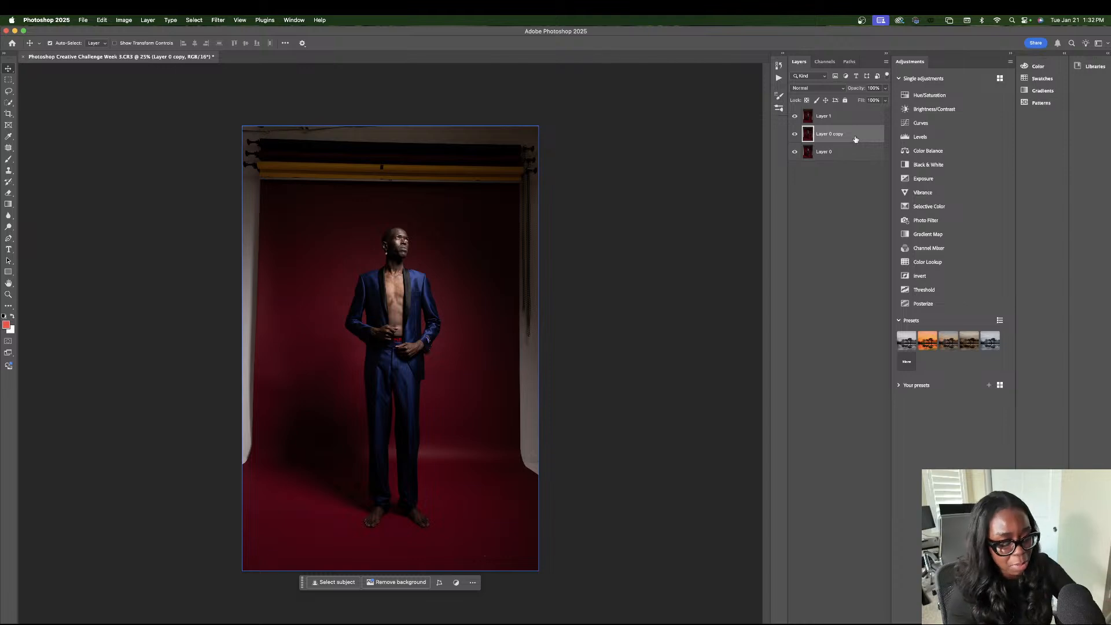
pyautogui.press('Delete')
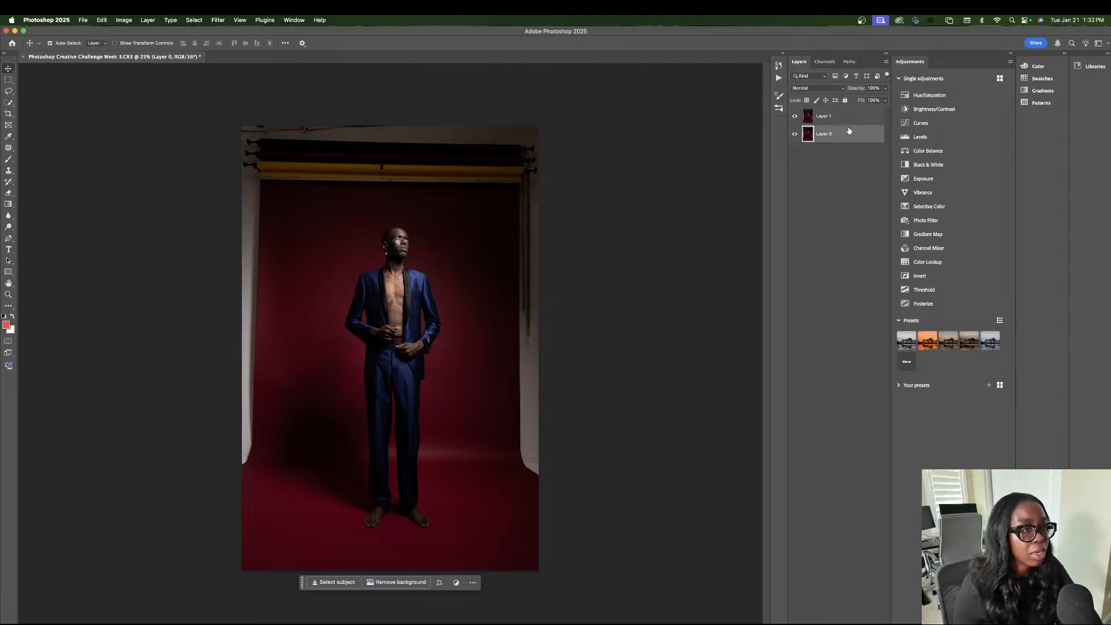
# On Layer 1, lasso the backdrop stand, side walls and surrounding background, leaving the man and the foreground floor outside the selection.
pyautogui.click(844, 117)
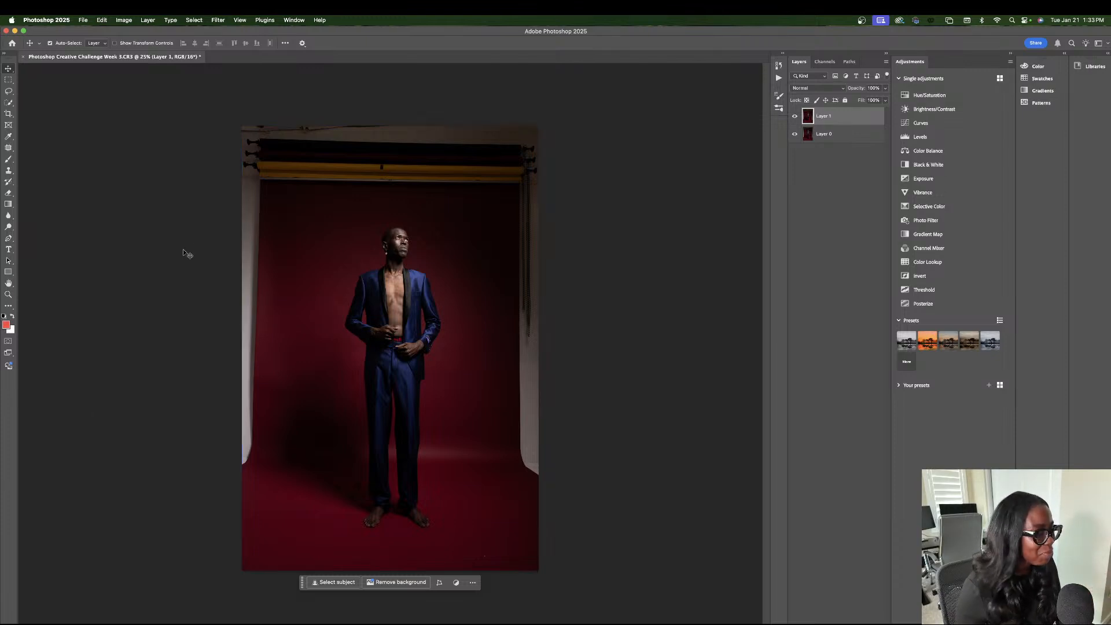
pyautogui.click(9, 91)
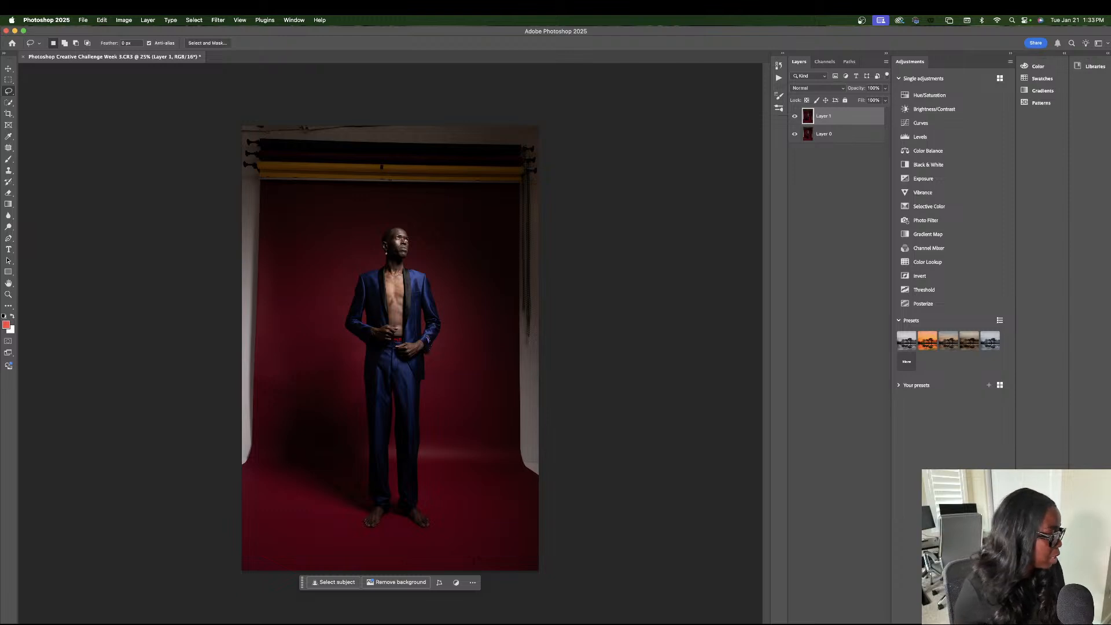
pyautogui.moveTo(30, 620)
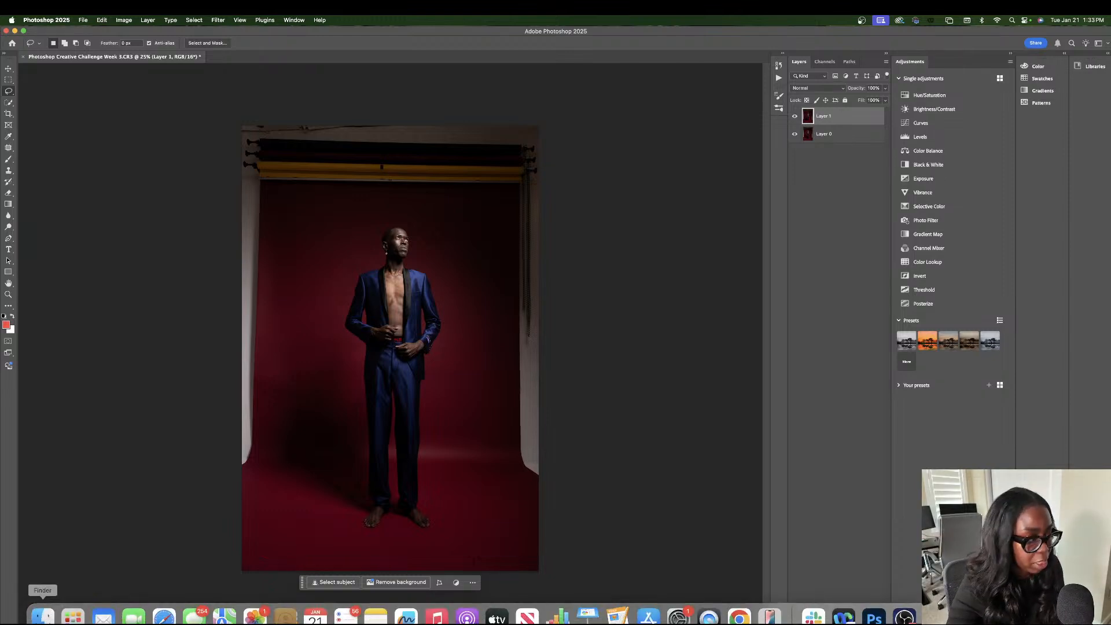
pyautogui.press('super+equal')
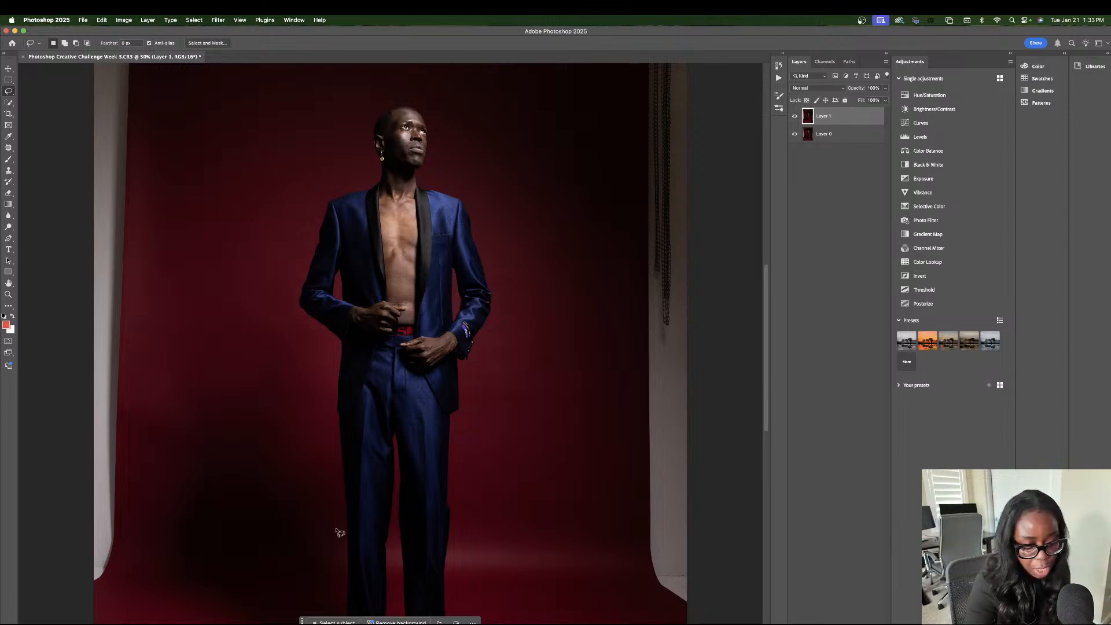
pyautogui.press('super+minus')
pyautogui.press('super+minus')
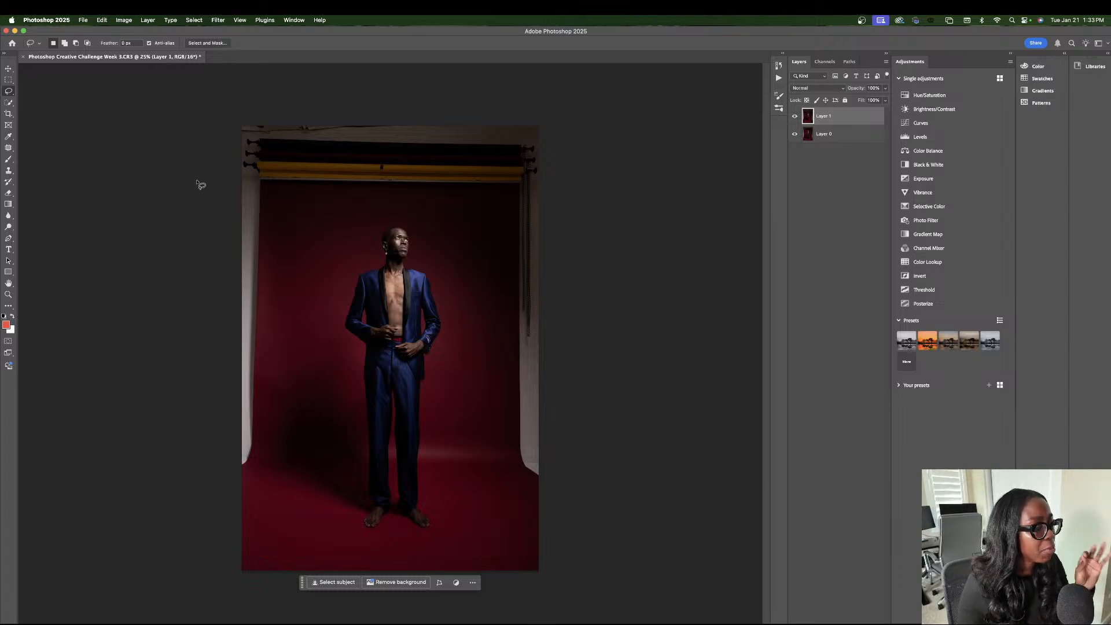
pyautogui.moveTo(218, 128)
pyautogui.mouseDown()
pyautogui.moveTo(216, 332)
pyautogui.moveTo(246, 528)
pyautogui.moveTo(306, 318)
pyautogui.moveTo(356, 237)
pyautogui.moveTo(457, 239)
pyautogui.moveTo(519, 498)
pyautogui.moveTo(547, 419)
pyautogui.moveTo(520, 334)
pyautogui.mouseUp()
pyautogui.moveTo(188, 117)
pyautogui.mouseDown()
pyautogui.moveTo(184, 442)
pyautogui.moveTo(251, 500)
pyautogui.moveTo(296, 293)
pyautogui.moveTo(348, 242)
pyautogui.moveTo(434, 227)
pyautogui.moveTo(469, 425)
pyautogui.moveTo(550, 509)
pyautogui.moveTo(607, 47)
pyautogui.moveTo(420, 39)
pyautogui.moveTo(246, 69)
pyautogui.moveTo(196, 115)
pyautogui.mouseUp()
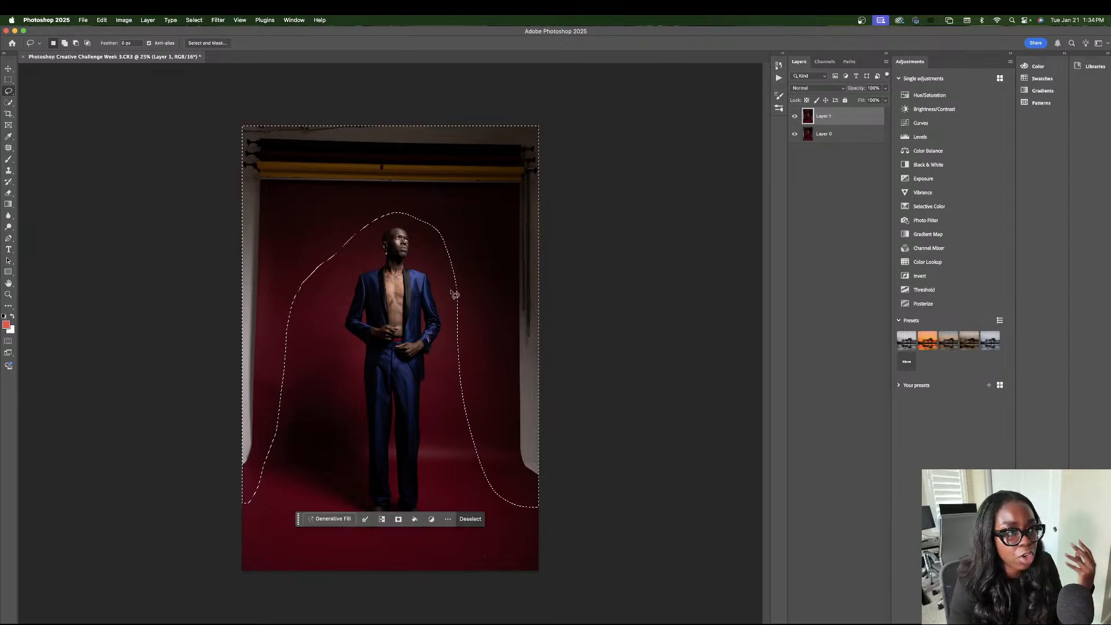
# Run Generative Fill on the selected surroundings without a prompt, compare the variations and keep the second one.
pyautogui.click(329, 519)
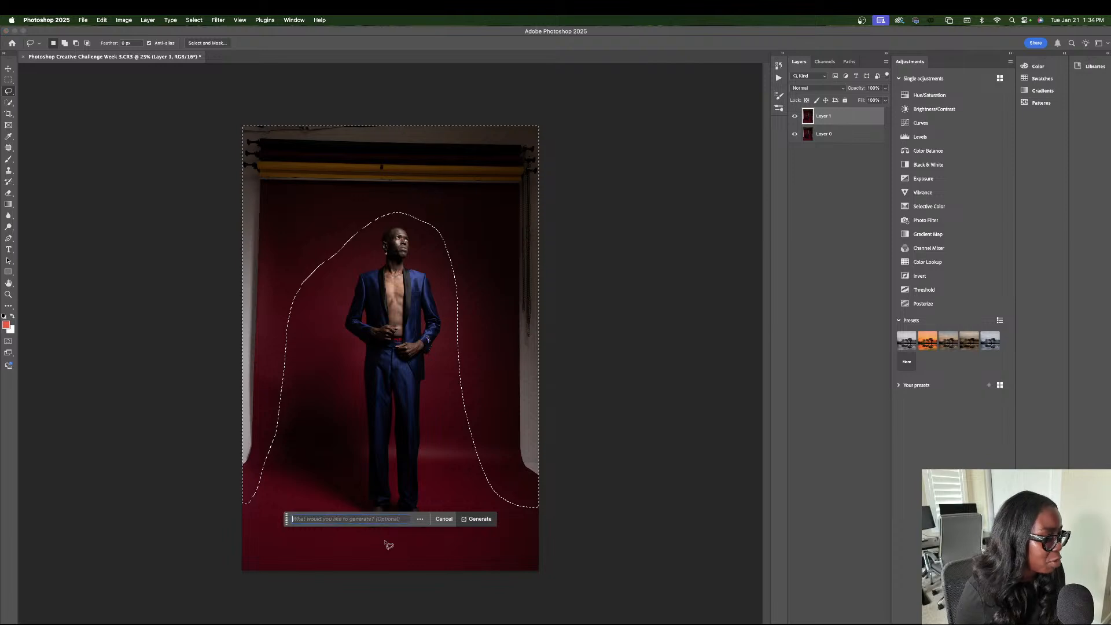
pyautogui.click(478, 518)
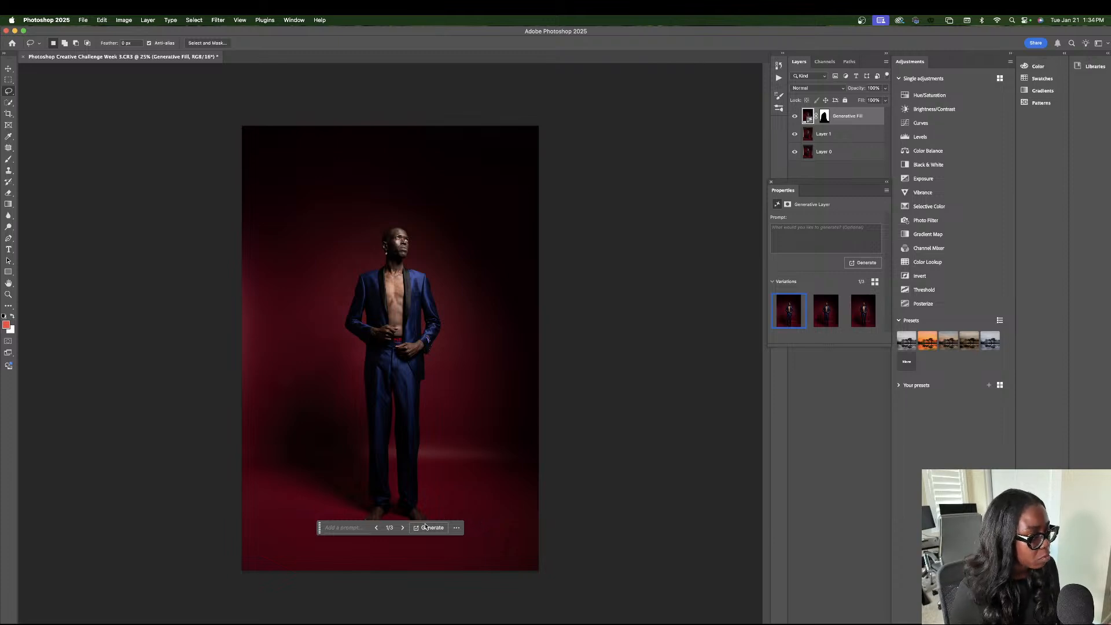
pyautogui.click(403, 528)
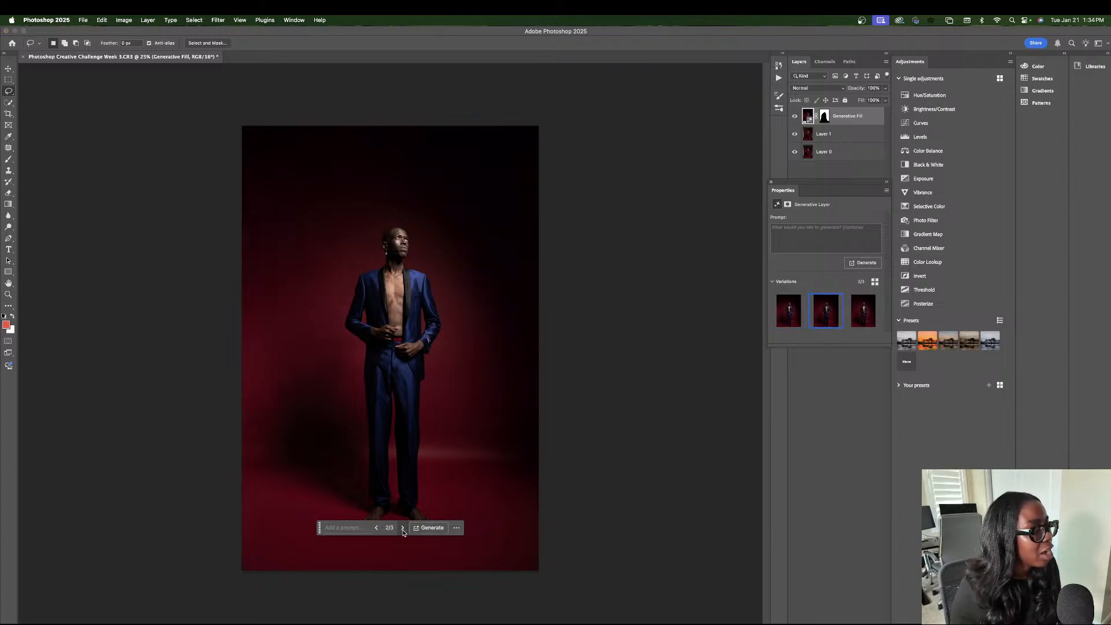
pyautogui.click(403, 528)
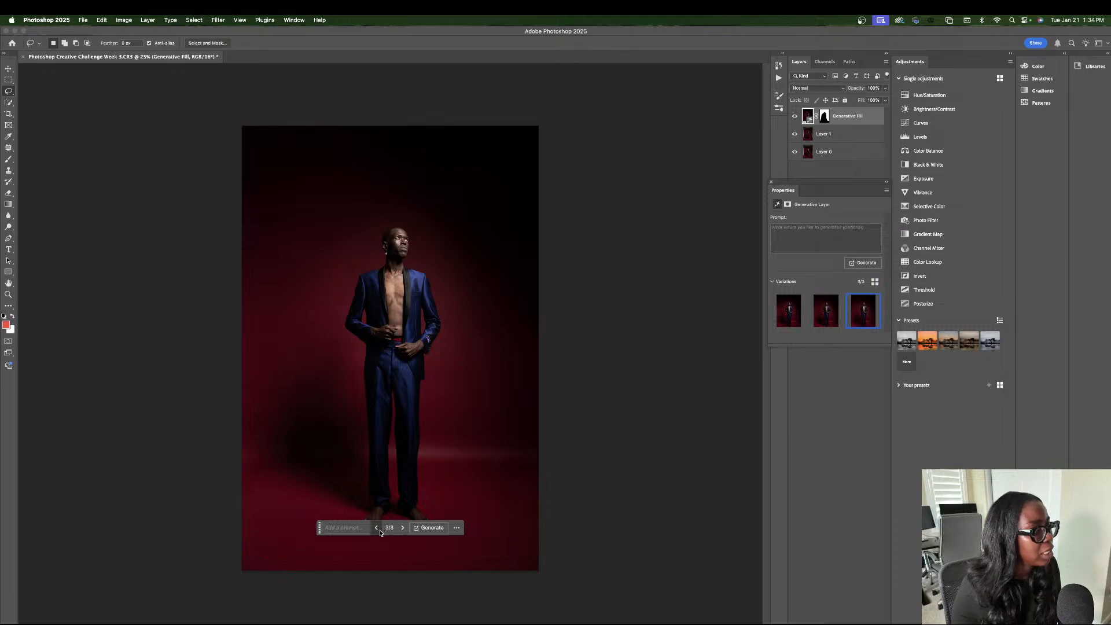
pyautogui.click(377, 528)
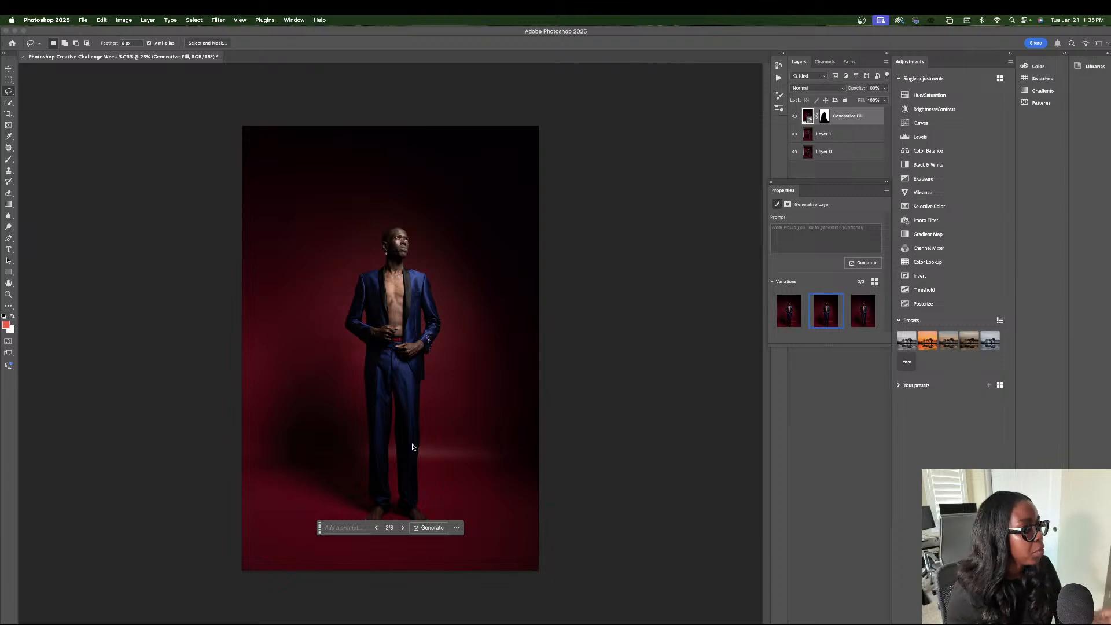
# Lasso a small spot on the floor near the photo's lower right and replace it with Generative Fill without a prompt.
pyautogui.moveTo(488, 565); pyautogui.dragTo(484, 558)
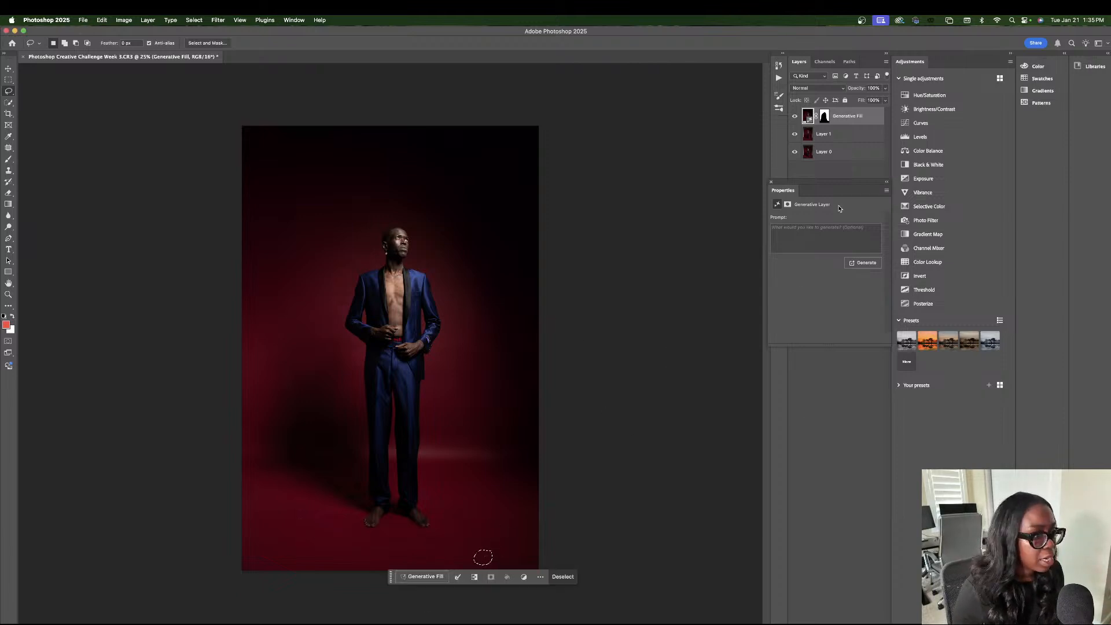
pyautogui.click(424, 577)
pyautogui.click(565, 577)
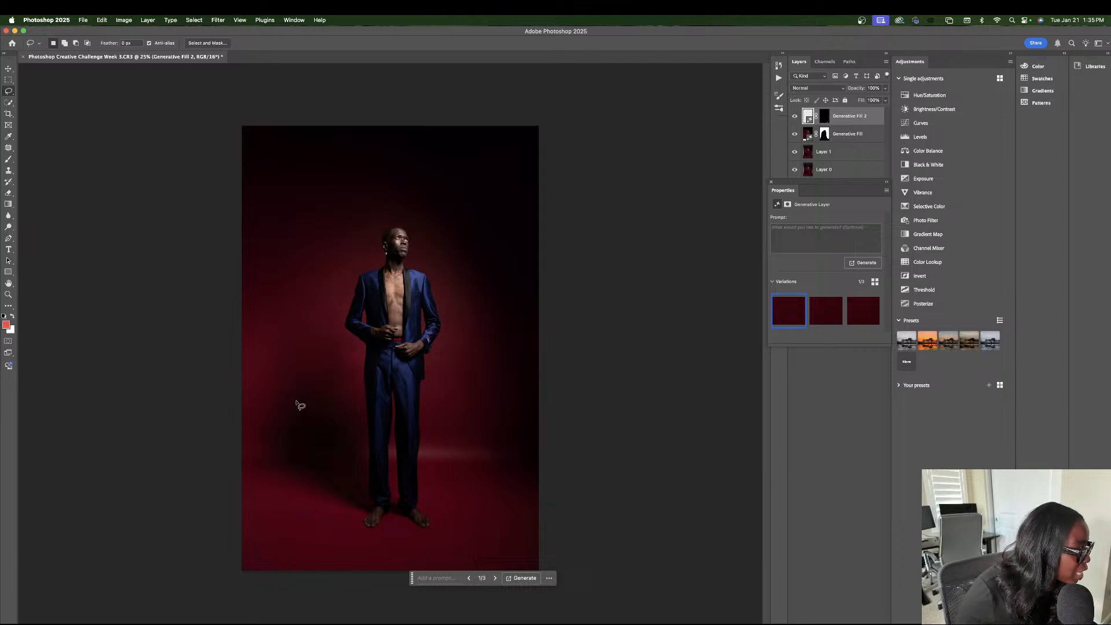
# Lasso a patch of backdrop above the shadow beside the man, apply Generative Fill without a prompt and keep the second variation.
pyautogui.moveTo(285, 392)
pyautogui.mouseDown()
pyautogui.moveTo(295, 394)
pyautogui.moveTo(288, 376)
pyautogui.moveTo(286, 391)
pyautogui.mouseUp()
pyautogui.click(228, 405)
pyautogui.click(369, 406)
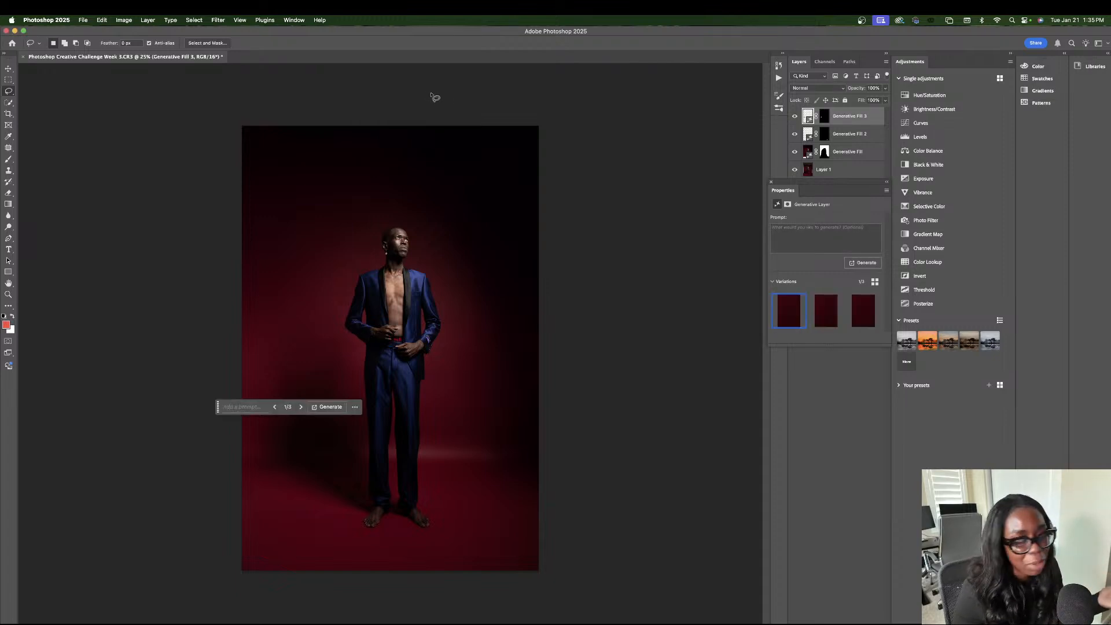
pyautogui.click(300, 407)
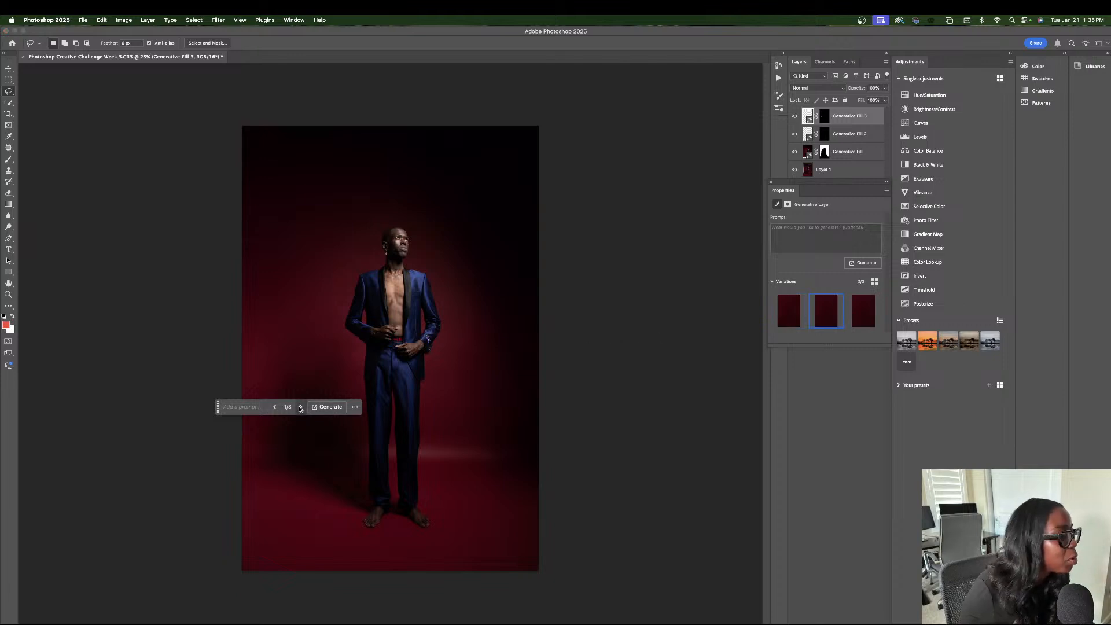
pyautogui.click(300, 408)
pyautogui.click(274, 408)
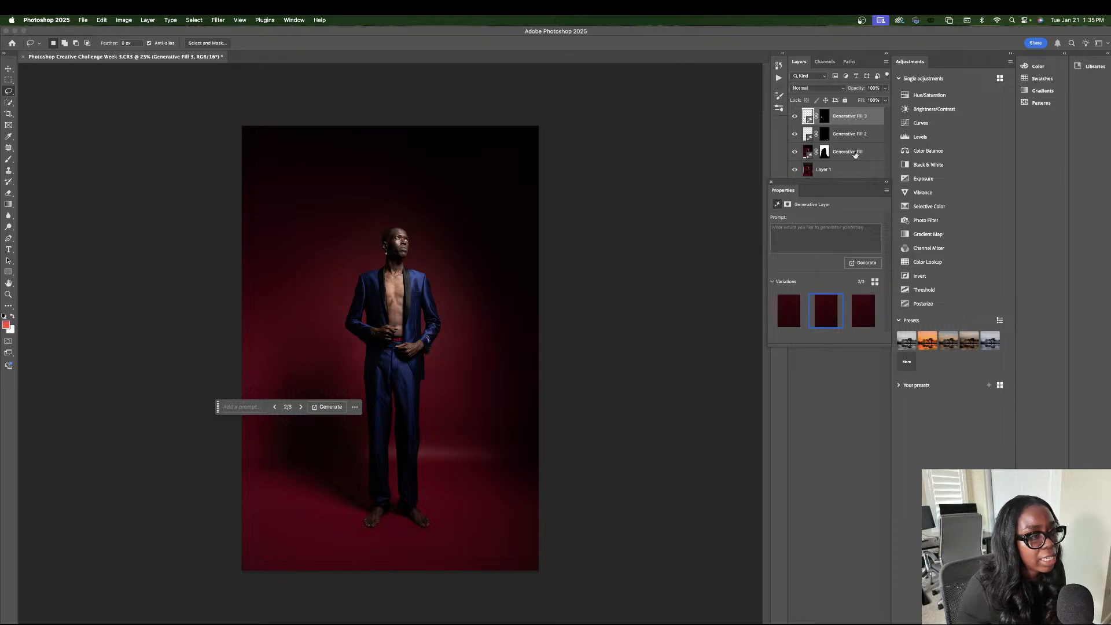
# Group the three Generative Fill layers and compare the photo with the group hidden and shown.
pyautogui.keyDown('shift'); pyautogui.click(855, 154); pyautogui.keyUp('shift')
pyautogui.press('super+g')
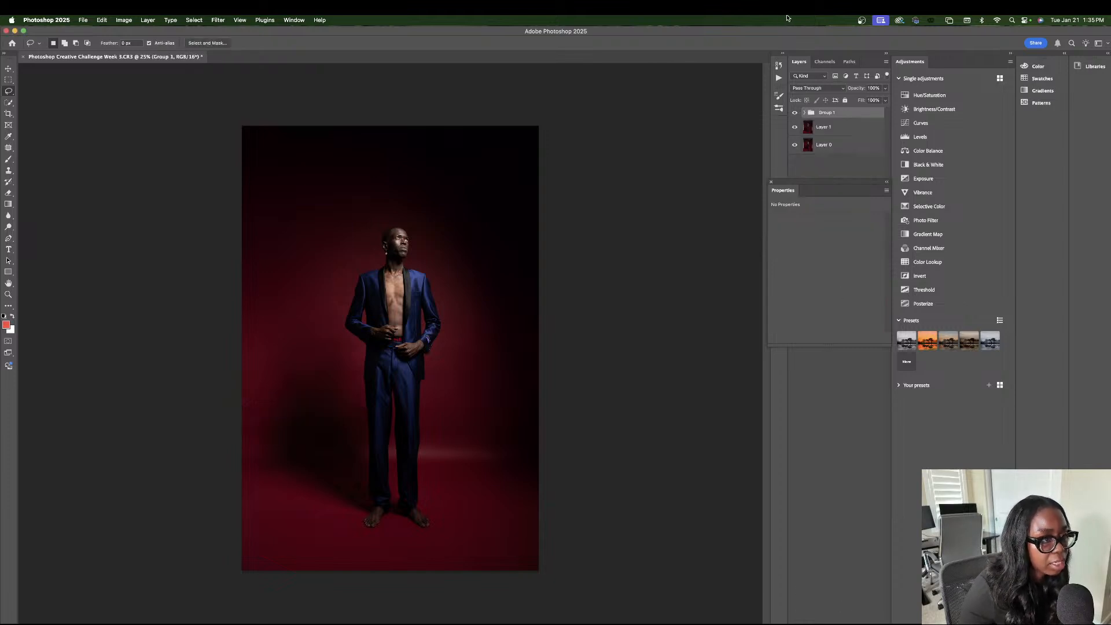
pyautogui.click(794, 113)
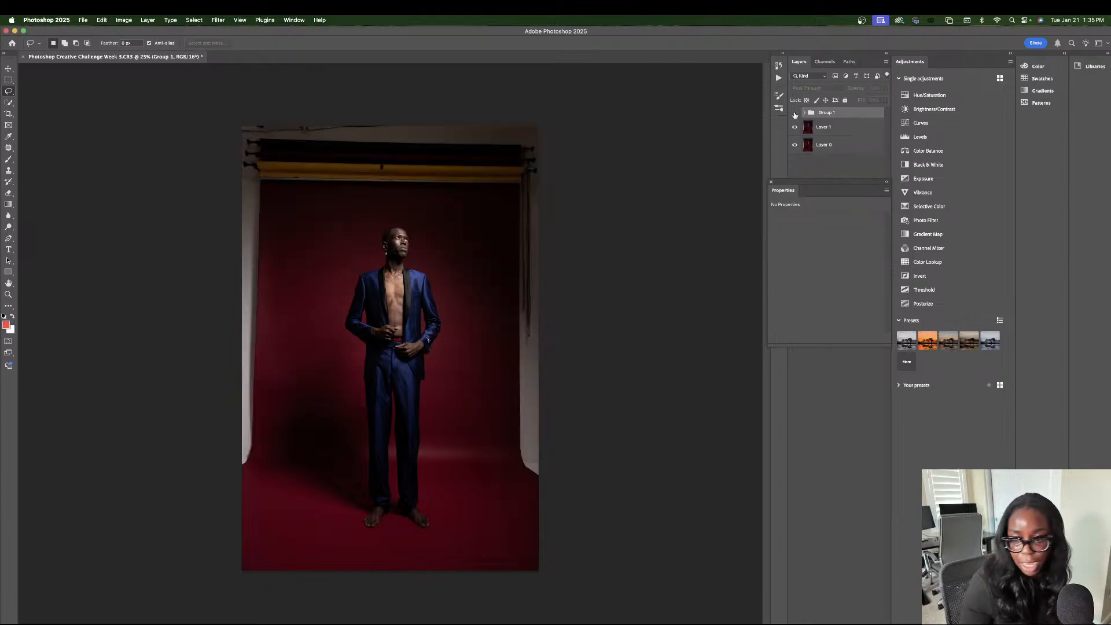
pyautogui.click(794, 113)
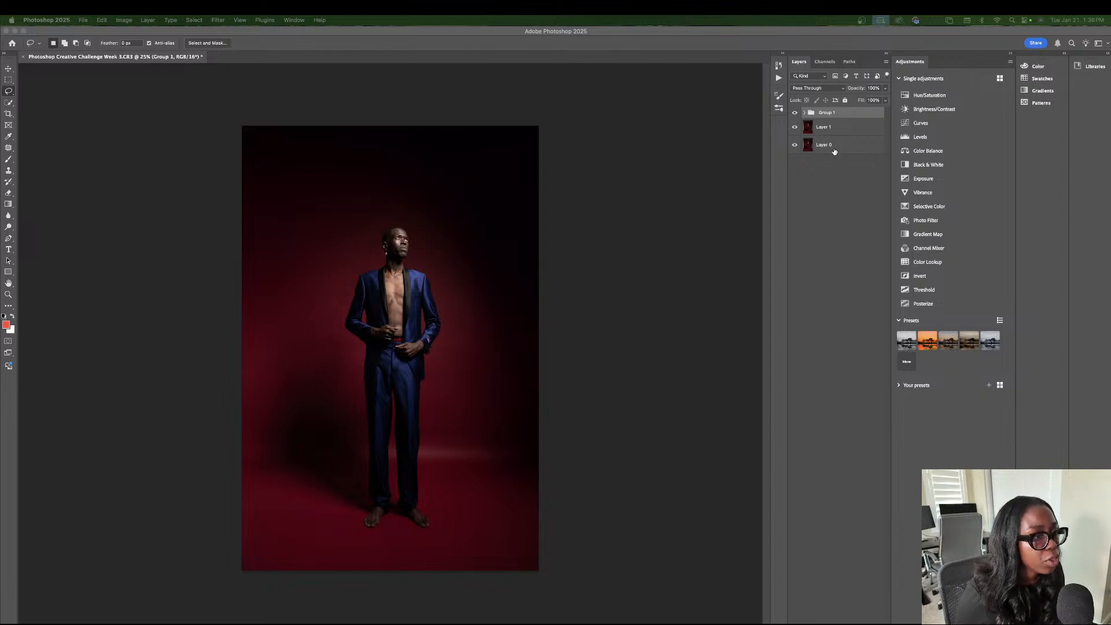
# Add a Selective Color adjustment layer above Group 1.
pyautogui.click(835, 231)
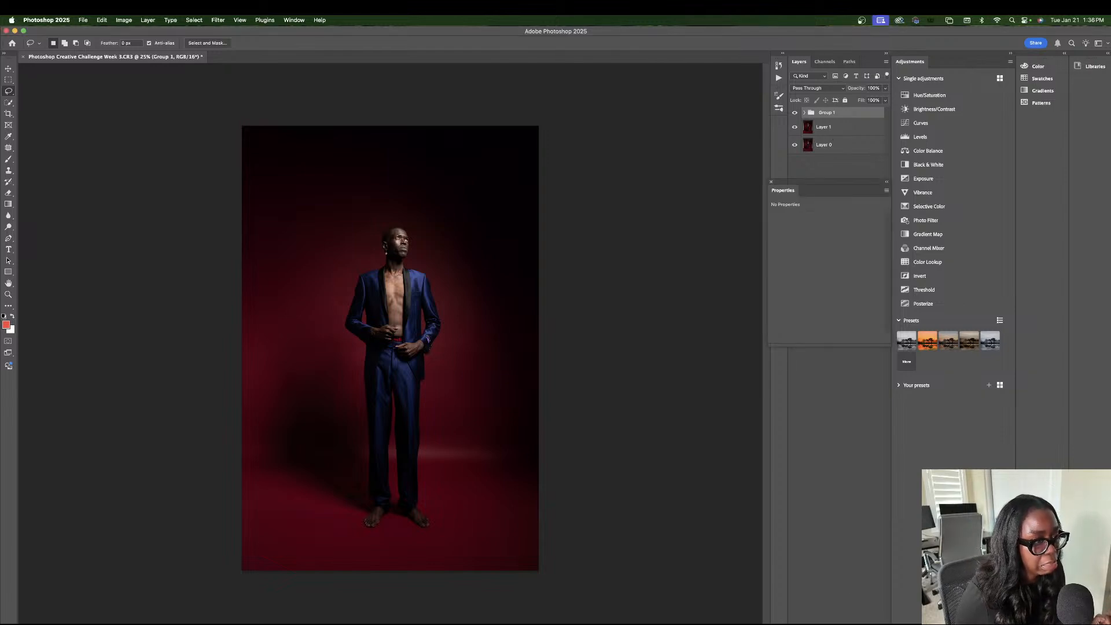
pyautogui.click(826, 129)
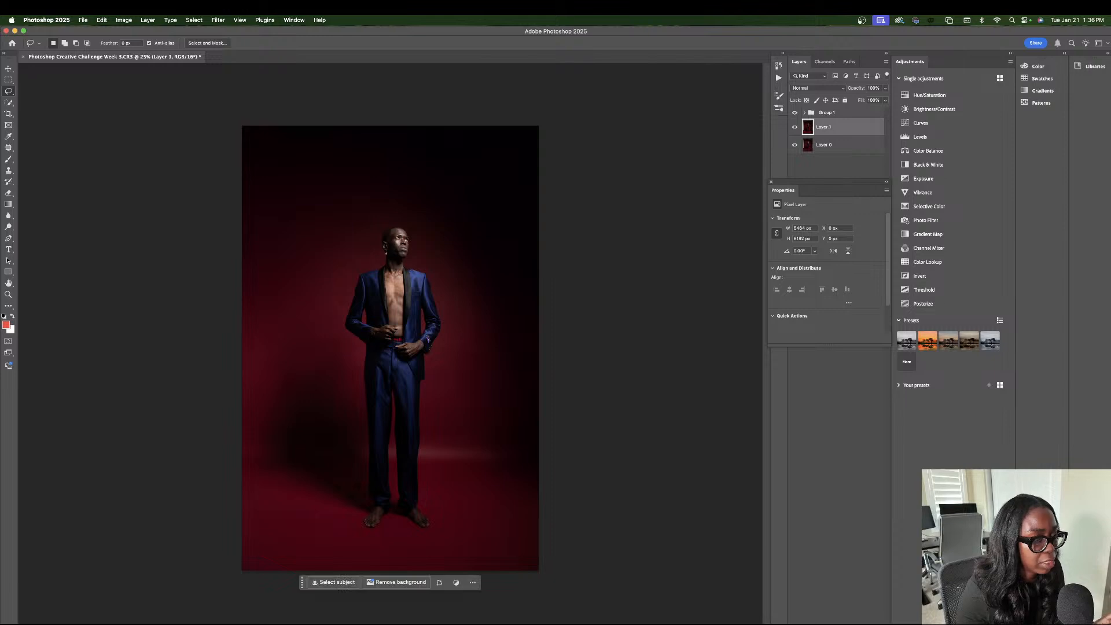
pyautogui.click(850, 111)
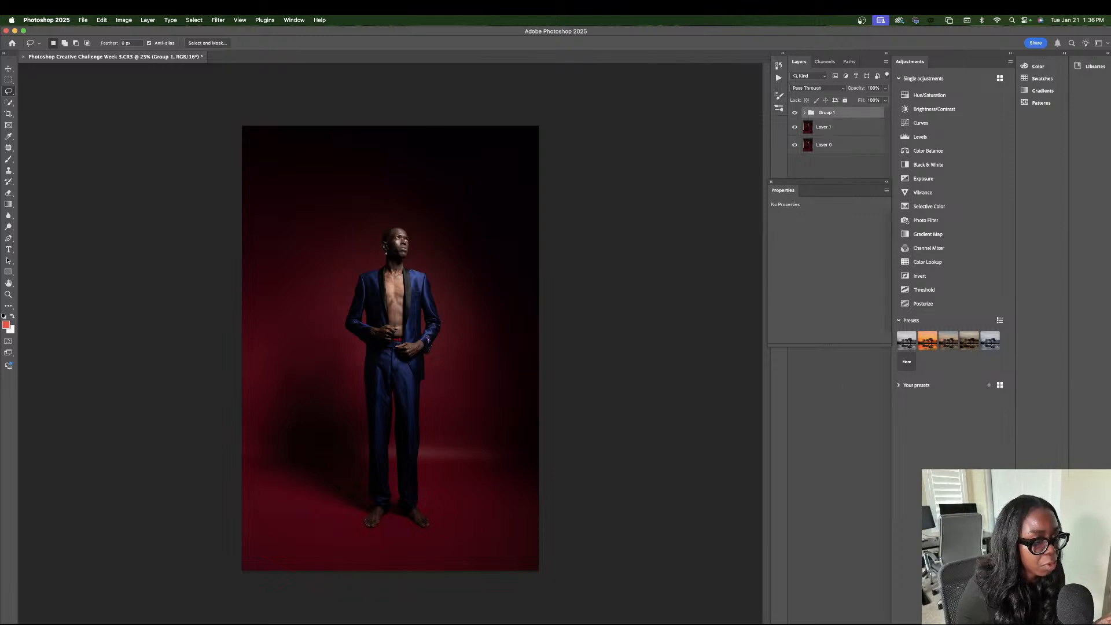
pyautogui.click(862, 620)
pyautogui.click(863, 624)
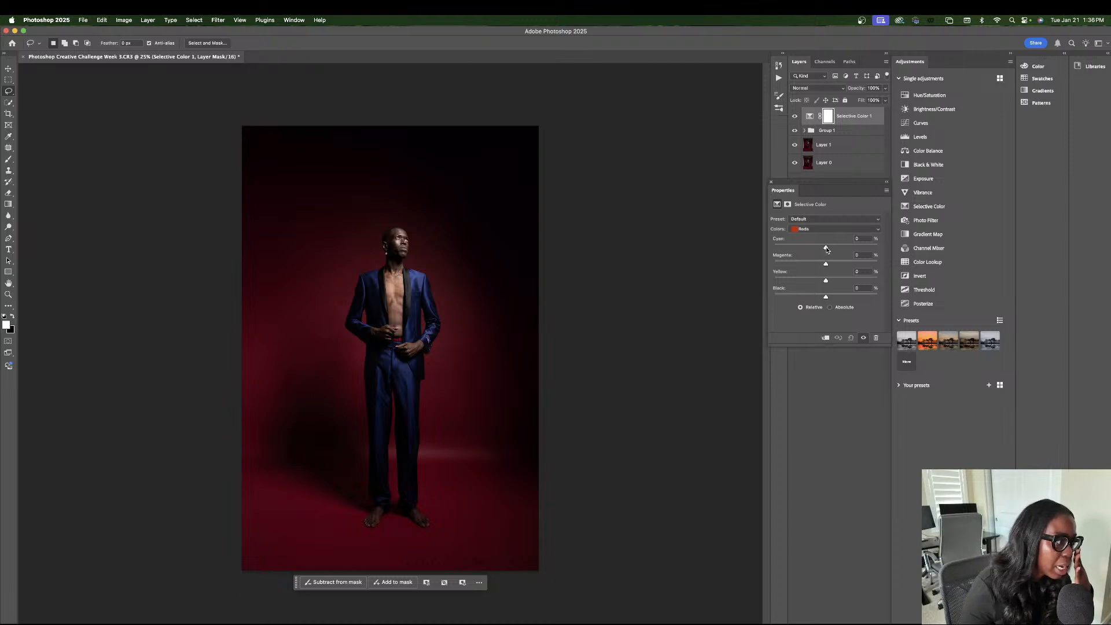
# For the Reds in Selective Color, set Cyan to -18%, Magenta to -6% and Yellow to +4%.
pyautogui.moveTo(825, 249)
pyautogui.mouseDown()
pyautogui.moveTo(815, 248)
pyautogui.moveTo(831, 263)
pyautogui.moveTo(822, 264)
pyautogui.mouseUp()
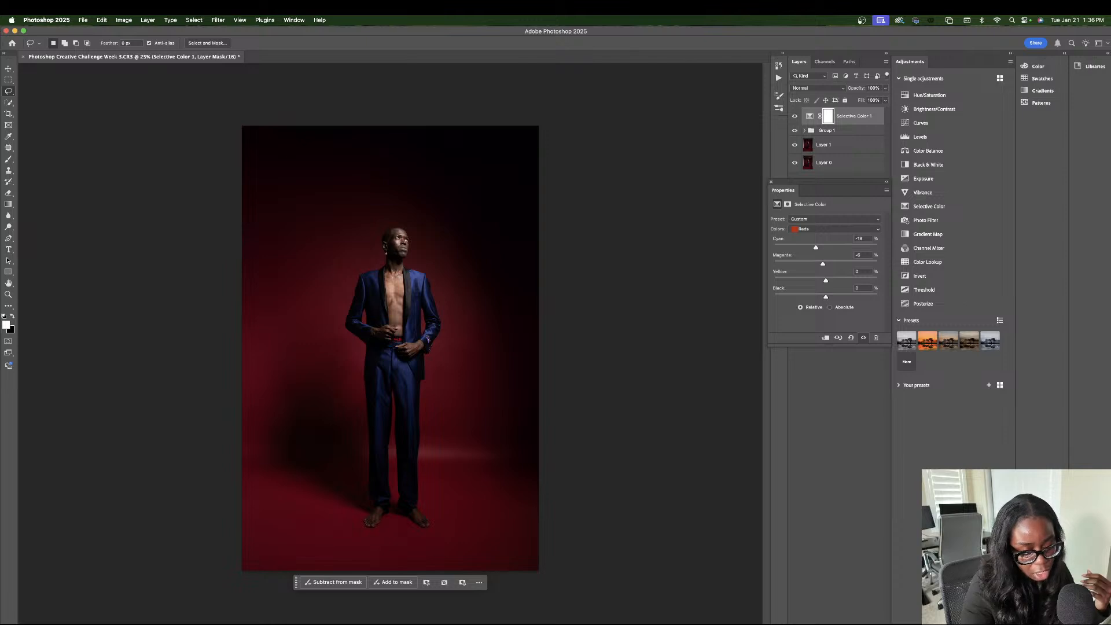
pyautogui.press('super+plus')
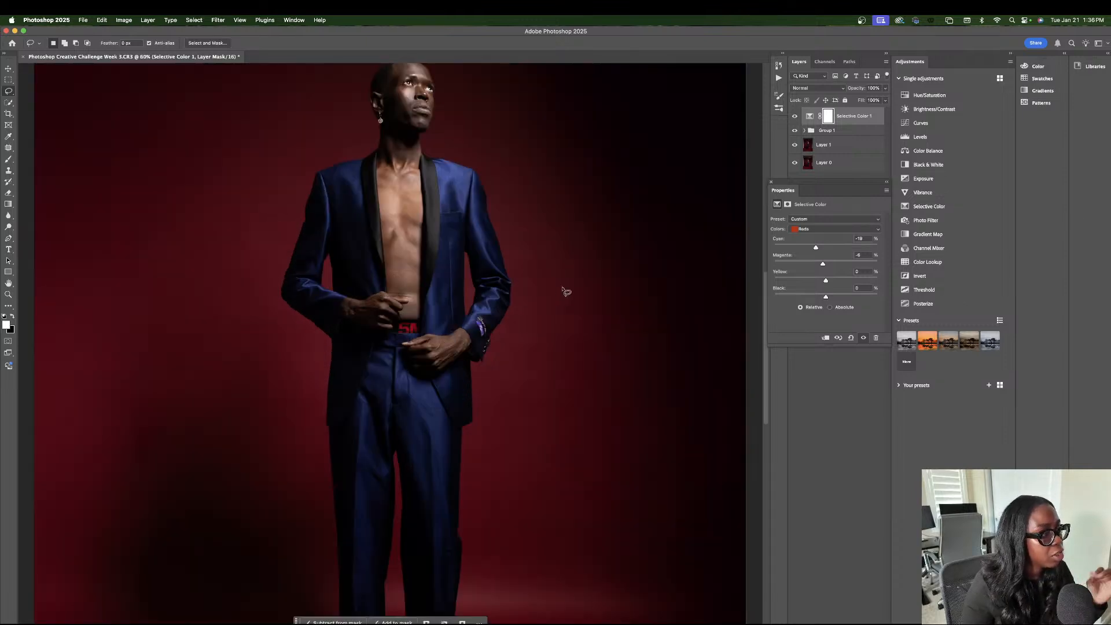
pyautogui.scroll(-2, 571, 295)
pyautogui.scroll(5, 576, 273)
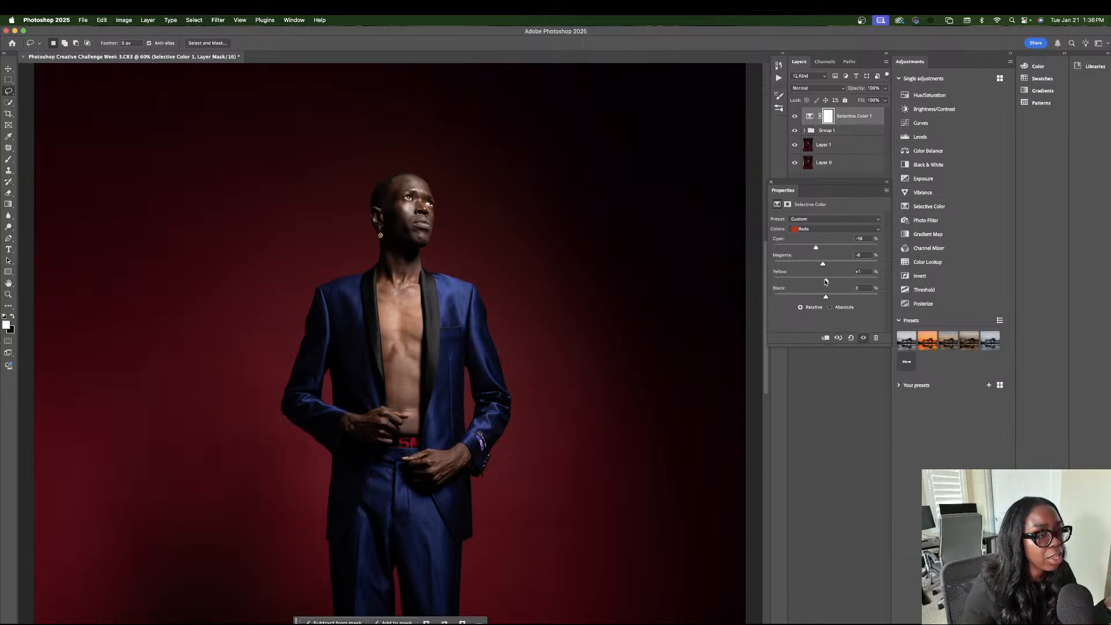
pyautogui.moveTo(825, 280); pyautogui.dragTo(829, 282)
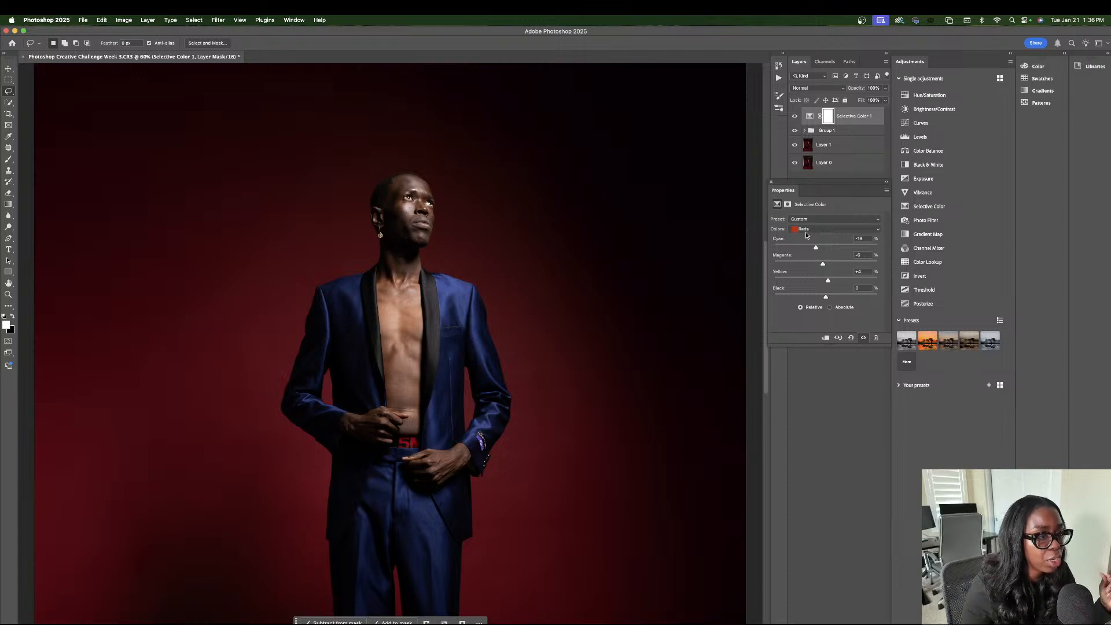
# For the Reds in Selective Color, set Cyan to -24%, Magenta to -9%, Yellow to +6% and Black to +4%.
pyautogui.click(806, 234)
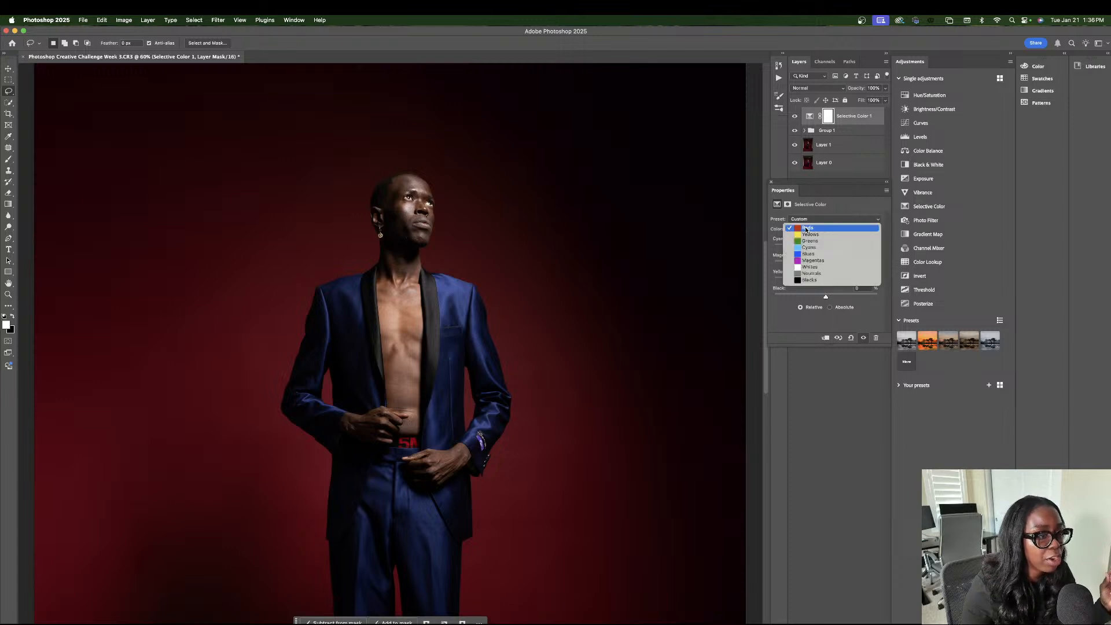
pyautogui.click(830, 206)
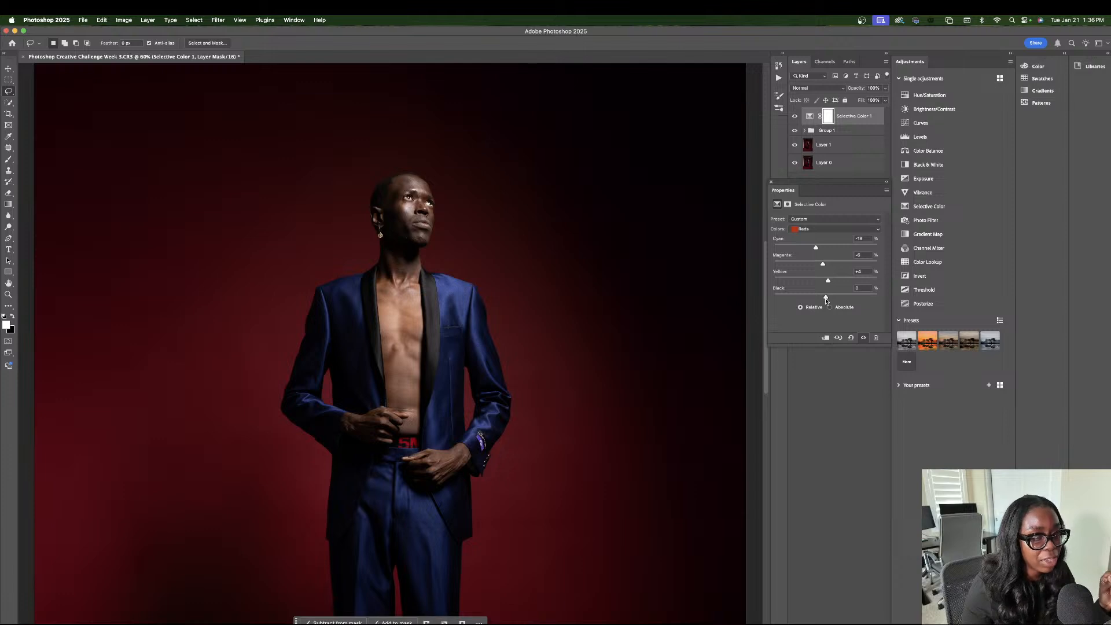
pyautogui.moveTo(827, 299); pyautogui.dragTo(829, 283)
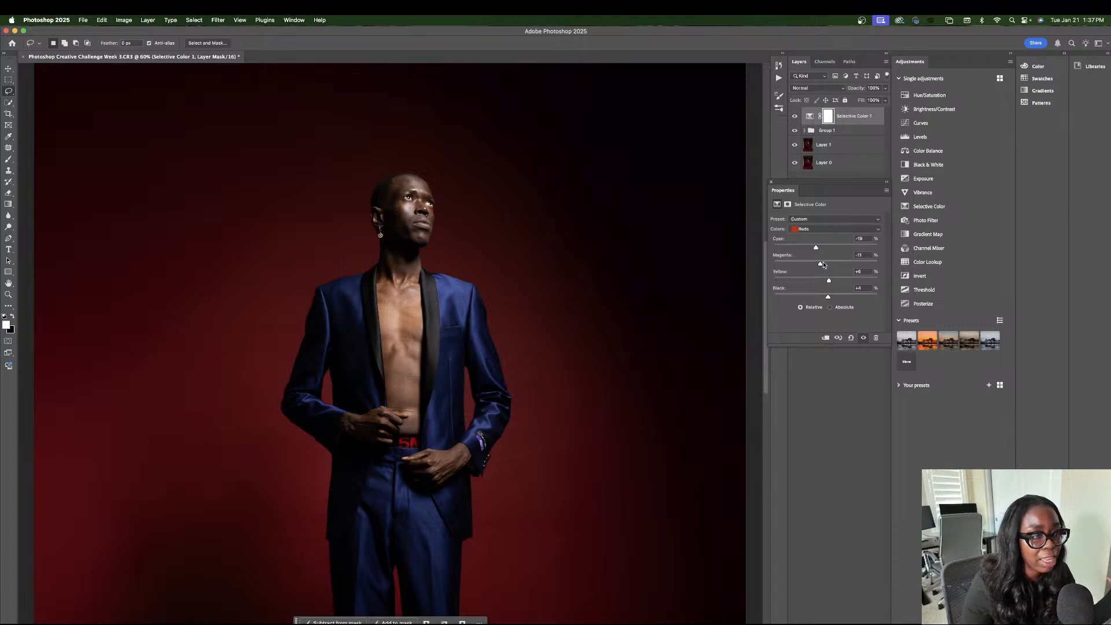
pyautogui.moveTo(819, 264); pyautogui.dragTo(812, 250)
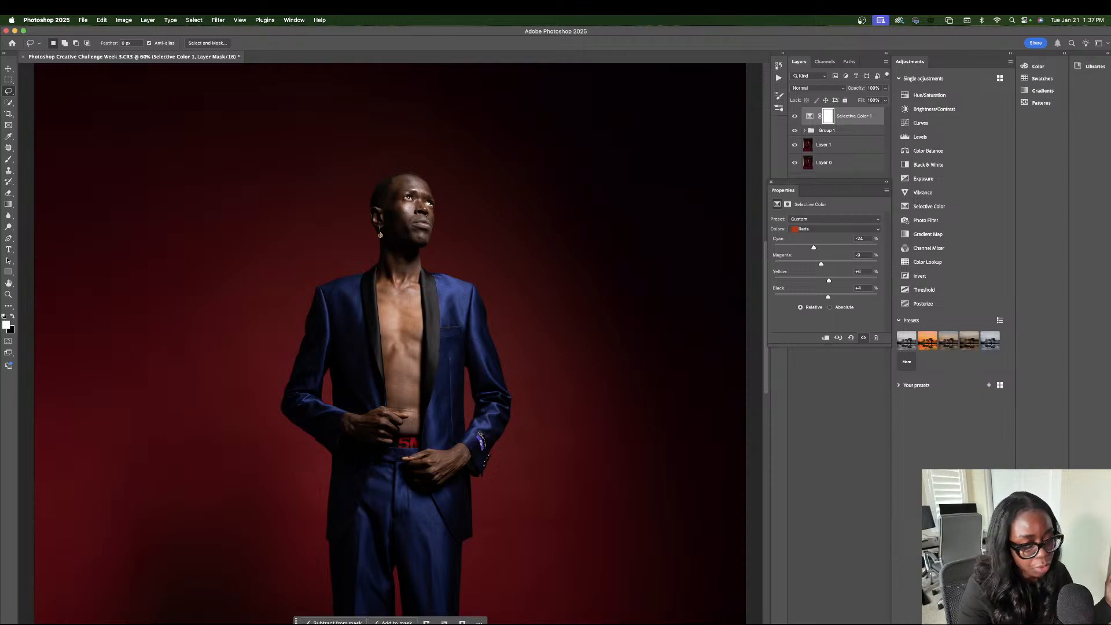
# Compare the whole photo with the Selective Color layer hidden and shown, and set the Yellow of its Reds to -9%.
pyautogui.press('super+minus')
pyautogui.press('super+minus')
pyautogui.press('super+minus')
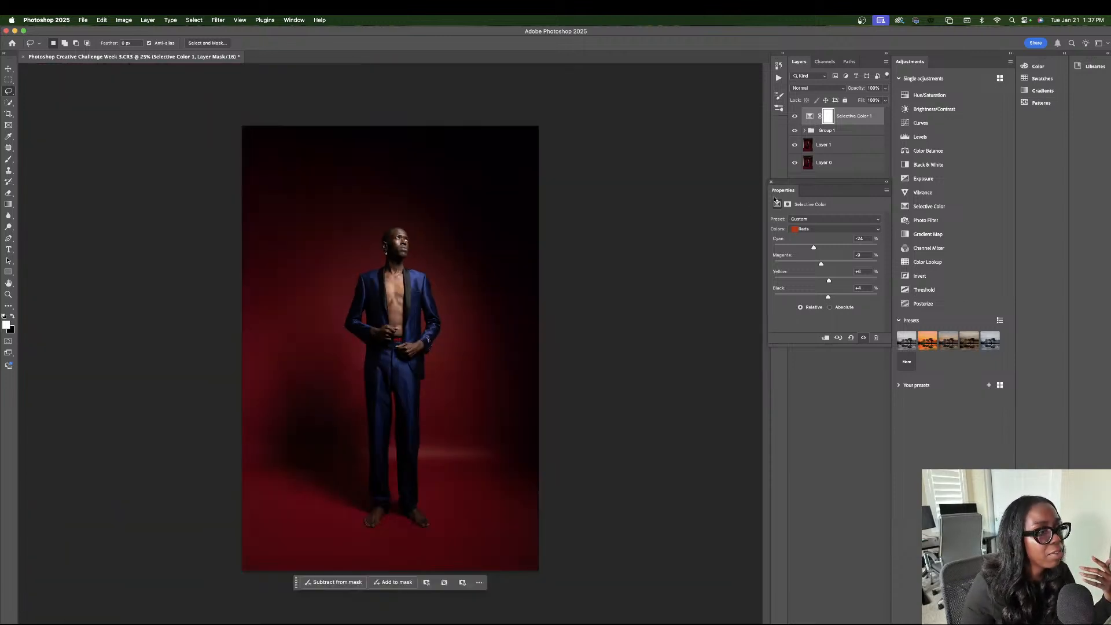
pyautogui.click(793, 117)
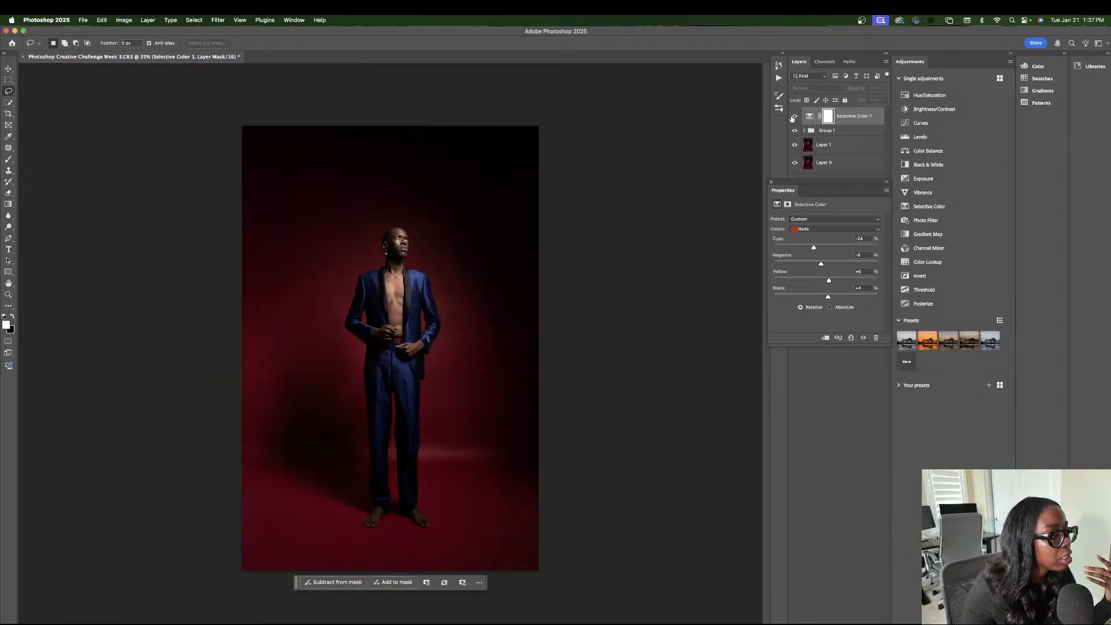
pyautogui.click(793, 117)
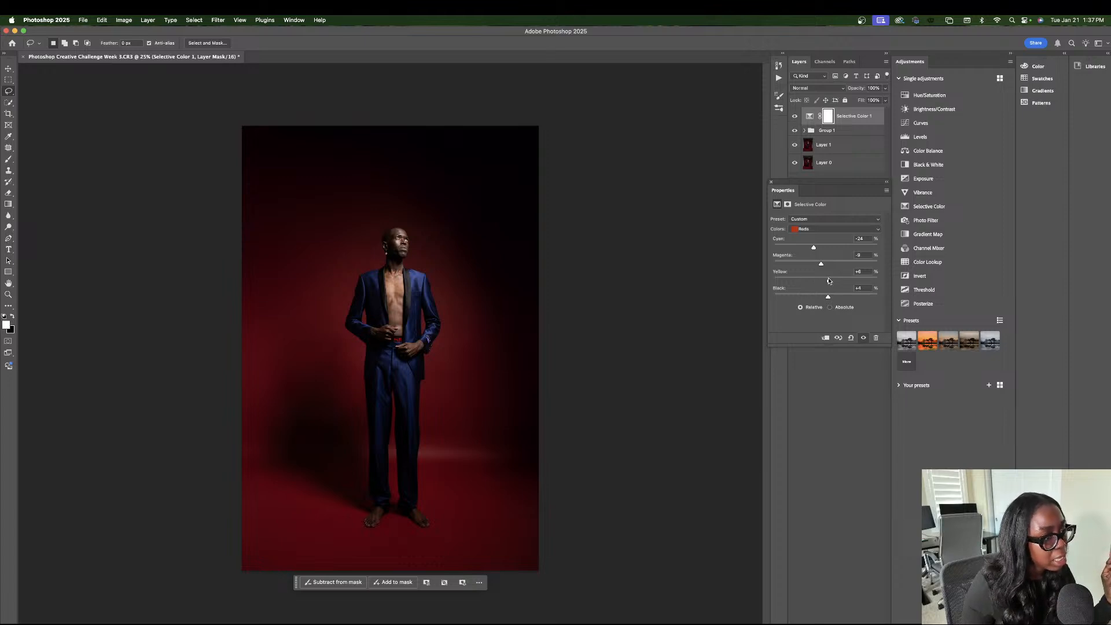
pyautogui.moveTo(827, 280); pyautogui.dragTo(821, 282)
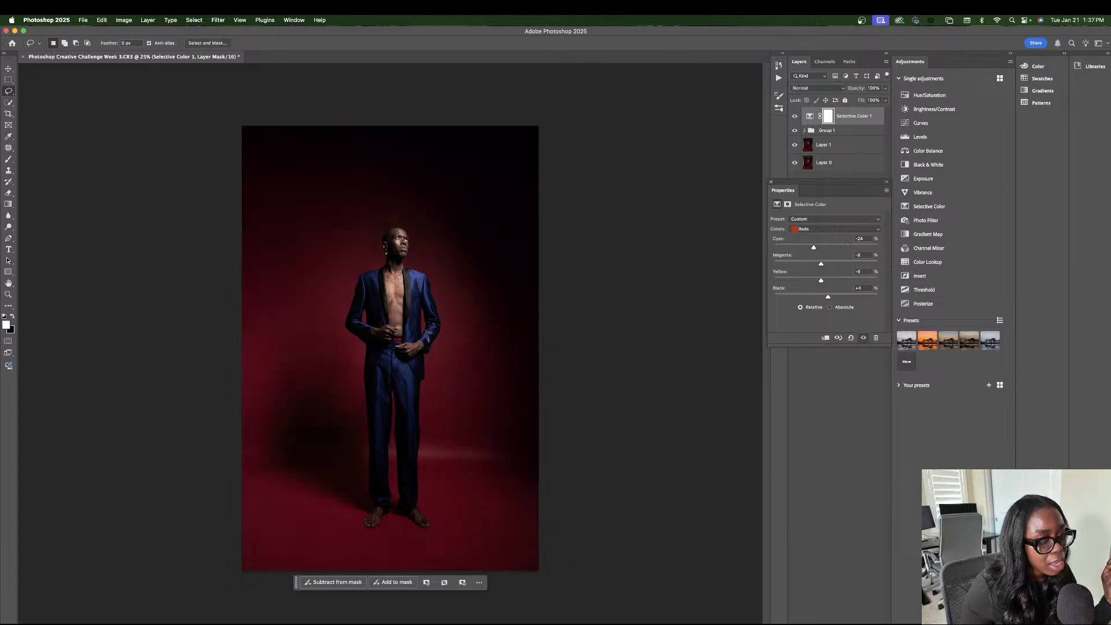
# Add a second Selective Color adjustment layer and set its Blues to Cyan +30%, Magenta +18%, Yellow -18% and Black +22%.
pyautogui.click(839, 623)
pyautogui.click(853, 620)
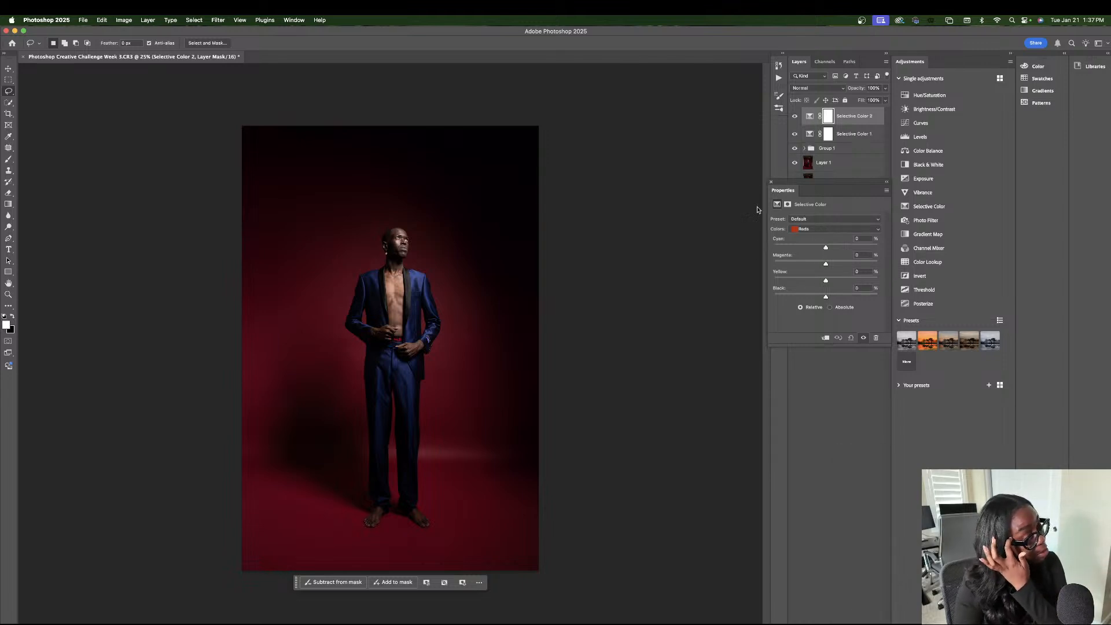
pyautogui.click(830, 231)
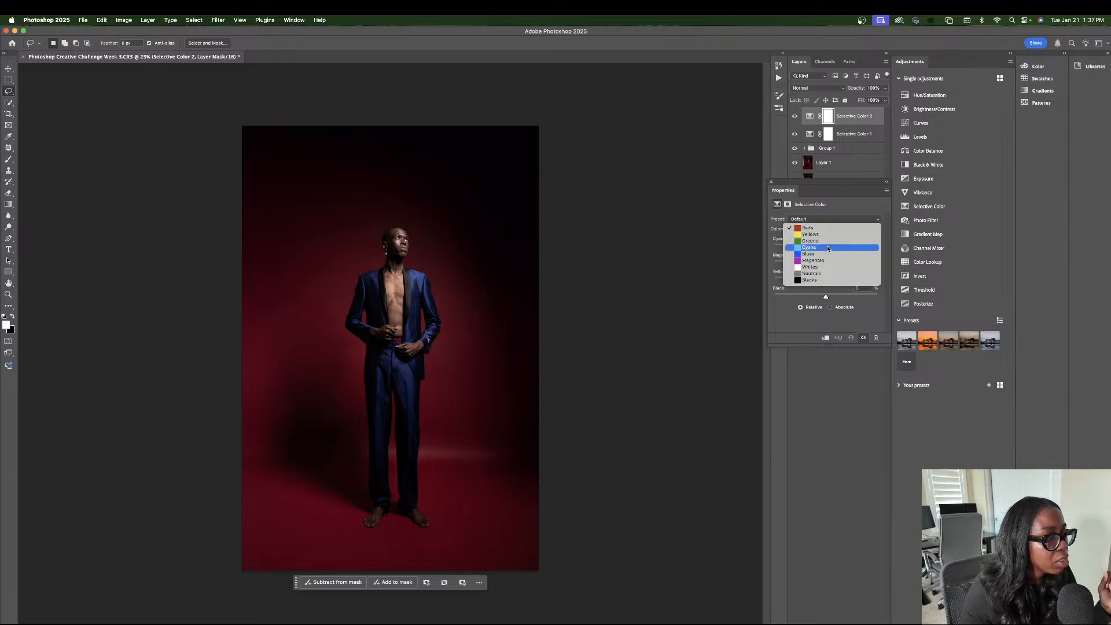
pyautogui.click(826, 253)
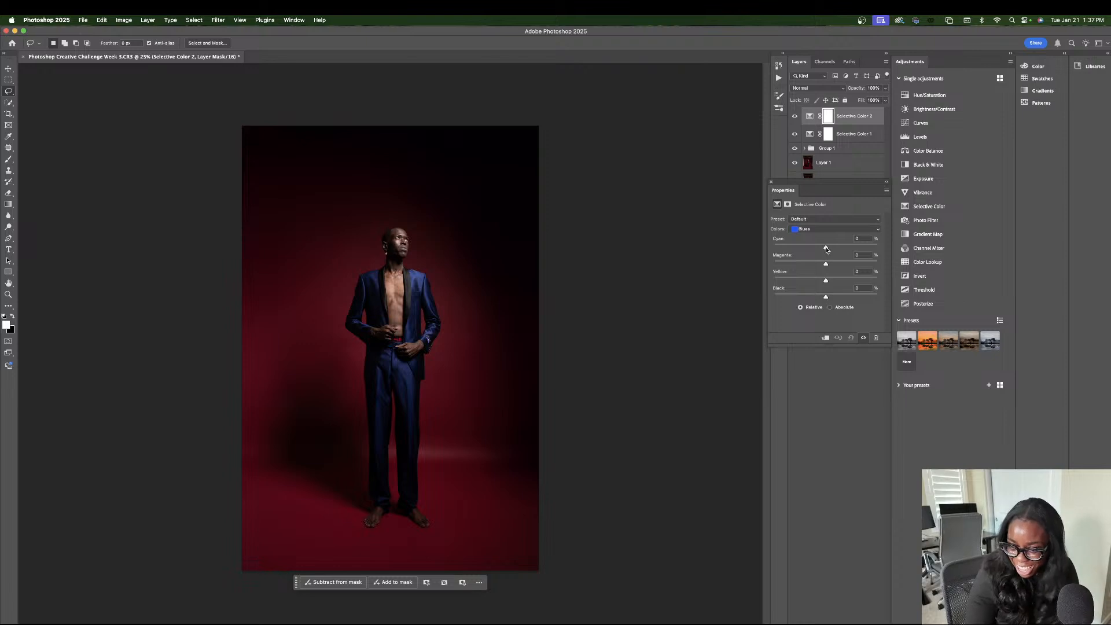
pyautogui.moveTo(826, 249); pyautogui.dragTo(837, 298)
pyautogui.moveTo(835, 248)
pyautogui.mouseDown()
pyautogui.moveTo(779, 256)
pyautogui.moveTo(842, 255)
pyautogui.mouseUp()
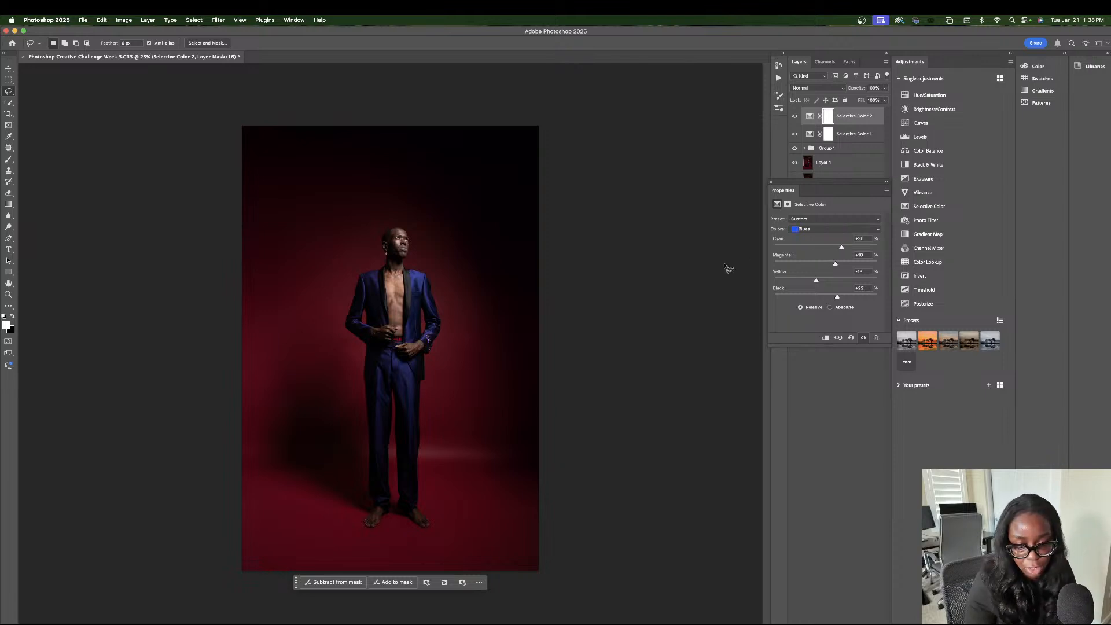
# Add a Hue/Saturation adjustment layer on top, shift its Blues hue slightly toward cyan and set their Saturation to +18.
pyautogui.click(809, 517)
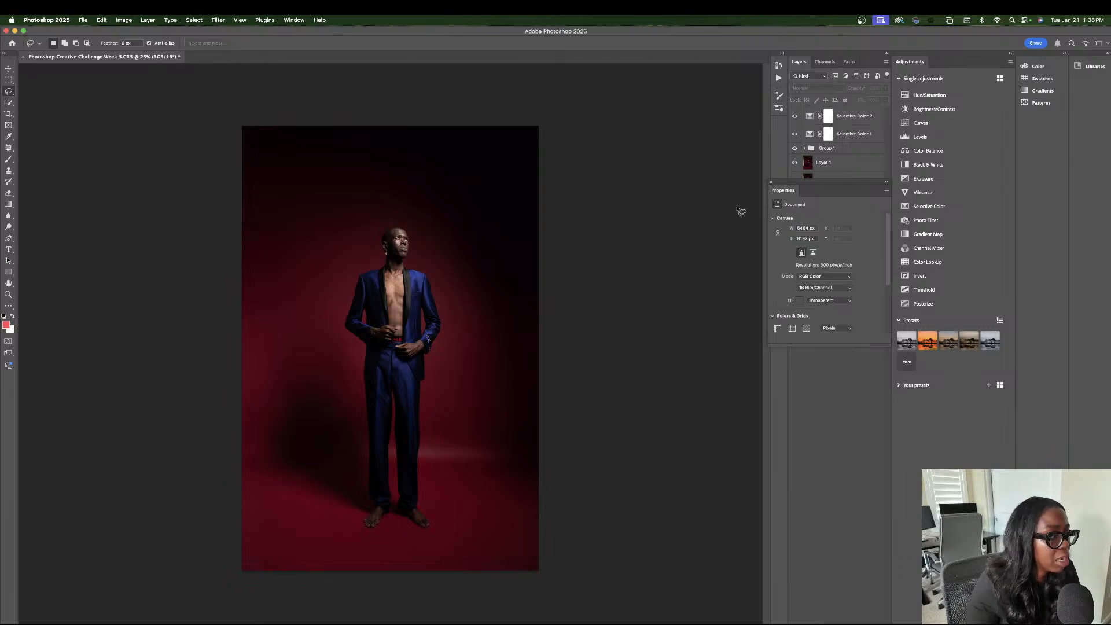
pyautogui.click(770, 182)
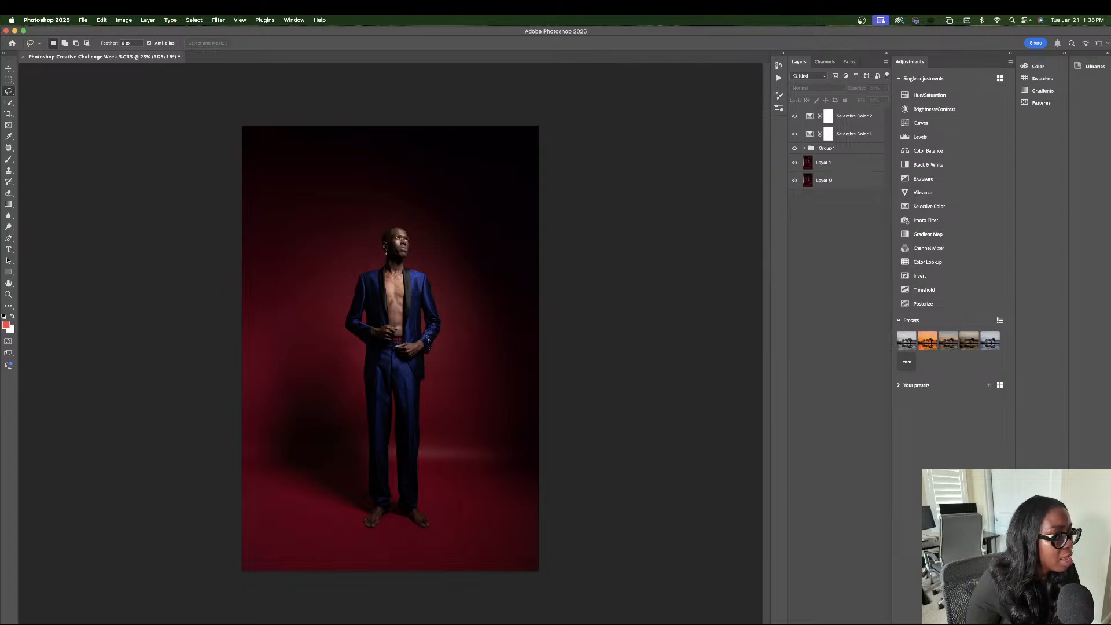
pyautogui.click(840, 624)
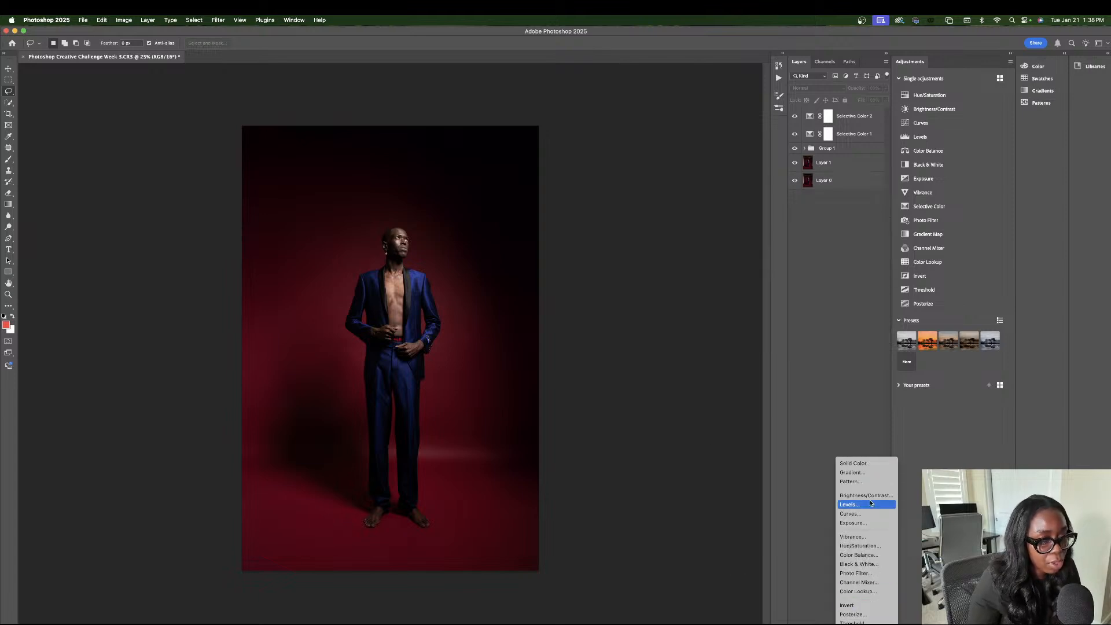
pyautogui.click(860, 545)
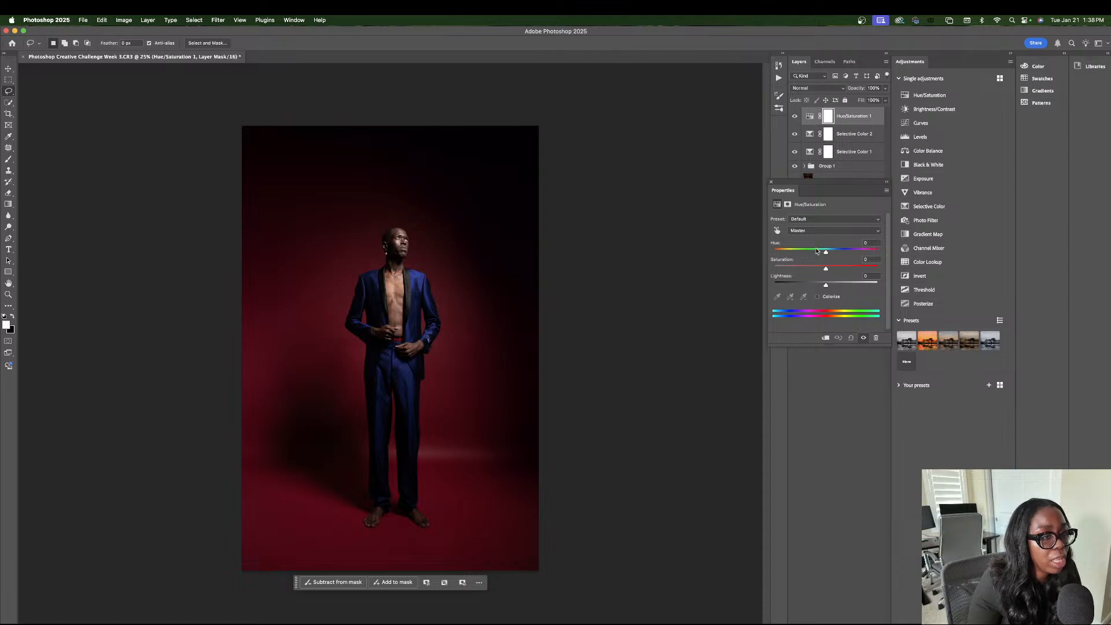
pyautogui.click(824, 231)
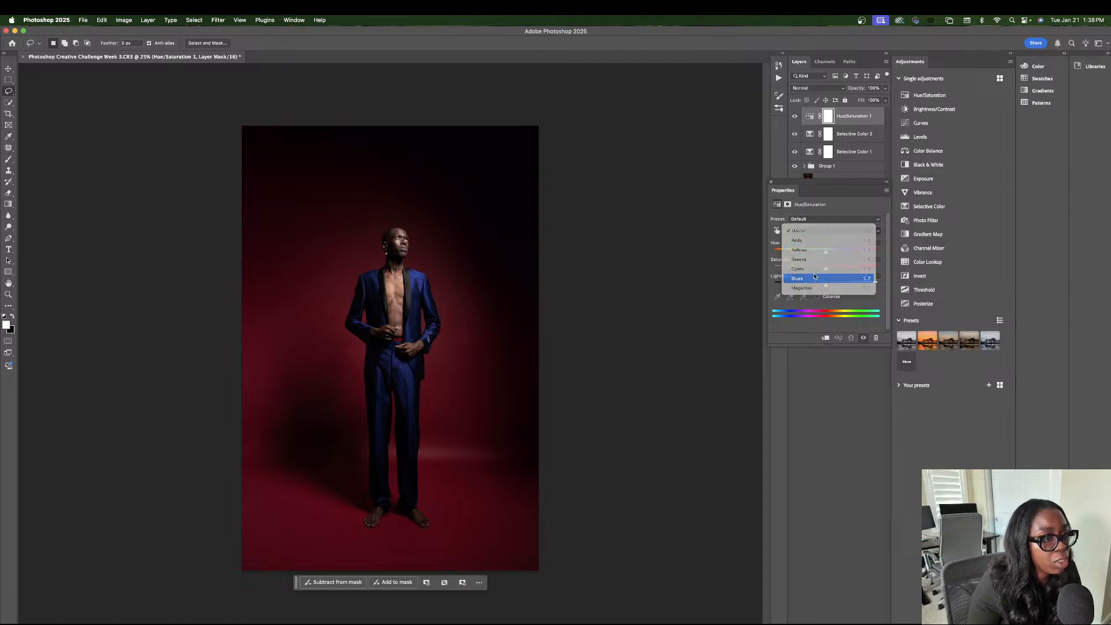
pyautogui.click(825, 272)
pyautogui.moveTo(826, 253)
pyautogui.mouseDown()
pyautogui.moveTo(811, 253)
pyautogui.moveTo(838, 255)
pyautogui.moveTo(816, 253)
pyautogui.moveTo(835, 268)
pyautogui.moveTo(822, 253)
pyautogui.mouseUp()
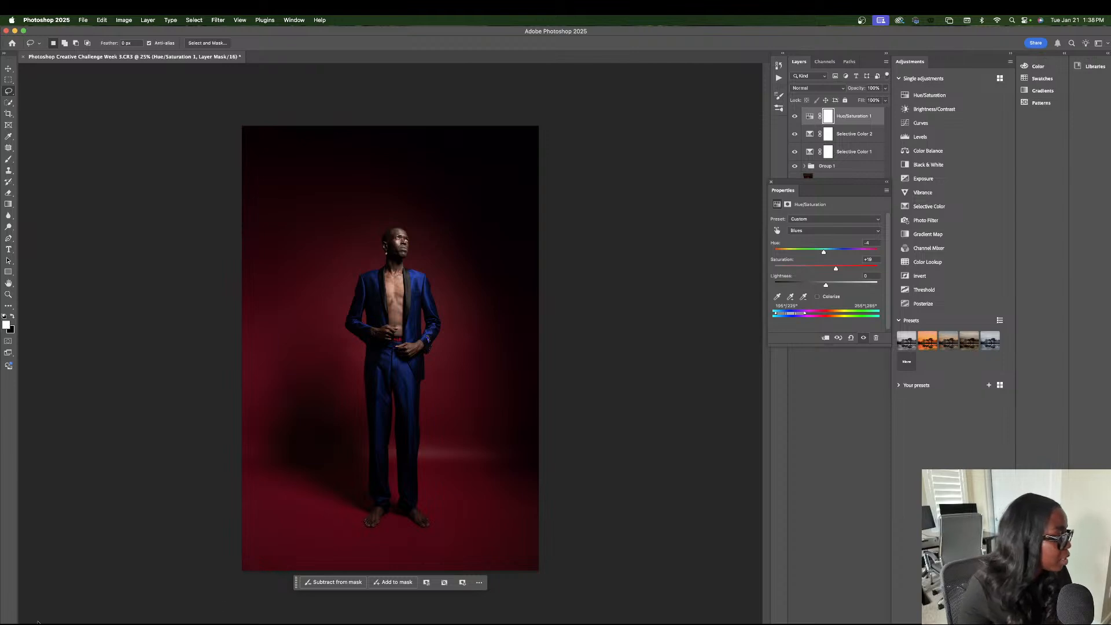
# Above Generative Fill 3 in Group 1, lasso the shiny buttons on the man's jacket cuff and apply Generative Fill without a prompt.
pyautogui.press('super+equal')
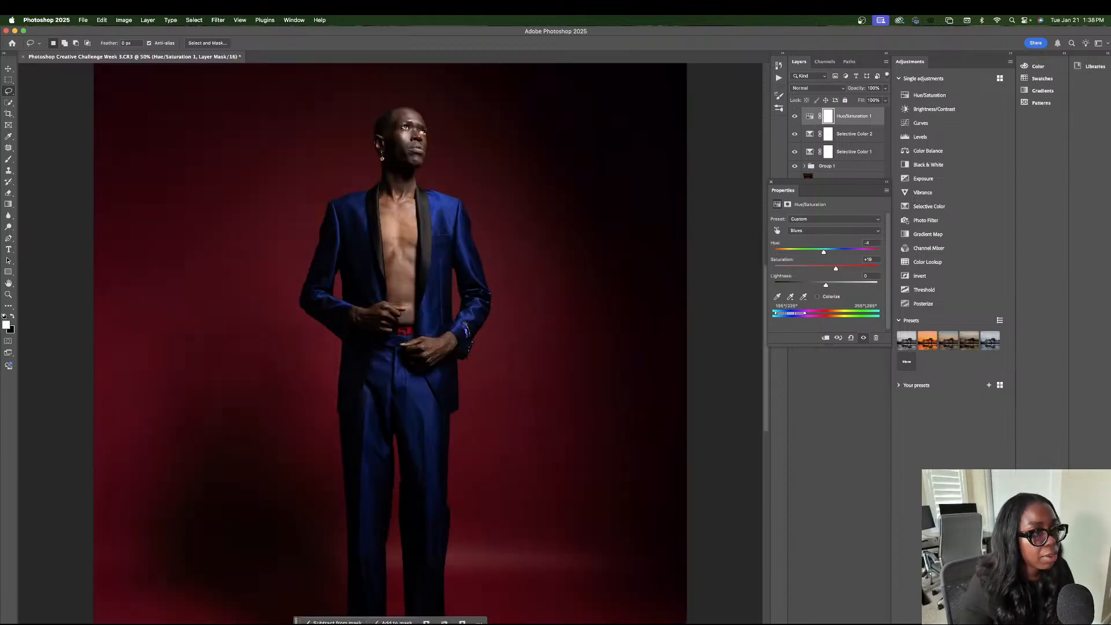
pyautogui.click(819, 168)
pyautogui.click(804, 166)
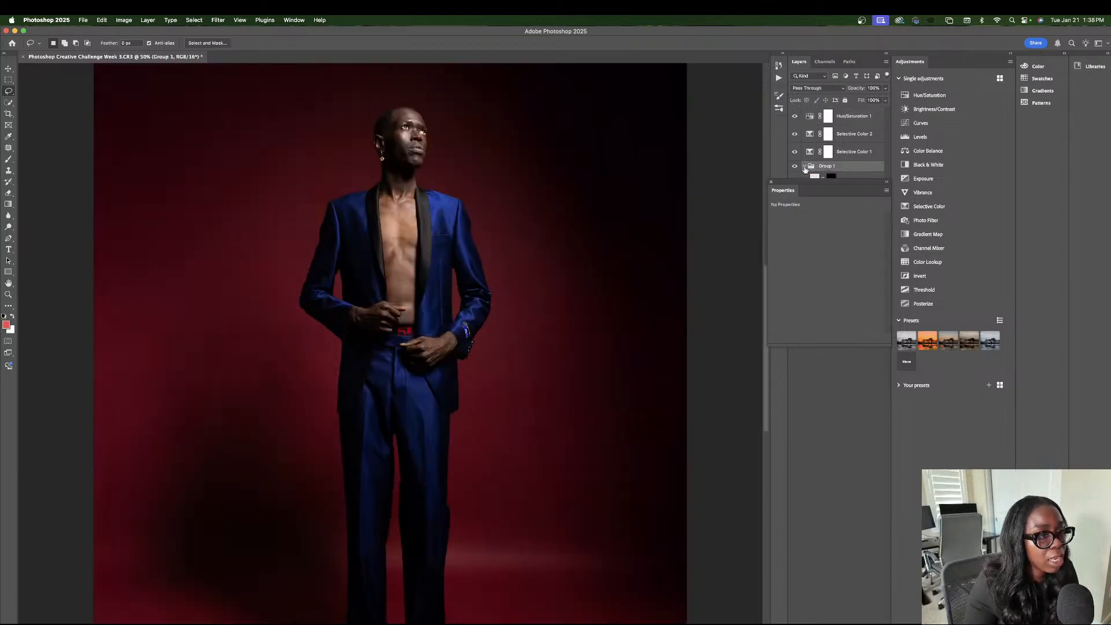
pyautogui.click(813, 184)
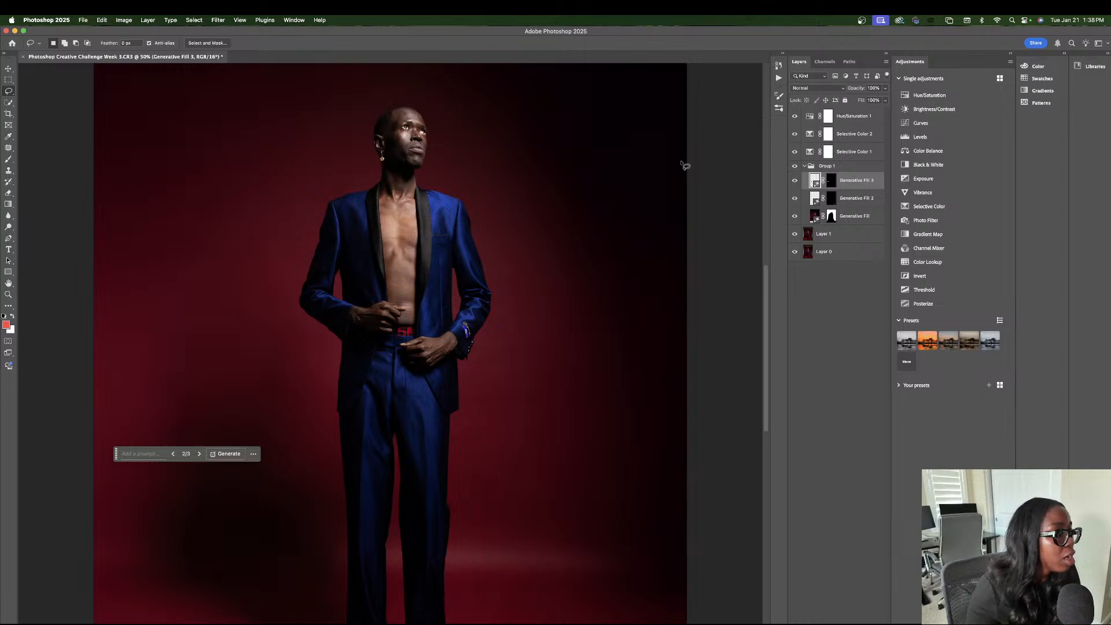
pyautogui.moveTo(463, 322)
pyautogui.mouseDown()
pyautogui.moveTo(468, 345)
pyautogui.moveTo(477, 329)
pyautogui.moveTo(464, 322)
pyautogui.mouseUp()
pyautogui.click(418, 353)
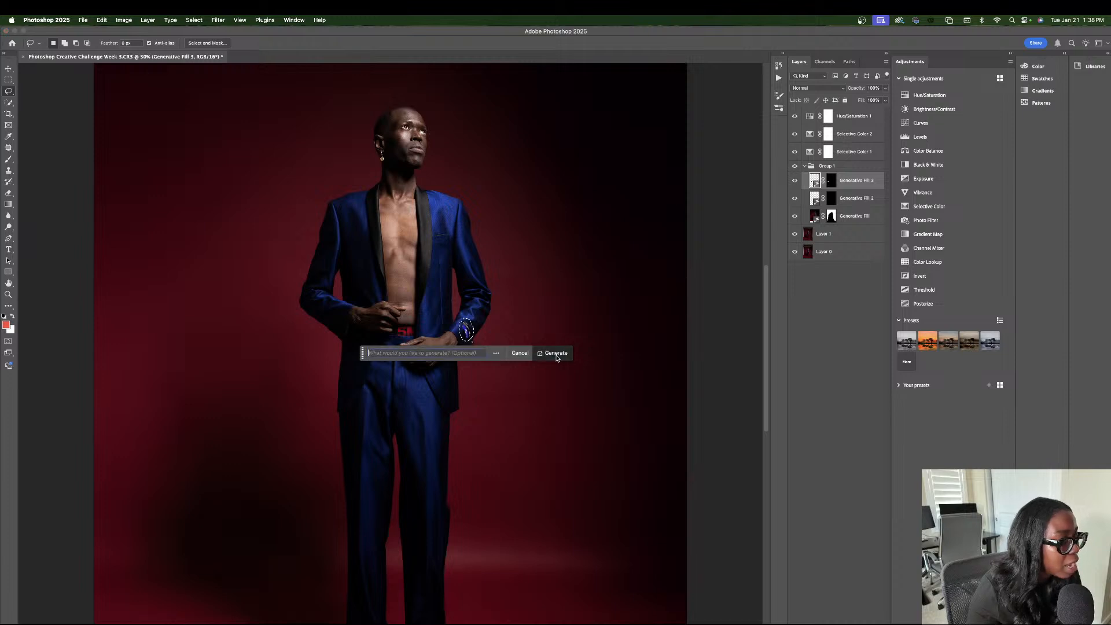
pyautogui.click(553, 355)
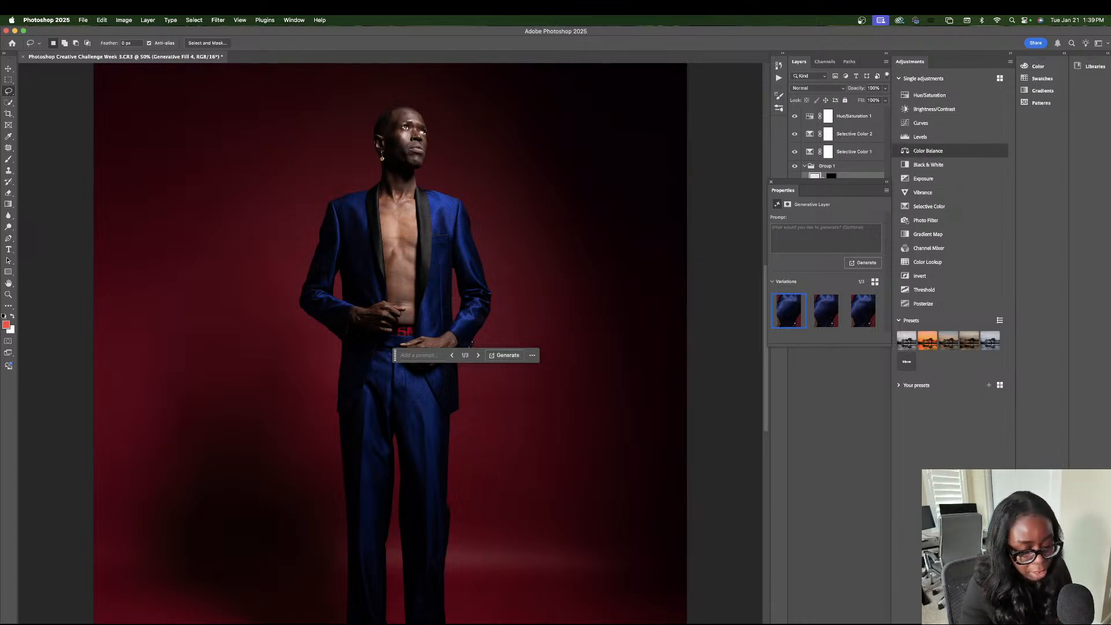
pyautogui.press('super+minus')
pyautogui.press('super+minus')
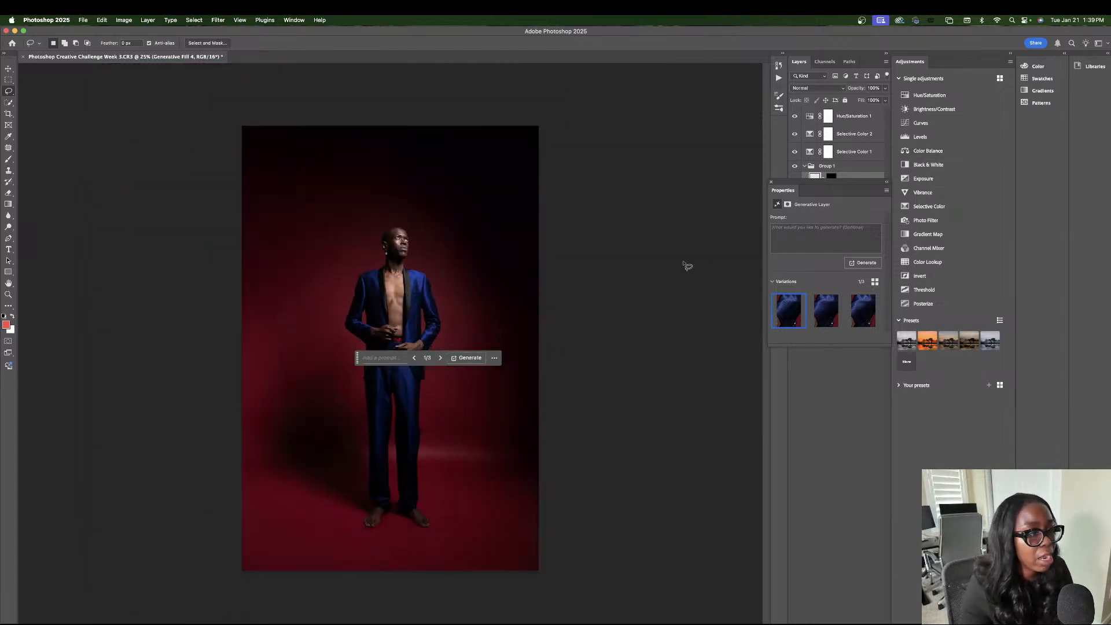
pyautogui.moveTo(357, 357); pyautogui.dragTo(599, 345)
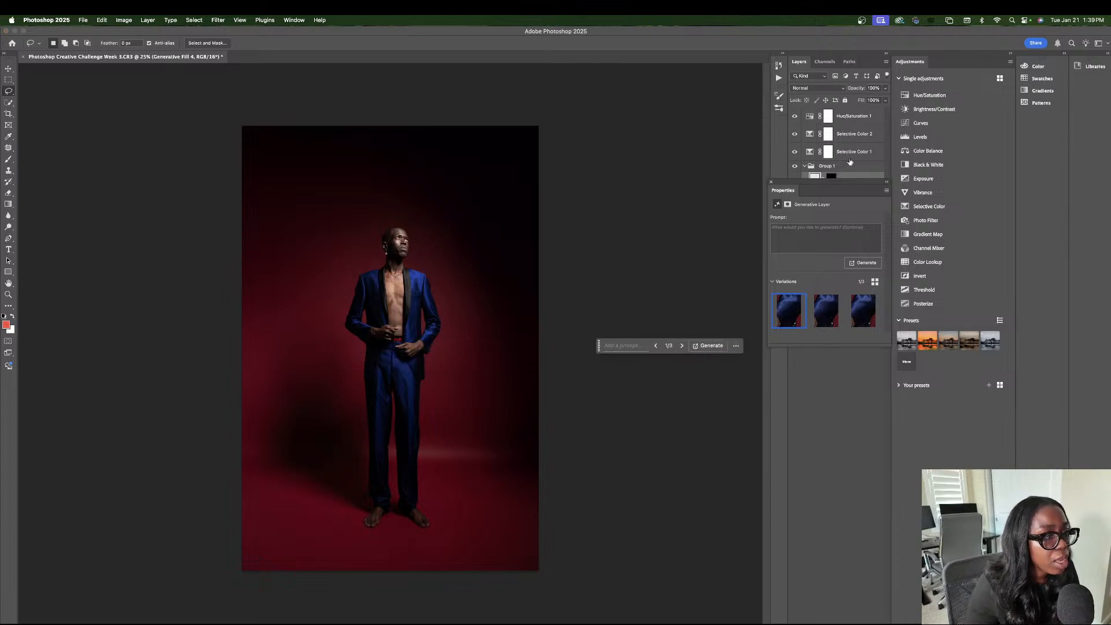
# Add a second Hue/Saturation adjustment layer and move it out of Group 1 to the top of the layer stack.
pyautogui.click(838, 622)
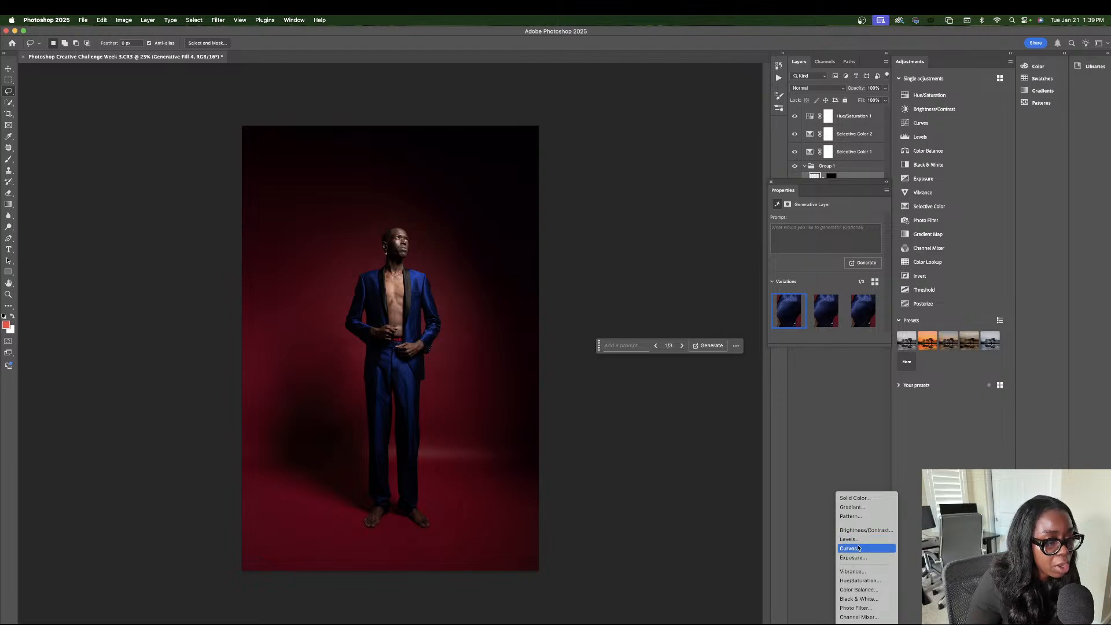
pyautogui.click(859, 579)
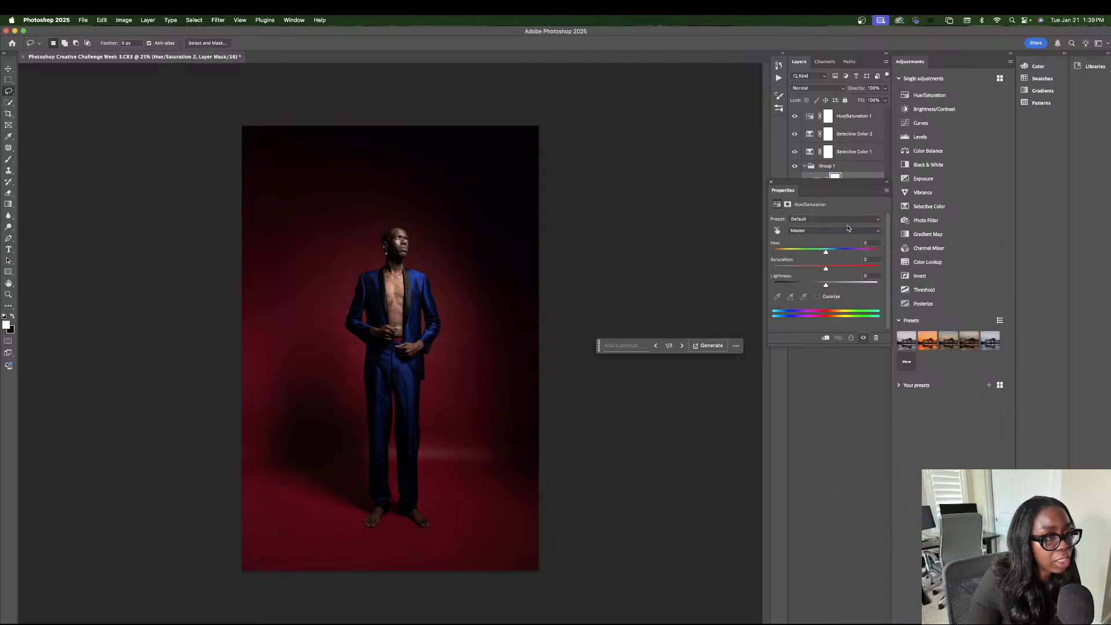
pyautogui.click(770, 183)
pyautogui.moveTo(846, 182); pyautogui.dragTo(845, 111)
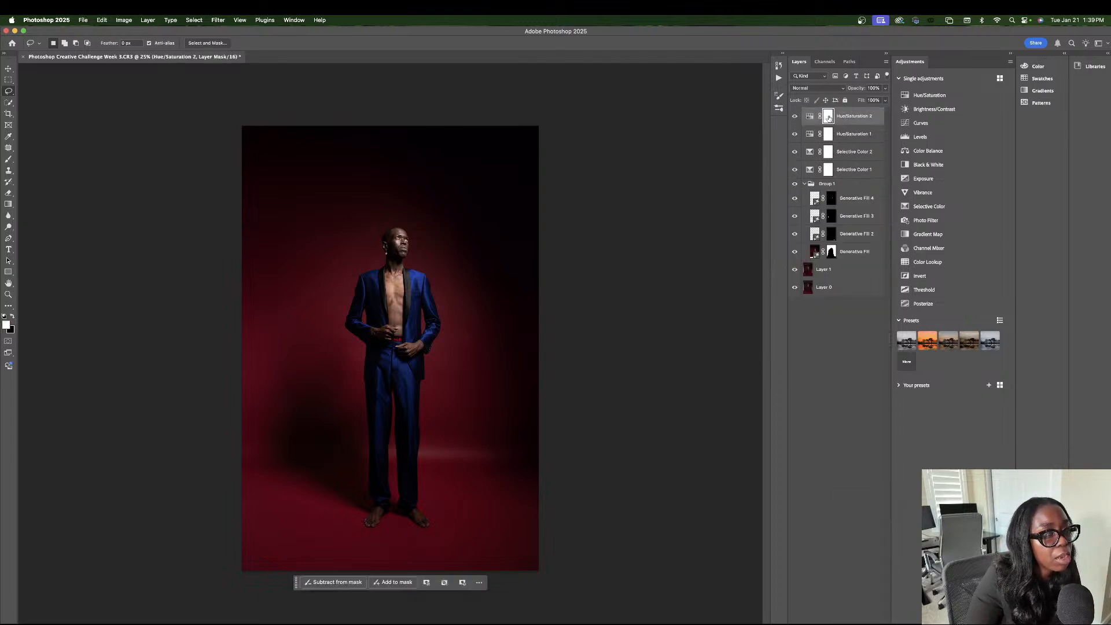
# In the top Hue/Saturation adjustment layer, set the Hue of the Reds to +2.
pyautogui.click(809, 116)
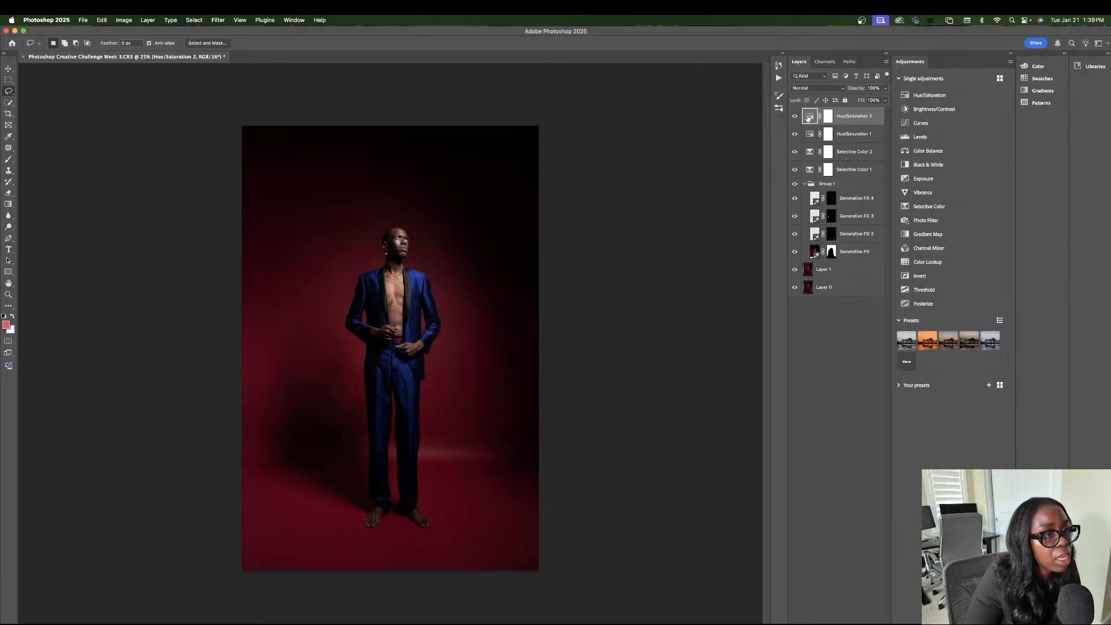
pyautogui.doubleClick(809, 118)
pyautogui.click(816, 232)
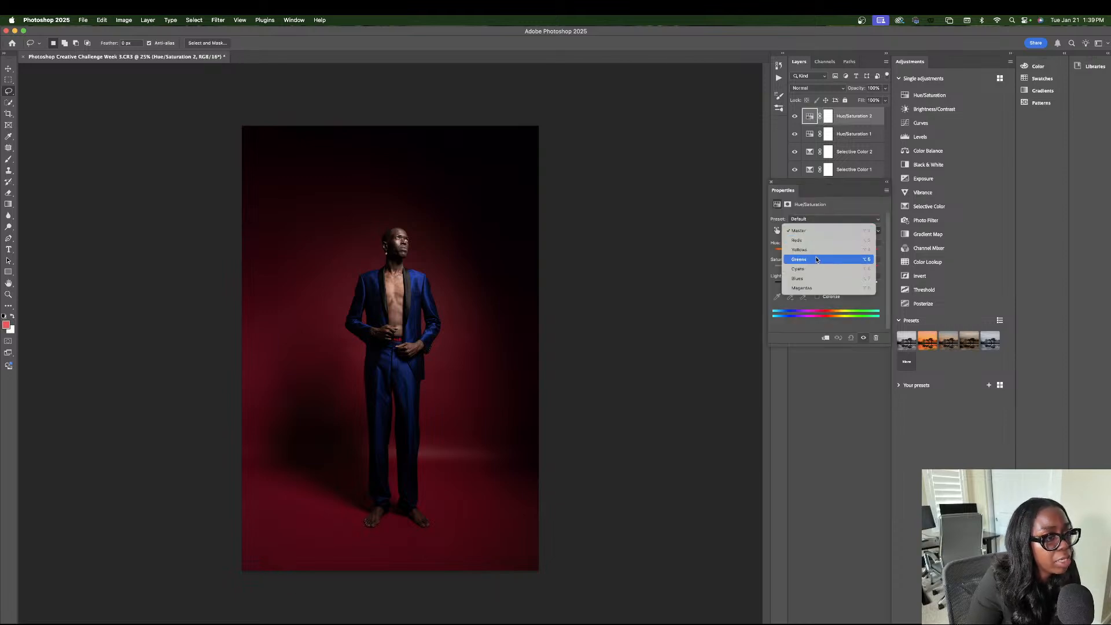
pyautogui.click(817, 241)
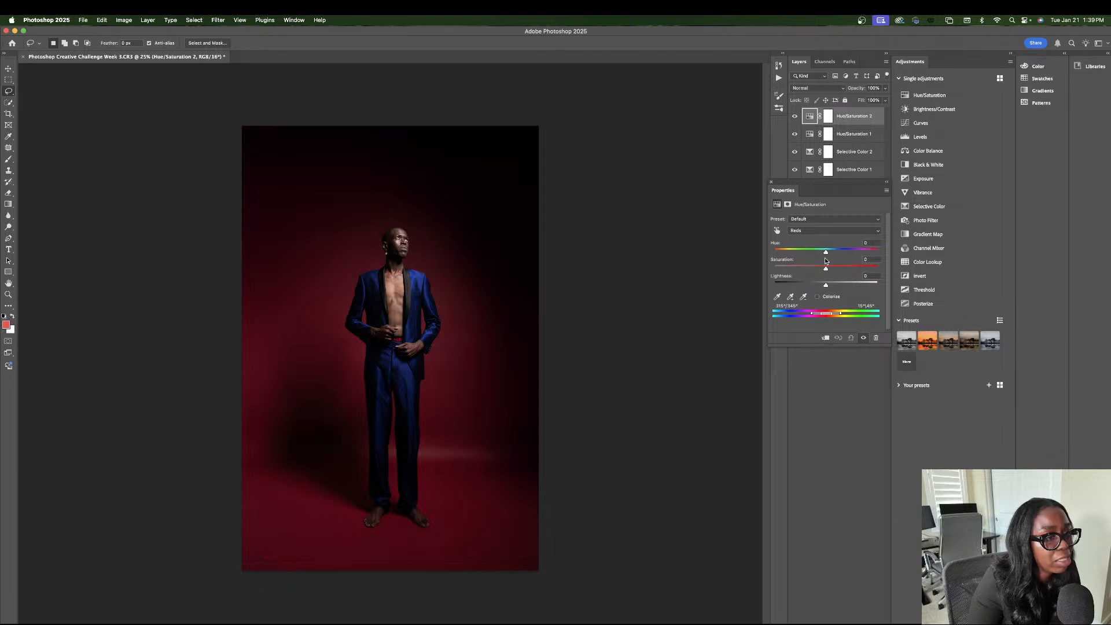
pyautogui.moveTo(825, 252)
pyautogui.mouseDown()
pyautogui.moveTo(803, 252)
pyautogui.moveTo(825, 253)
pyautogui.mouseUp()
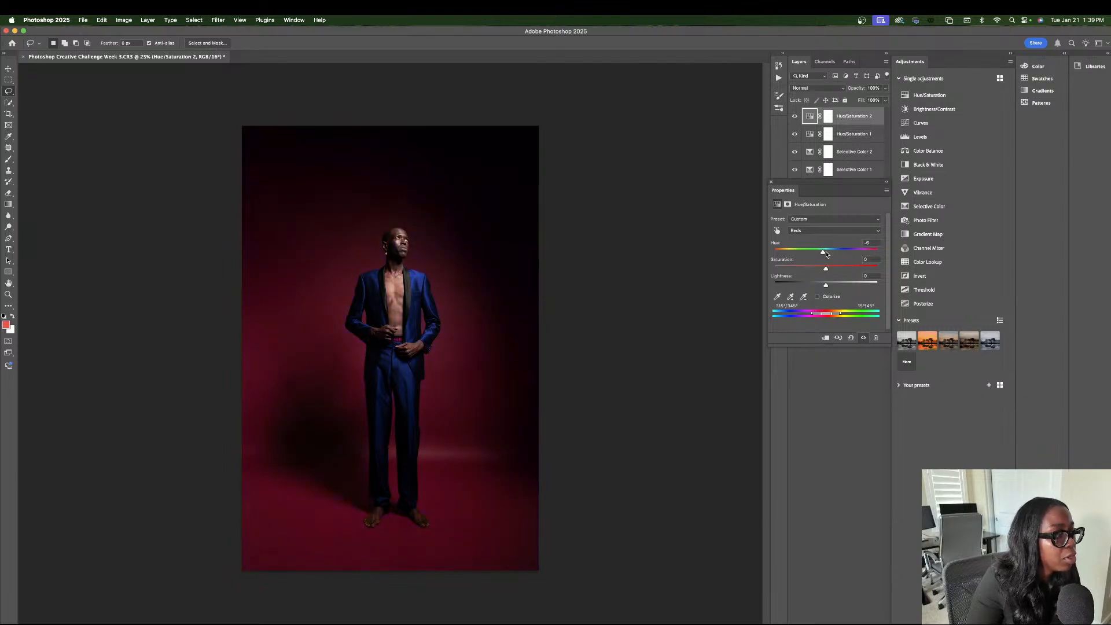
# Try shifting the Master hue in the top Hue/Saturation adjustment layer and undo the shift.
pyautogui.click(822, 231)
pyautogui.click(821, 221)
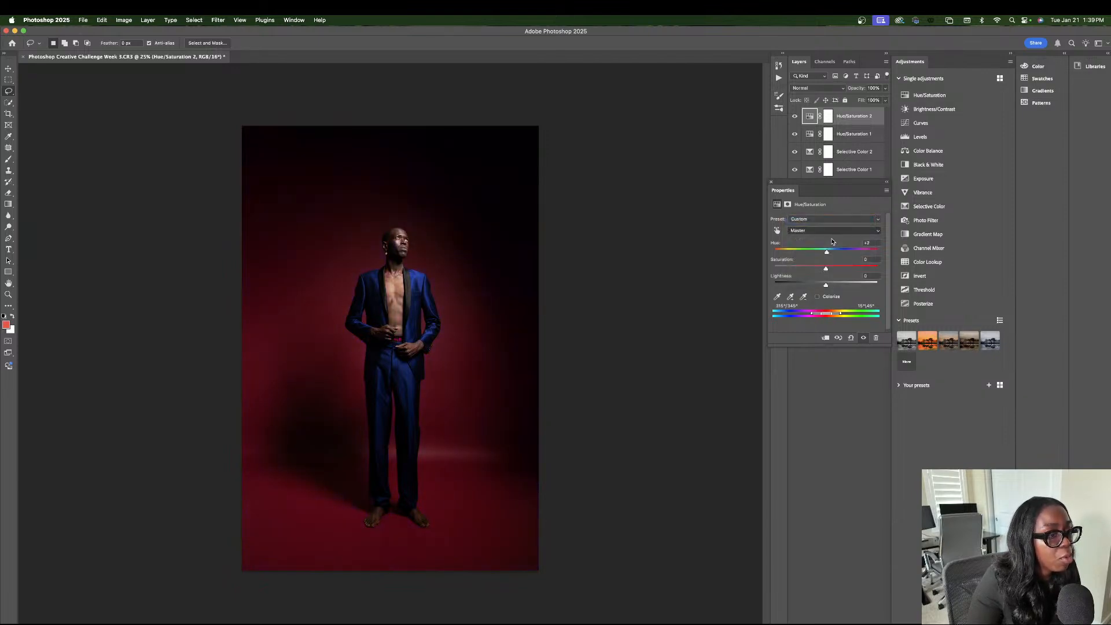
pyautogui.moveTo(824, 252)
pyautogui.mouseDown()
pyautogui.moveTo(794, 253)
pyautogui.moveTo(840, 250)
pyautogui.mouseUp()
pyautogui.press('super+z')
pyautogui.click(817, 220)
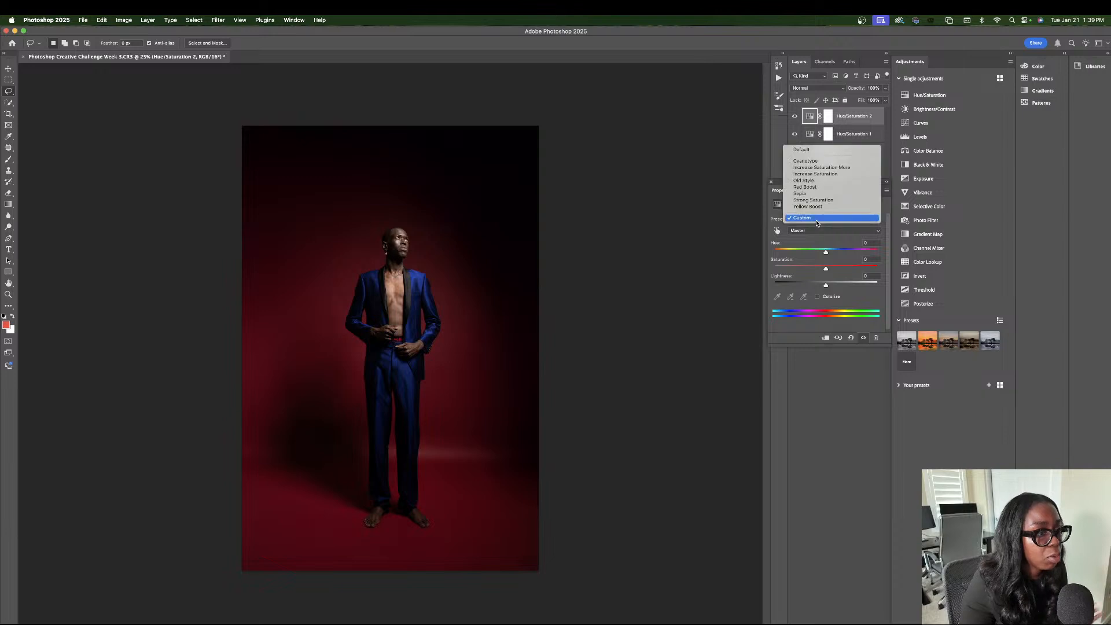
pyautogui.click(812, 230)
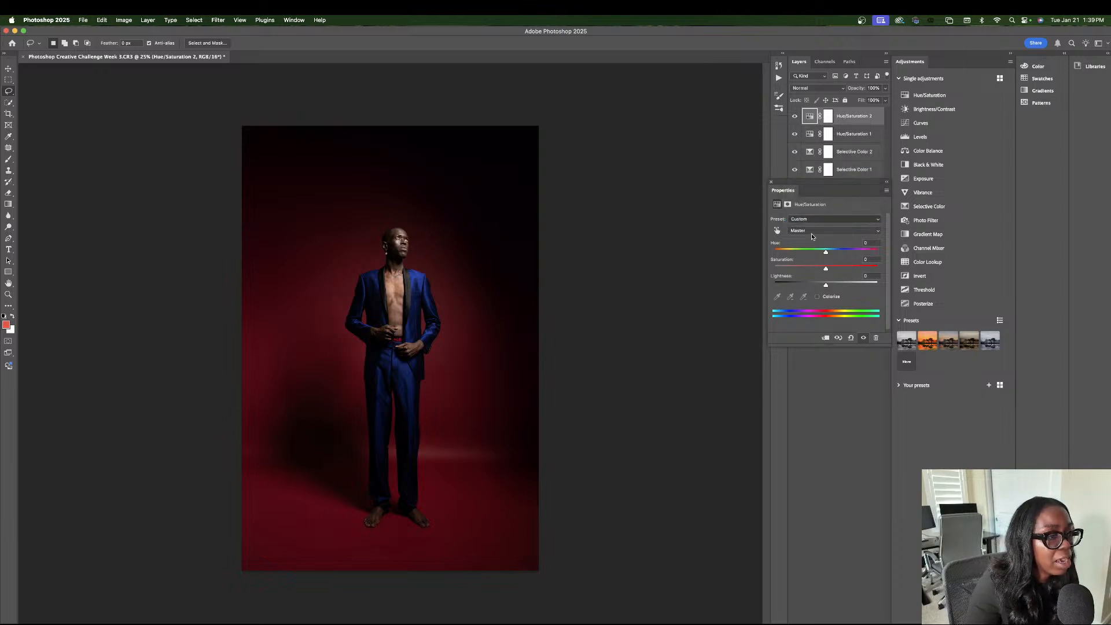
# In the top Hue/Saturation adjustment layer, set the Reds to Hue +3 and Saturation +7.
pyautogui.click(812, 230)
pyautogui.click(811, 237)
pyautogui.moveTo(825, 253); pyautogui.dragTo(827, 253)
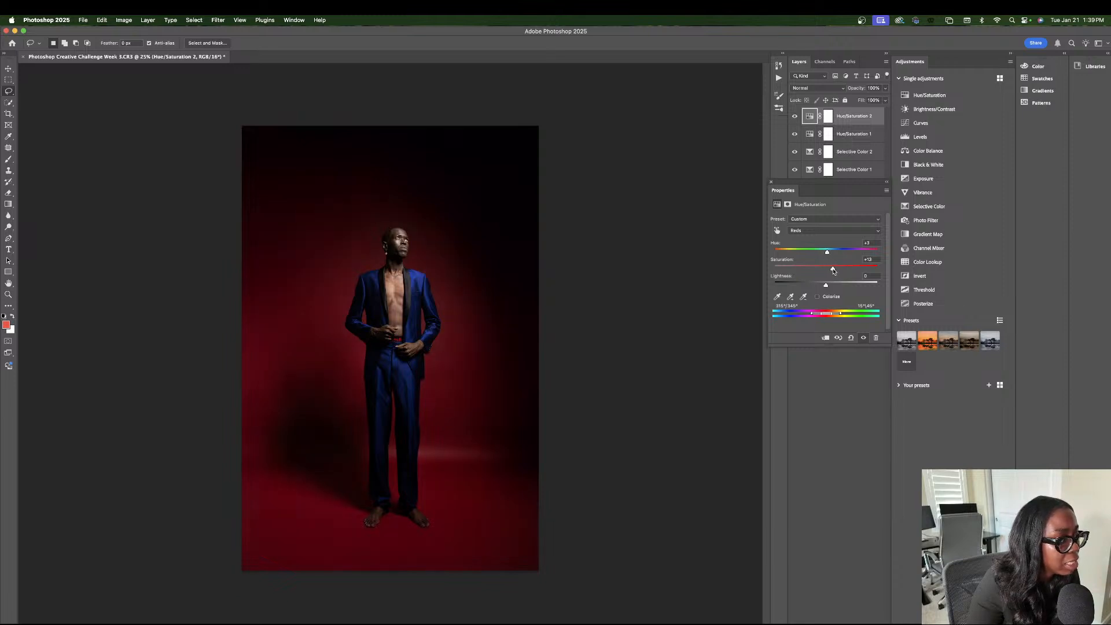
pyautogui.click(771, 183)
# Group the two Hue/Saturation and two Selective Color adjustment layers, and collapse Group 1.
pyautogui.keyDown('shift'); pyautogui.click(855, 174); pyautogui.keyUp('shift')
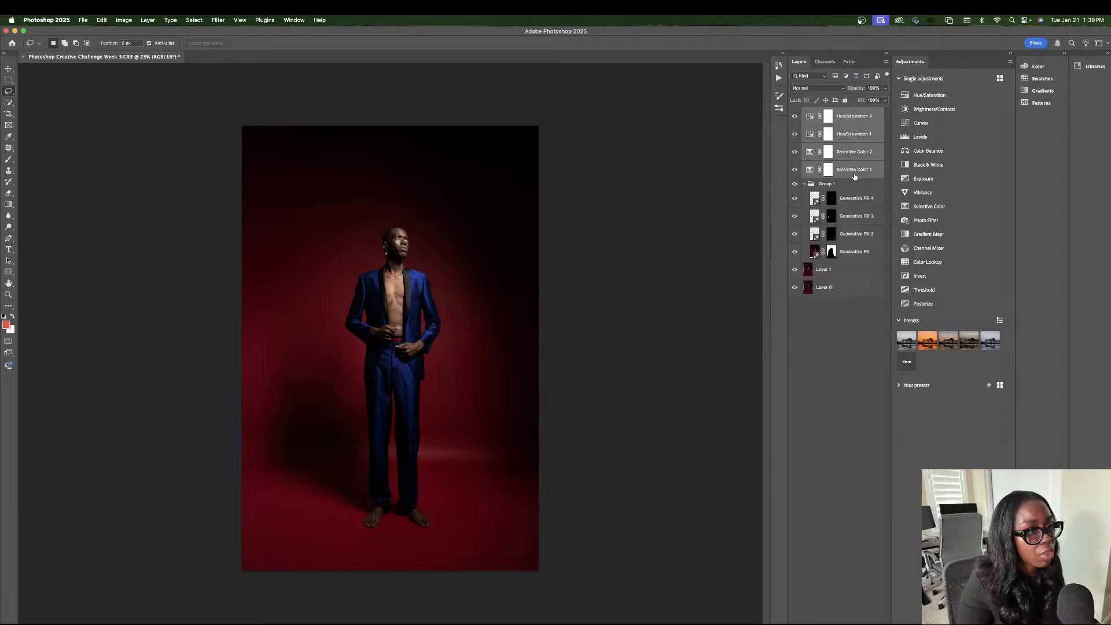
pyautogui.press('super+g')
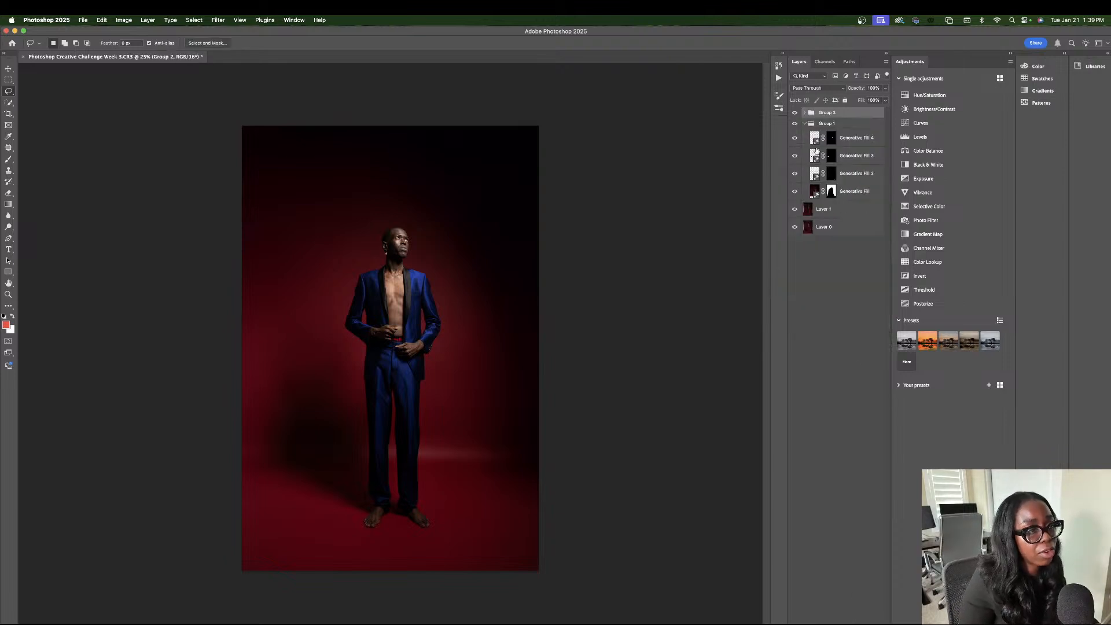
pyautogui.click(804, 123)
# Compare the edit with the original photo by hiding and restoring the visibility of Group 2 and Group 1.
pyautogui.click(795, 112)
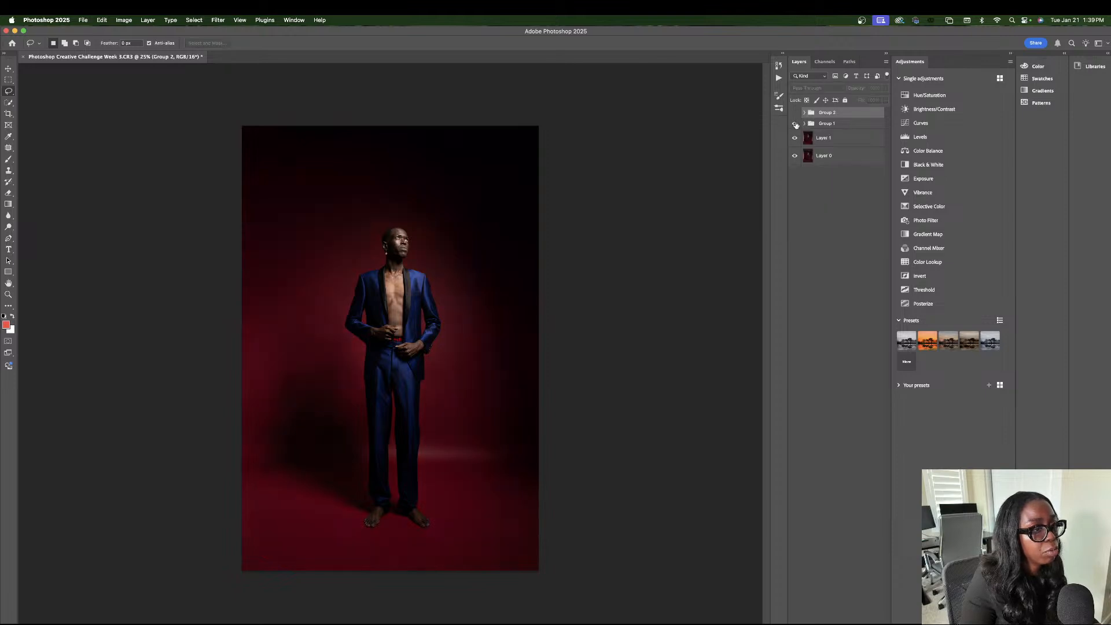
pyautogui.click(794, 123)
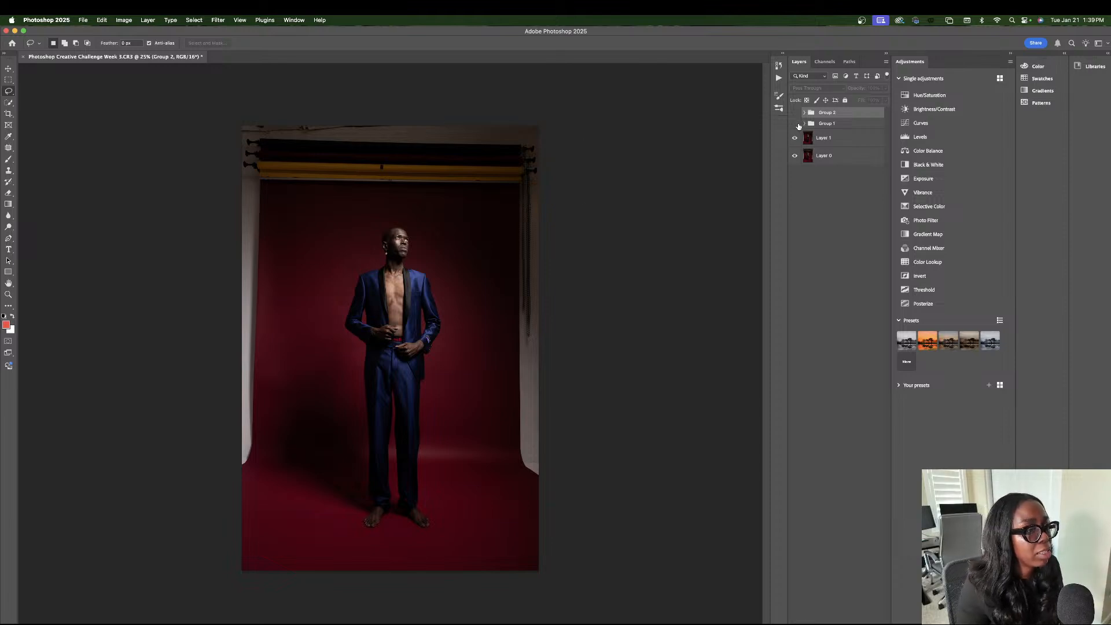
pyautogui.click(794, 124)
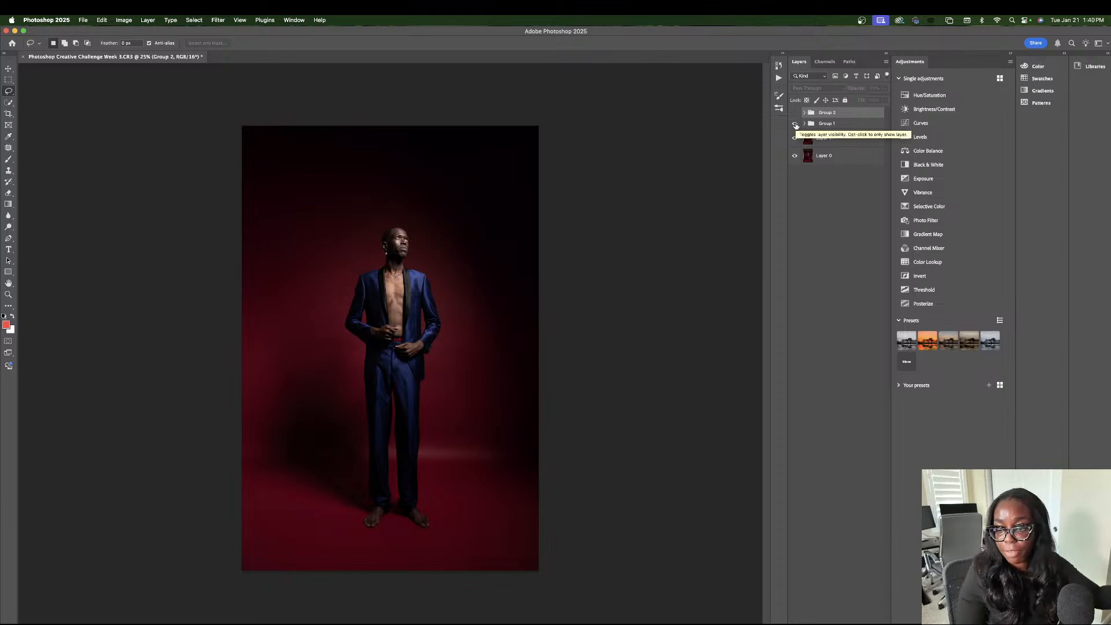
pyautogui.click(795, 112)
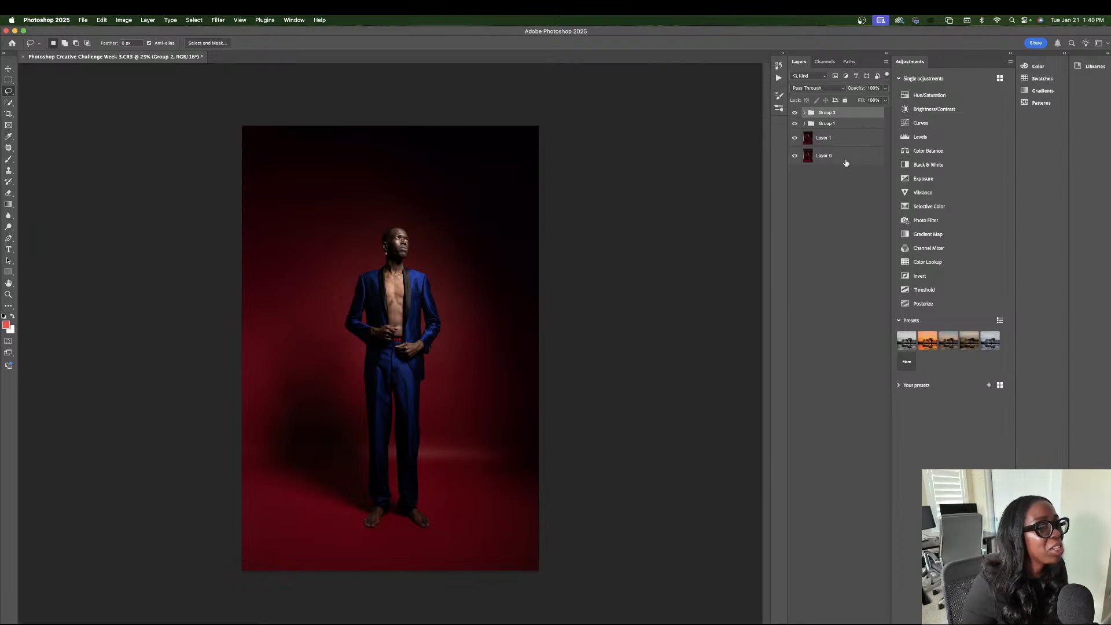
# On Layer 1, draw a circular Elliptical Marquee selection around the man's head and torso, centre it on him and invert the selection.
pyautogui.click(823, 141)
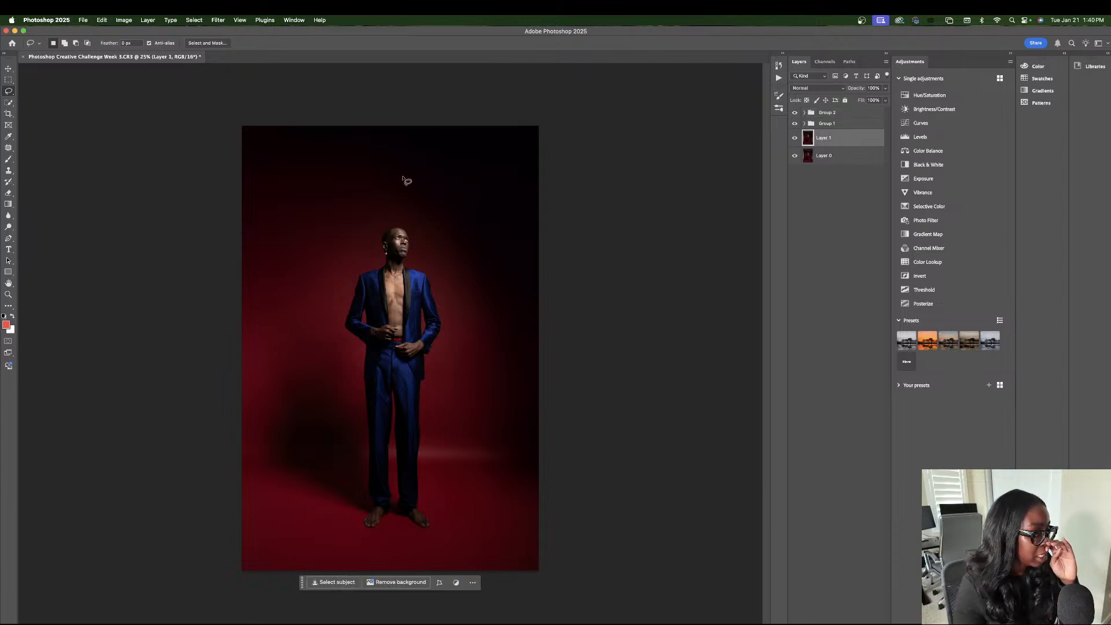
pyautogui.click(9, 81)
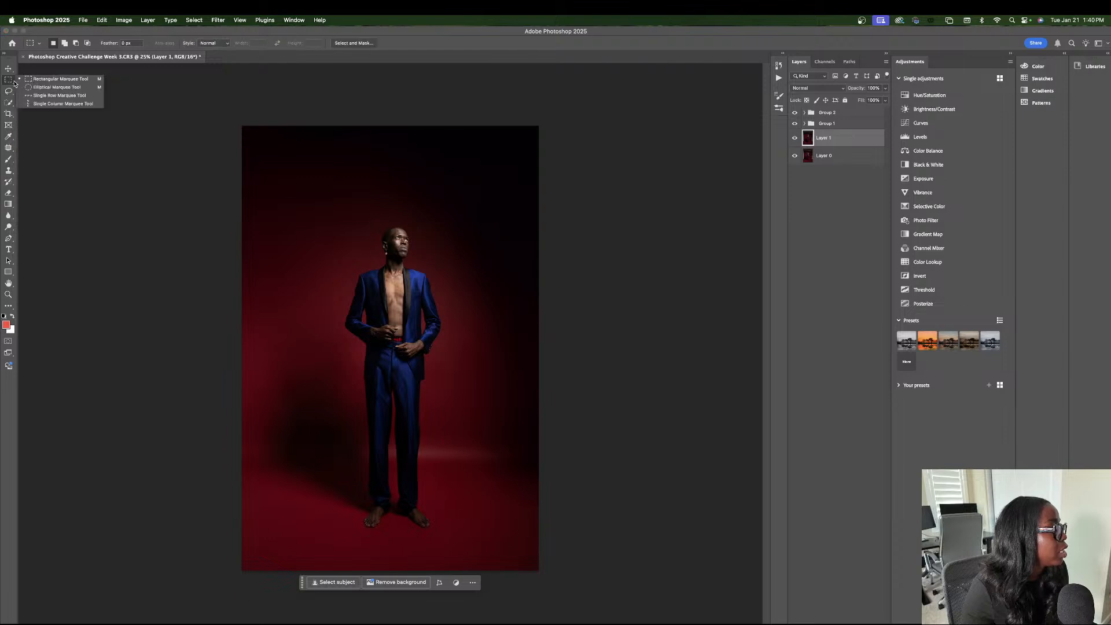
pyautogui.click(52, 89)
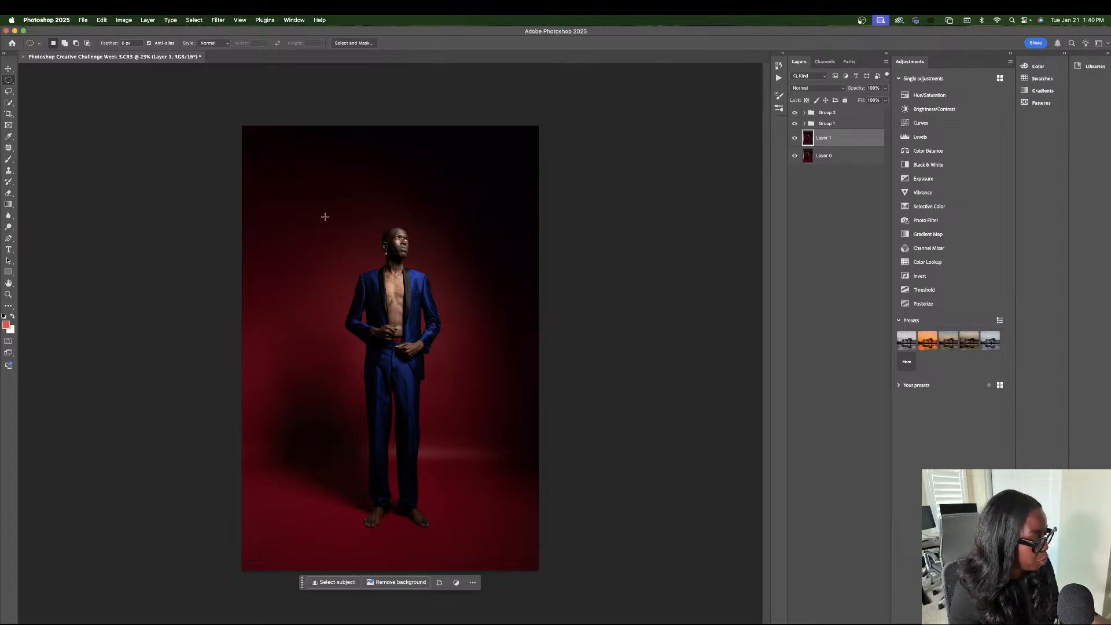
pyautogui.moveTo(303, 179); pyautogui.dragTo(540, 329)
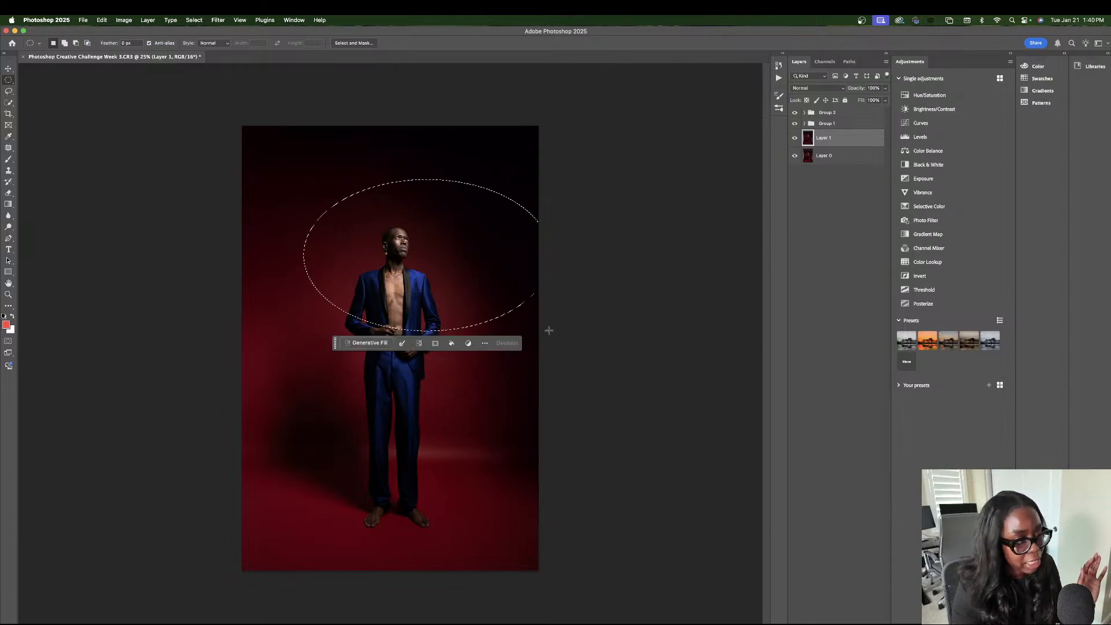
pyautogui.press('super+d')
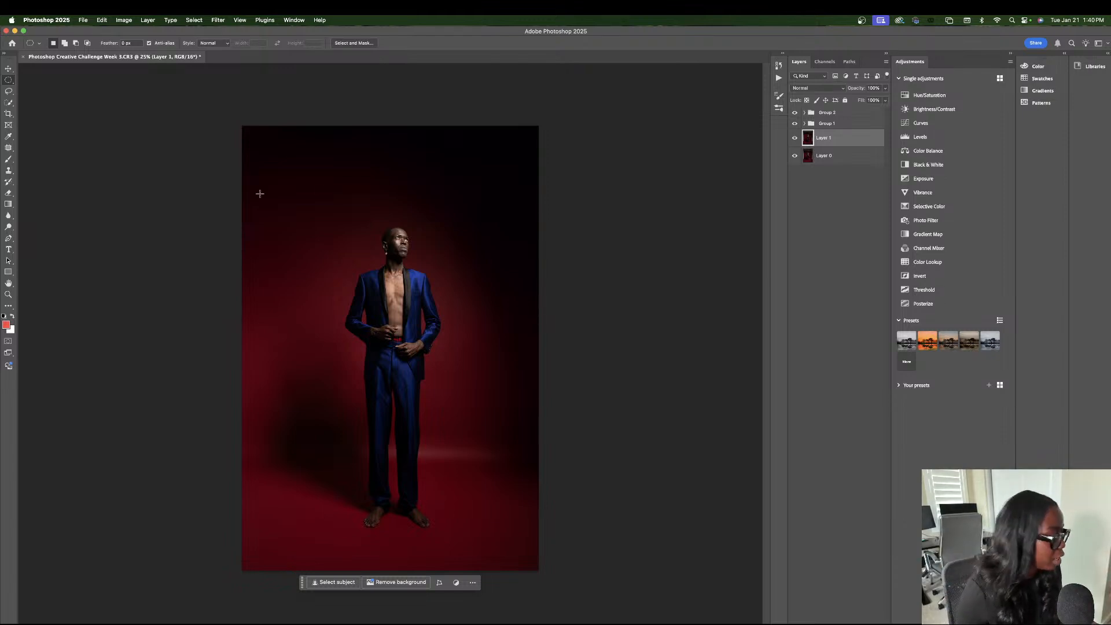
pyautogui.moveTo(287, 176); pyautogui.dragTo(476, 366)
pyautogui.moveTo(415, 286); pyautogui.dragTo(429, 314)
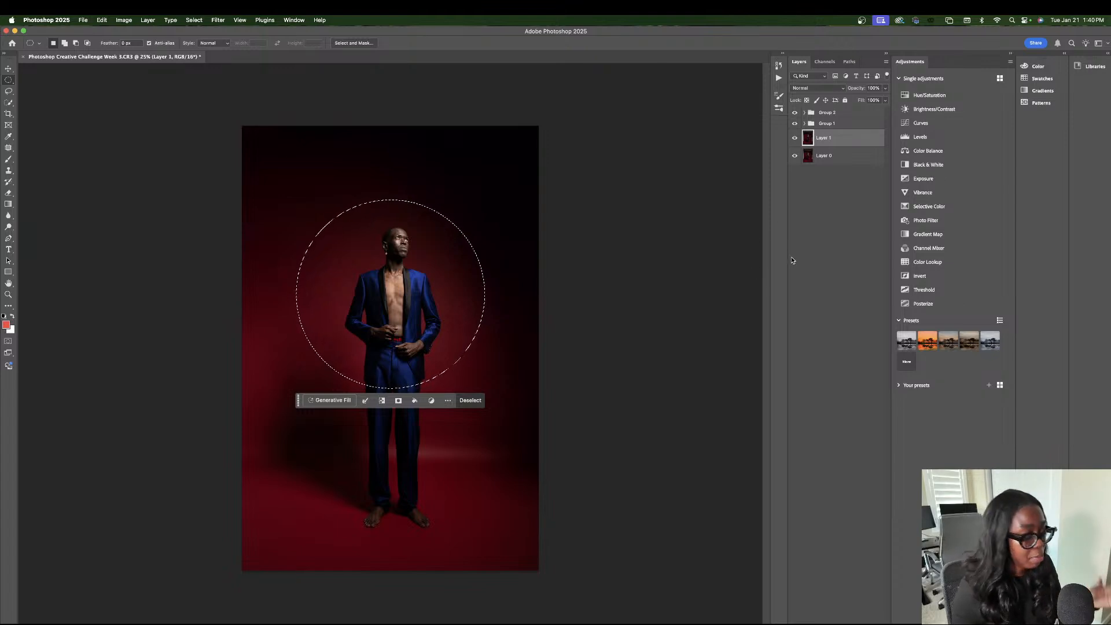
pyautogui.press('super+shift+i')
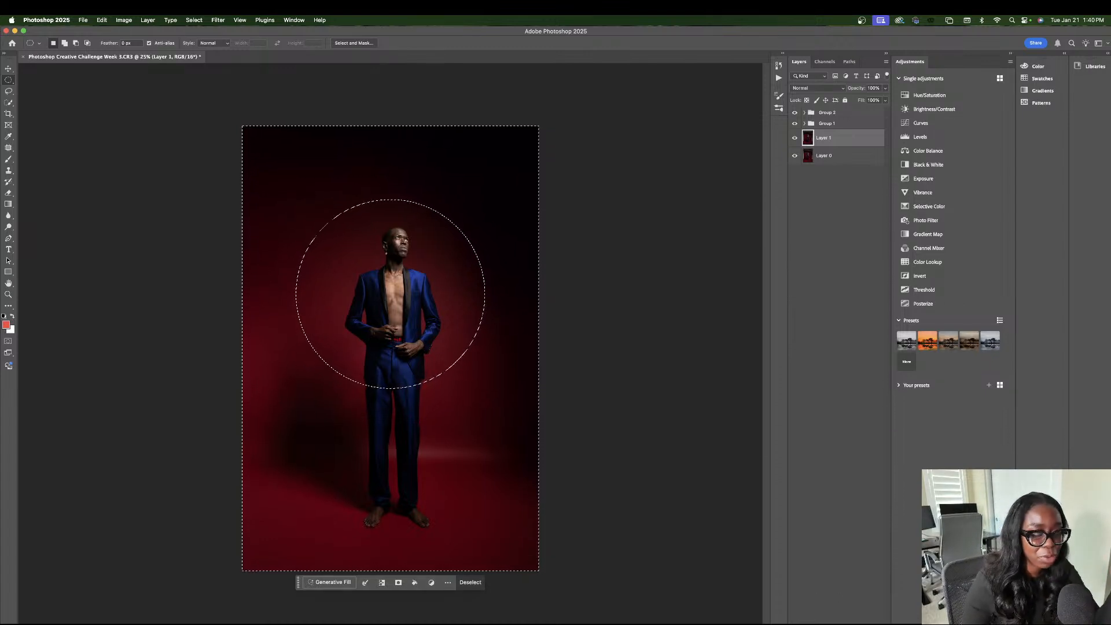
pyautogui.click(840, 623)
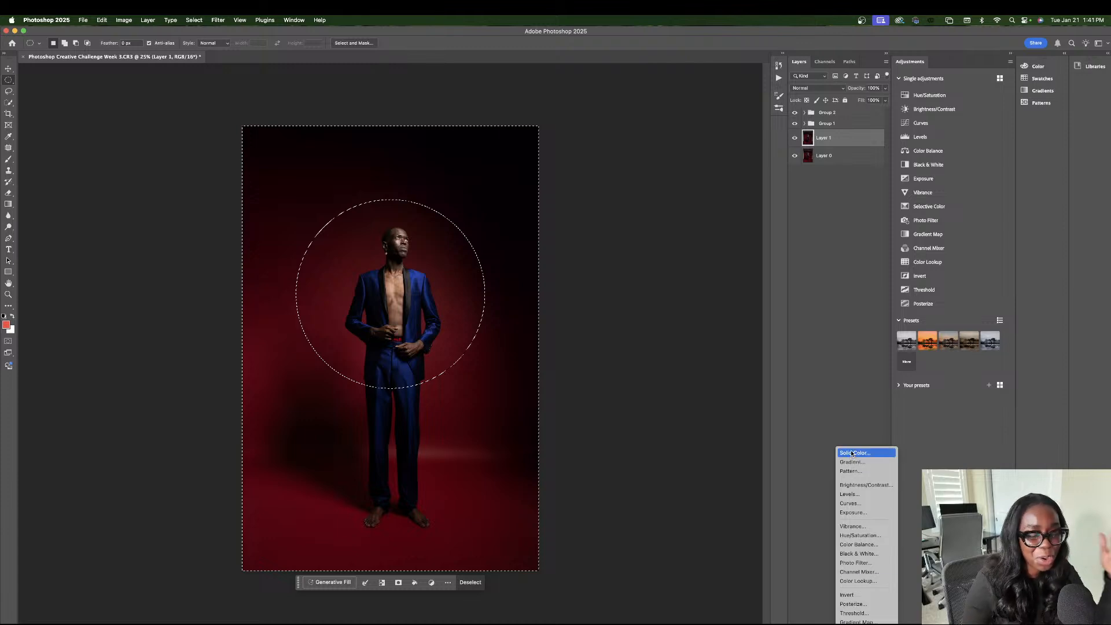
pyautogui.click(852, 452)
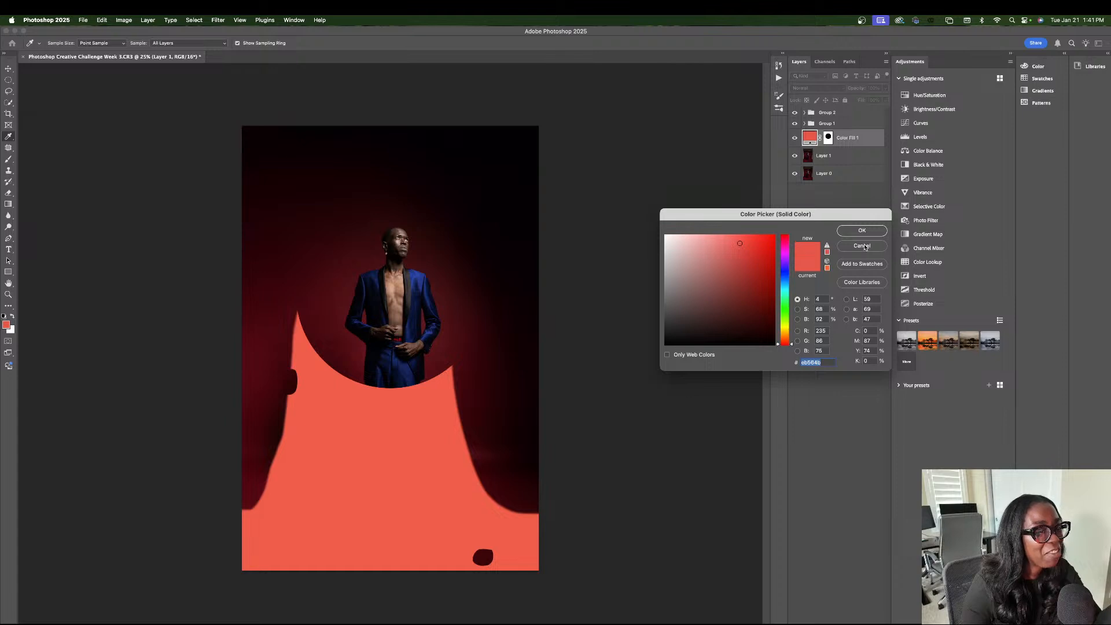
pyautogui.click(866, 246)
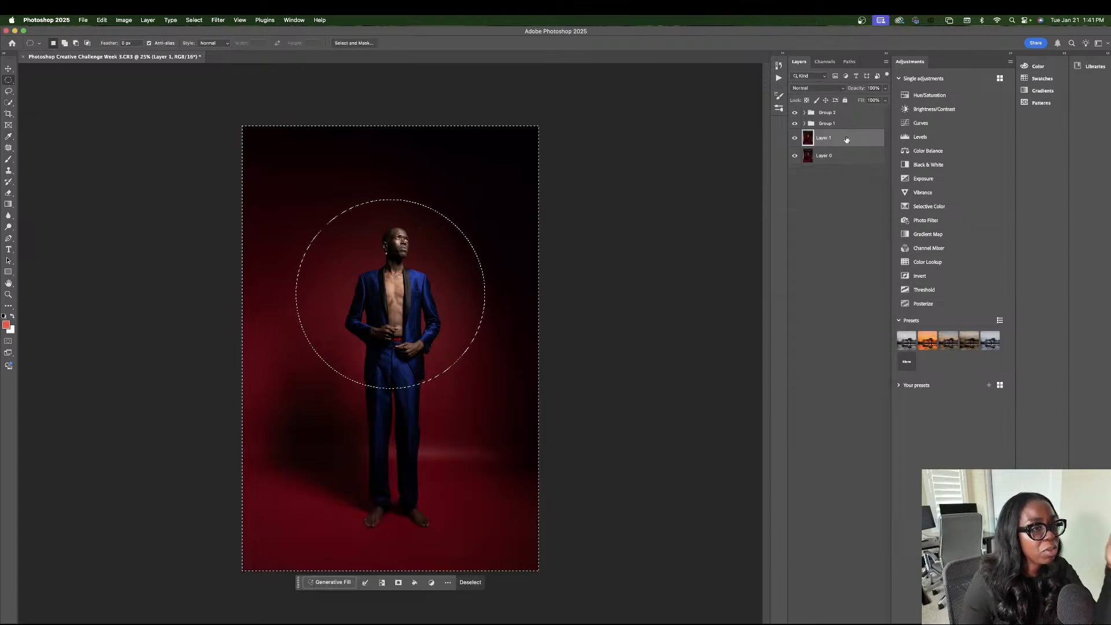
pyautogui.keyDown('shift'); pyautogui.click(843, 118); pyautogui.keyUp('shift')
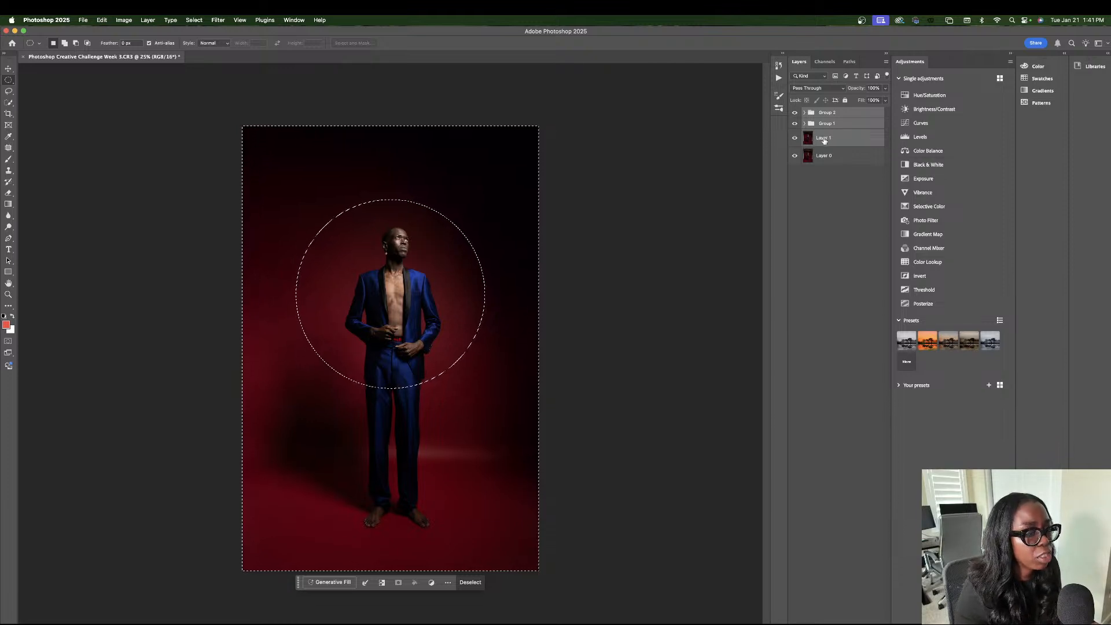
pyautogui.click(833, 139)
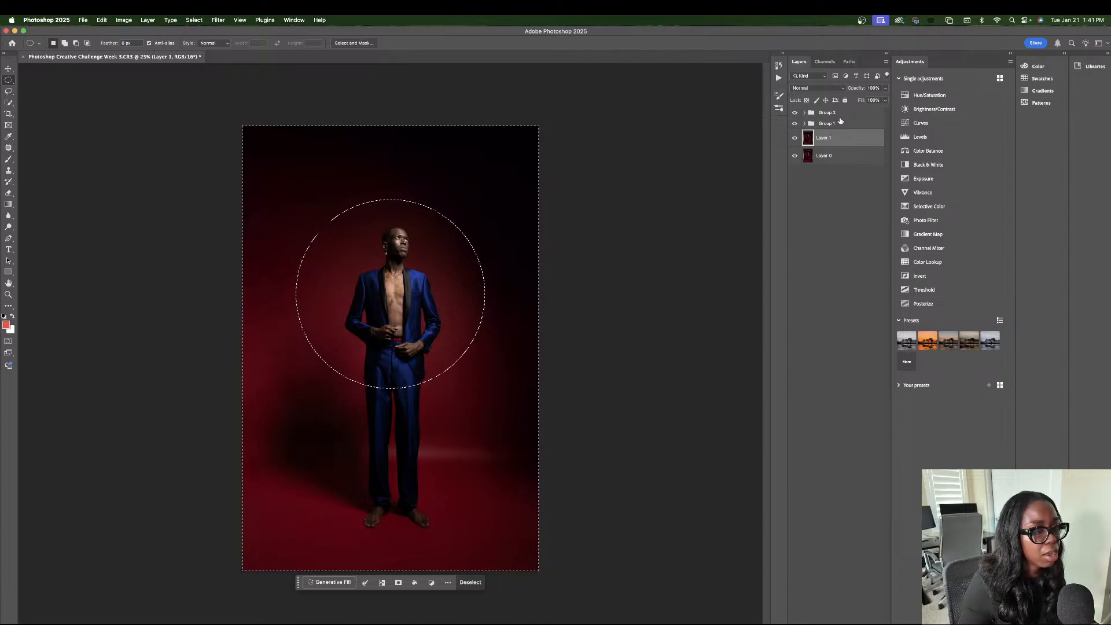
pyautogui.keyDown('shift'); pyautogui.click(836, 114); pyautogui.keyUp('shift')
pyautogui.click(841, 137)
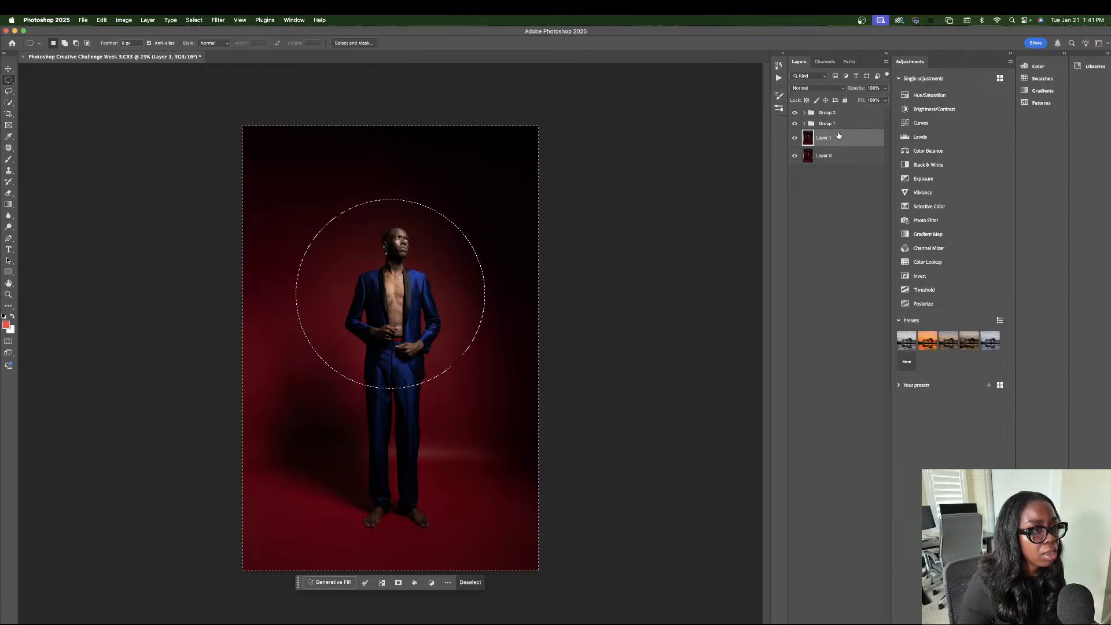
# Add a Solid Color fill layer in #eb564b from the inverted circular selection and move it above Group 2.
pyautogui.click(840, 617)
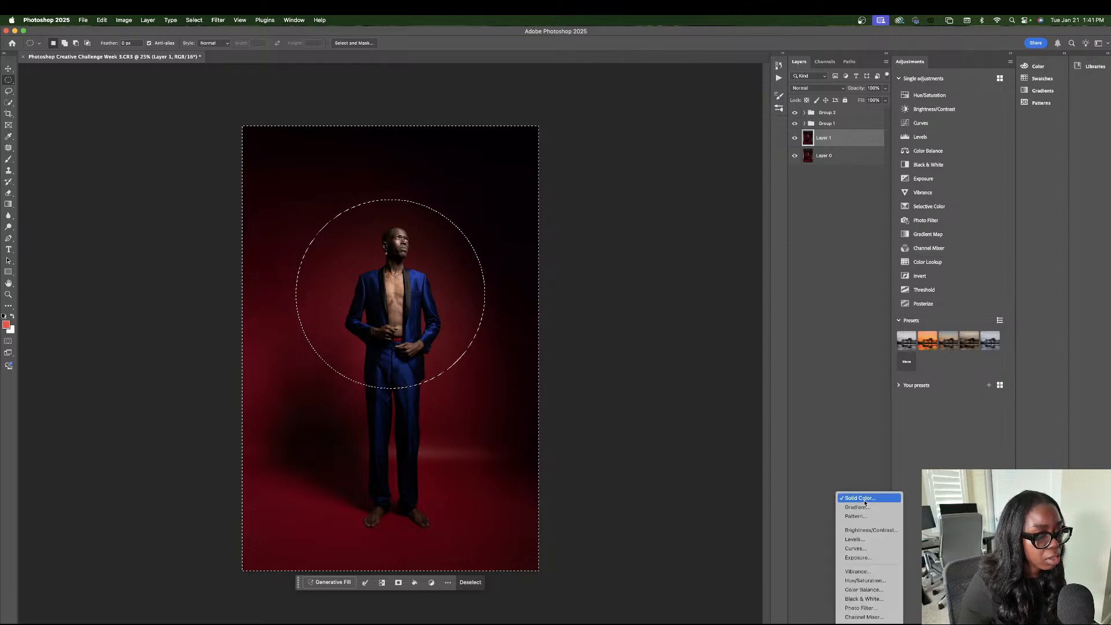
pyautogui.click(865, 499)
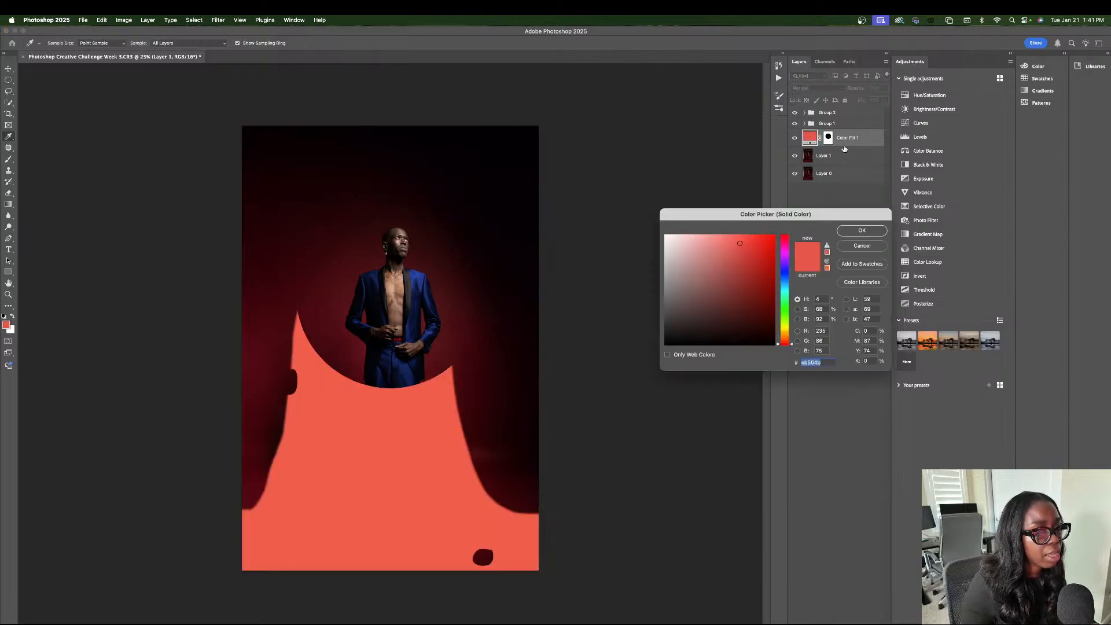
pyautogui.click(861, 231)
pyautogui.moveTo(846, 138); pyautogui.dragTo(849, 111)
# Try black #000000 for the top color fill layer, cancel the change and delete the layer.
pyautogui.doubleClick(810, 116)
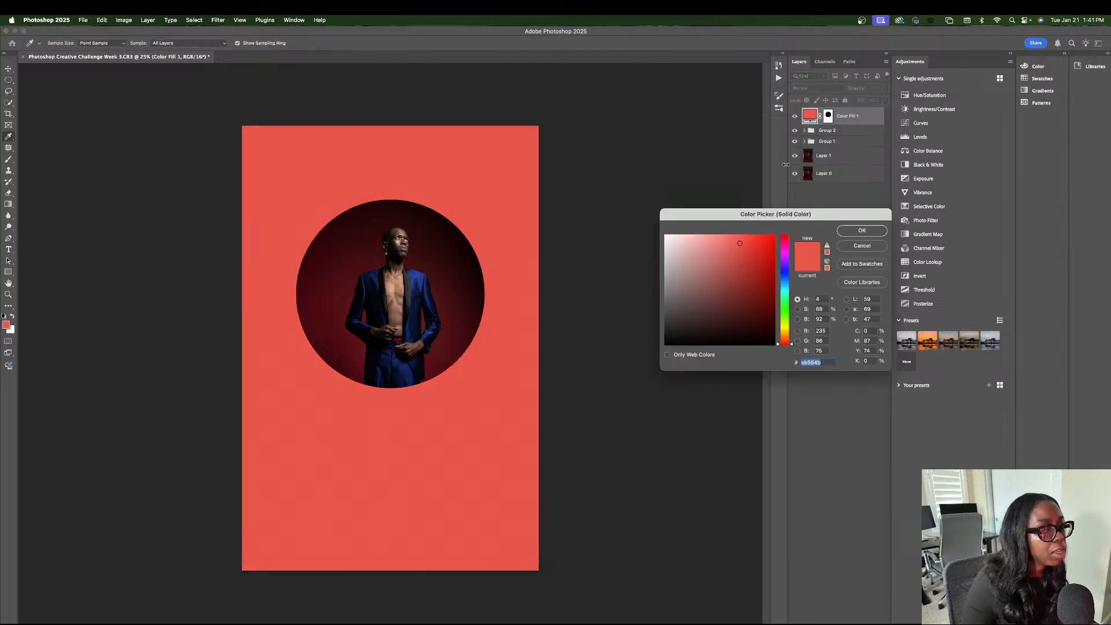
pyautogui.moveTo(689, 328); pyautogui.dragTo(665, 344)
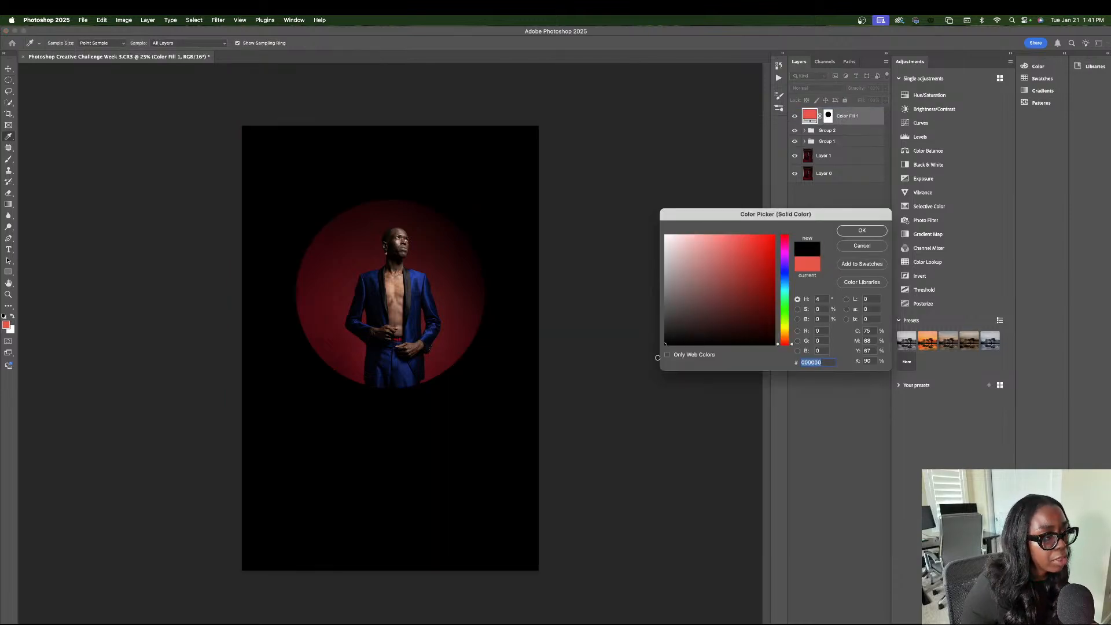
pyautogui.click(868, 248)
pyautogui.press('Delete')
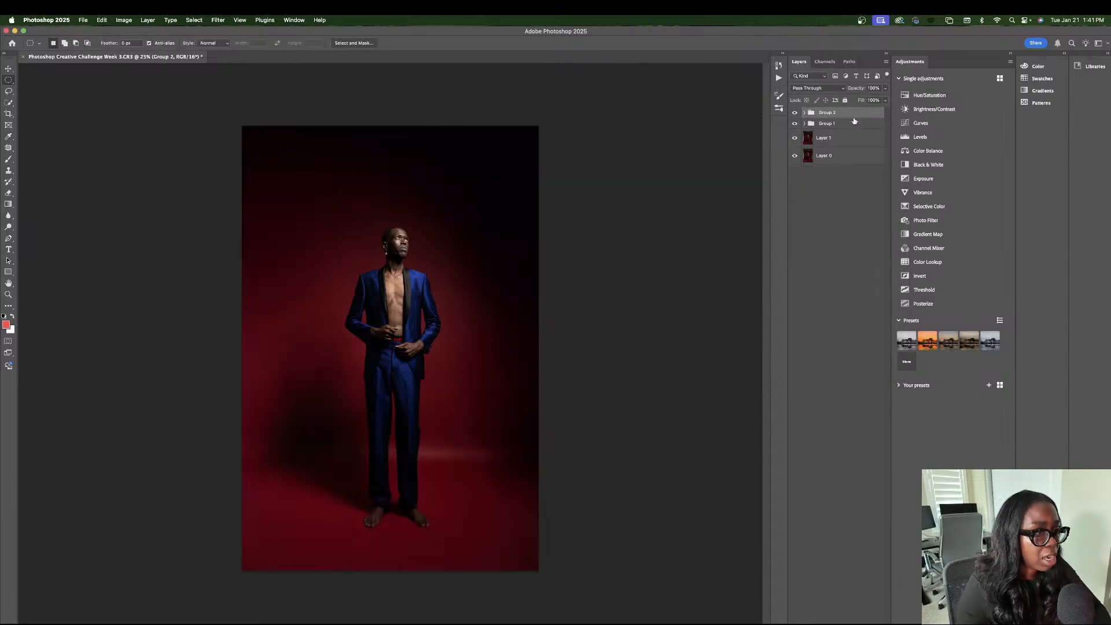
# On Layer 1, draw a circular marquee selection around the man's head and torso, shift it to centre on him and invert it.
pyautogui.click(849, 137)
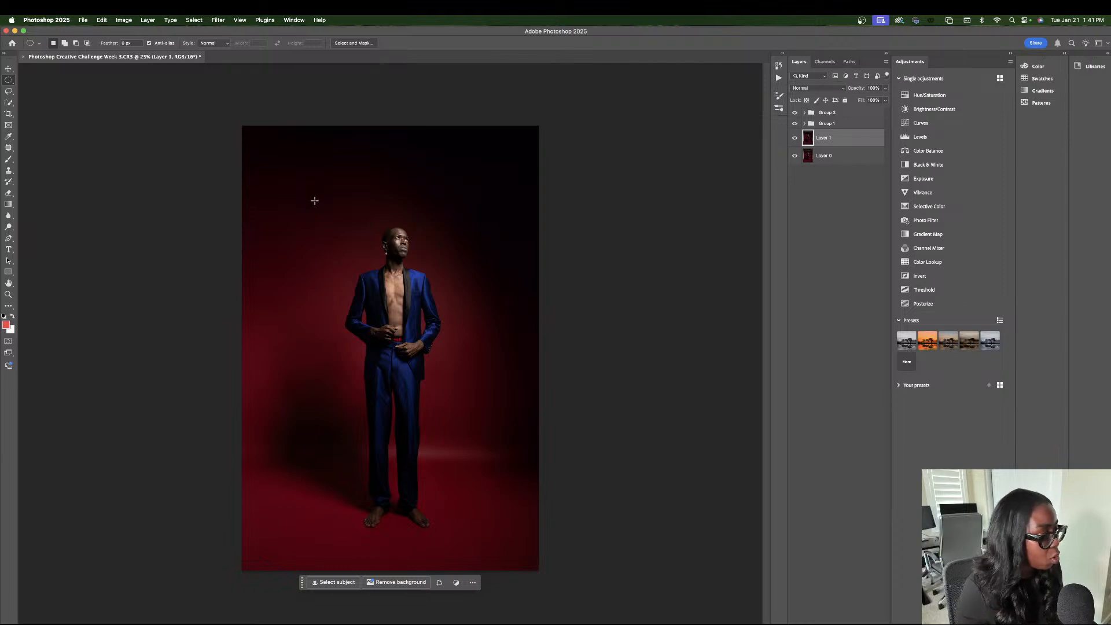
pyautogui.moveTo(314, 200); pyautogui.dragTo(502, 386)
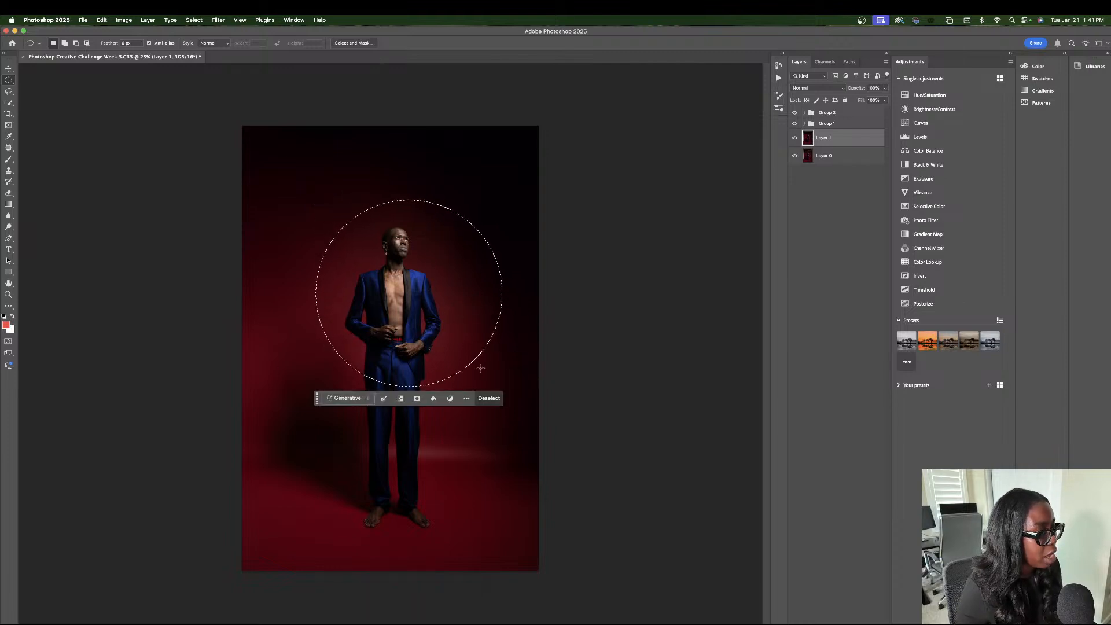
pyautogui.moveTo(481, 336); pyautogui.dragTo(468, 338)
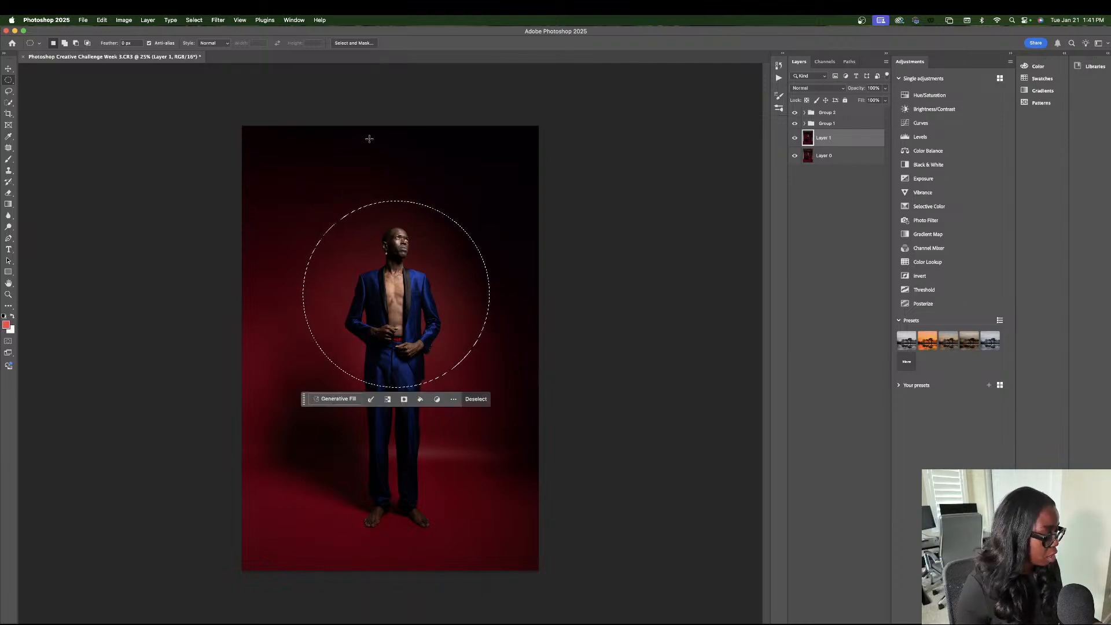
pyautogui.click(194, 19)
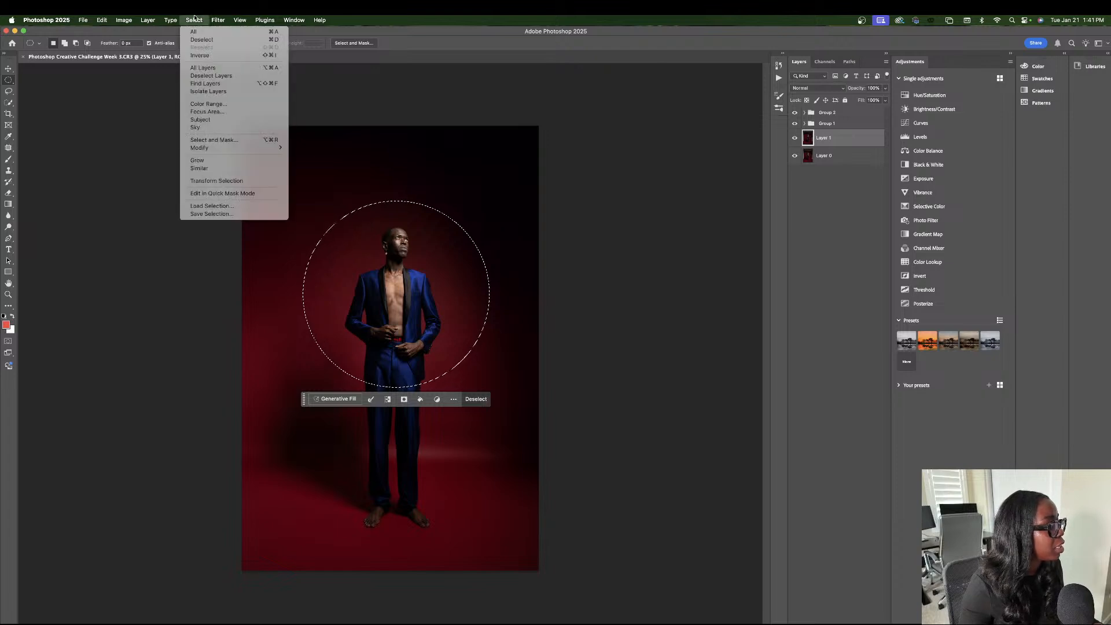
pyautogui.click(212, 55)
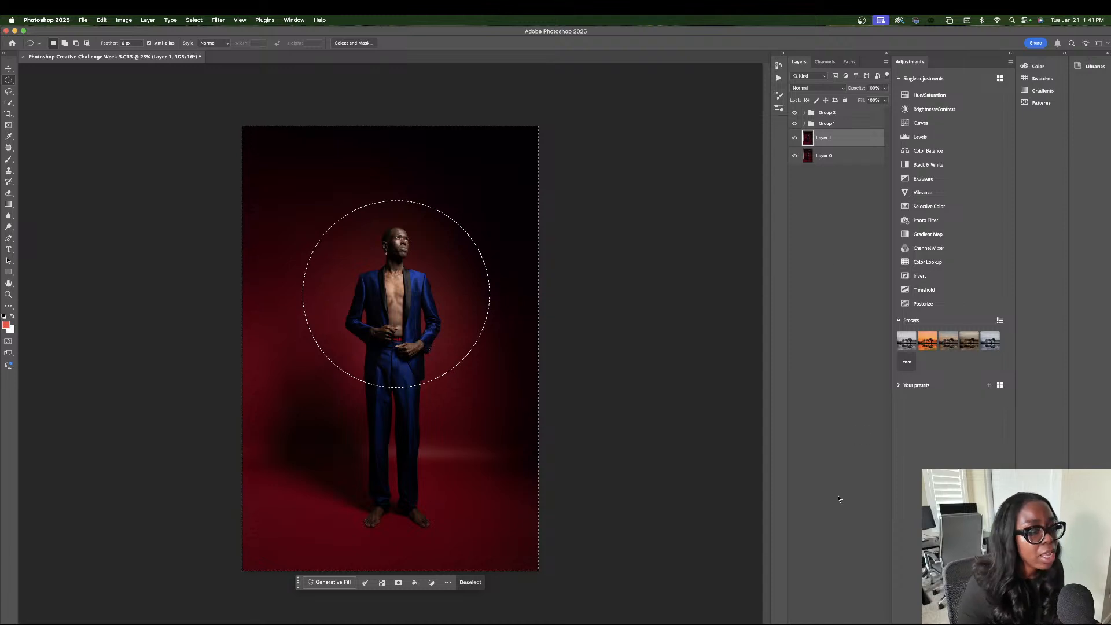
# Add a black #000000 Solid Color fill layer from the inverted selection, move it above Group 2 and leave it selected.
pyautogui.click(840, 624)
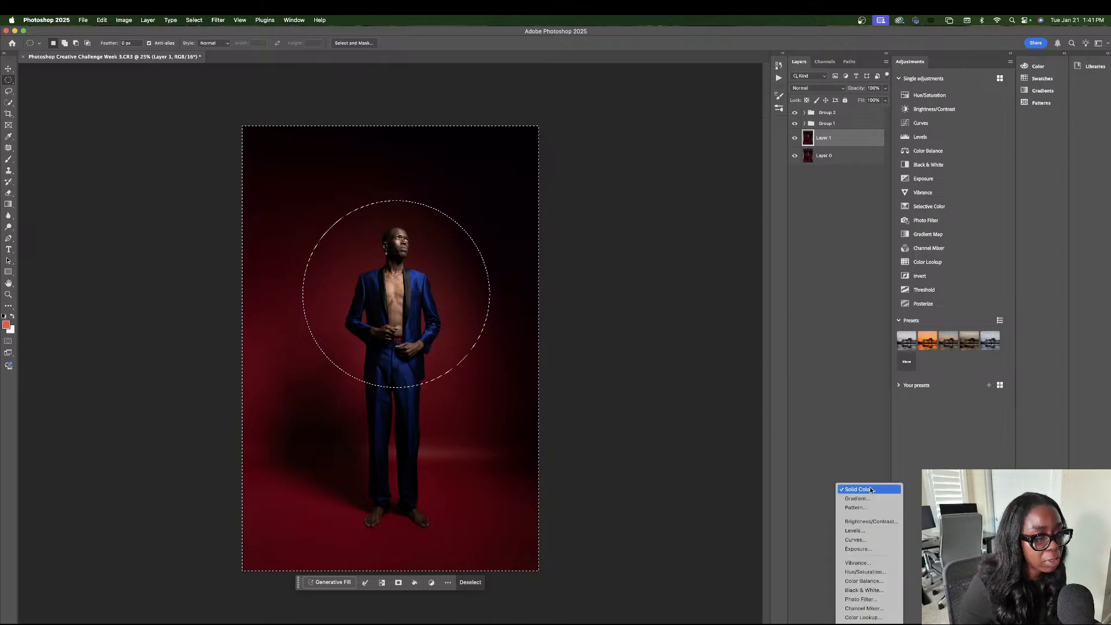
pyautogui.click(868, 489)
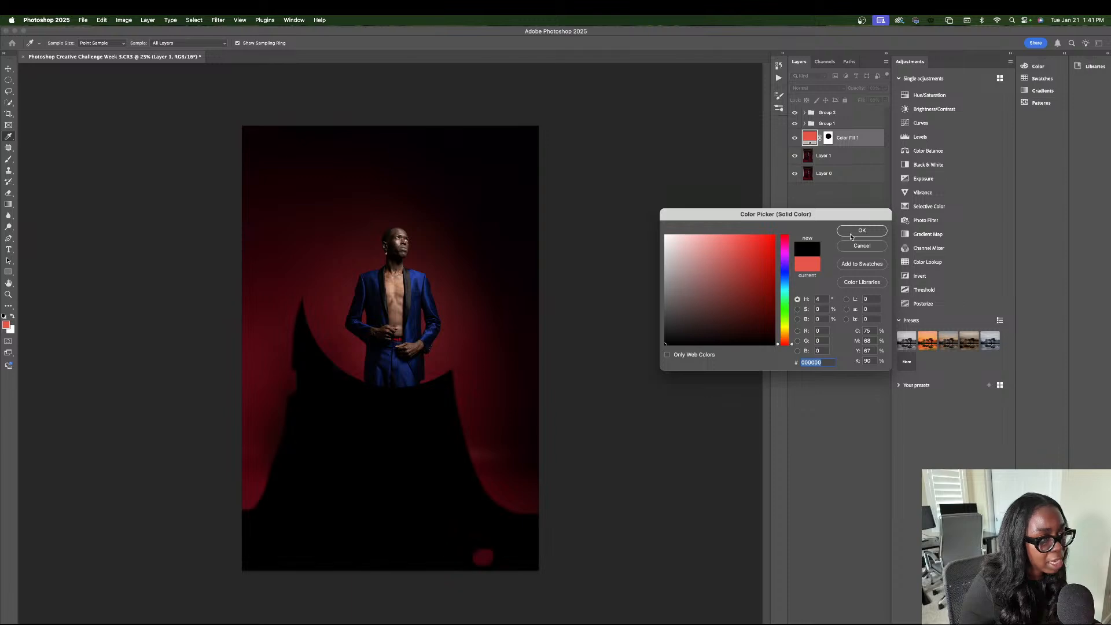
pyautogui.click(862, 230)
pyautogui.moveTo(860, 139); pyautogui.dragTo(858, 109)
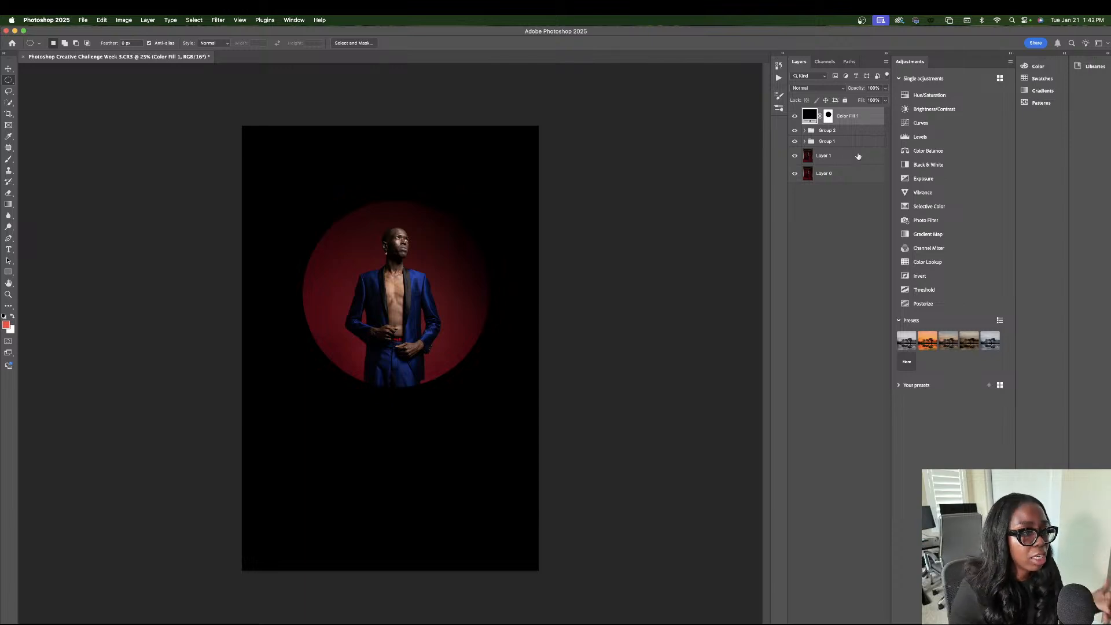
pyautogui.click(842, 143)
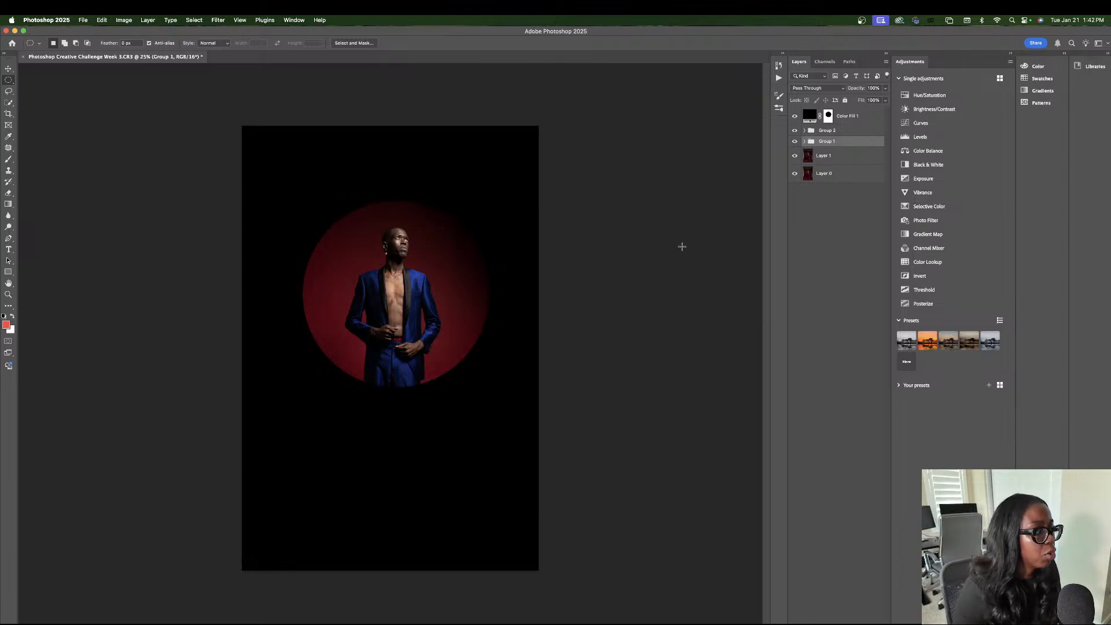
pyautogui.click(849, 116)
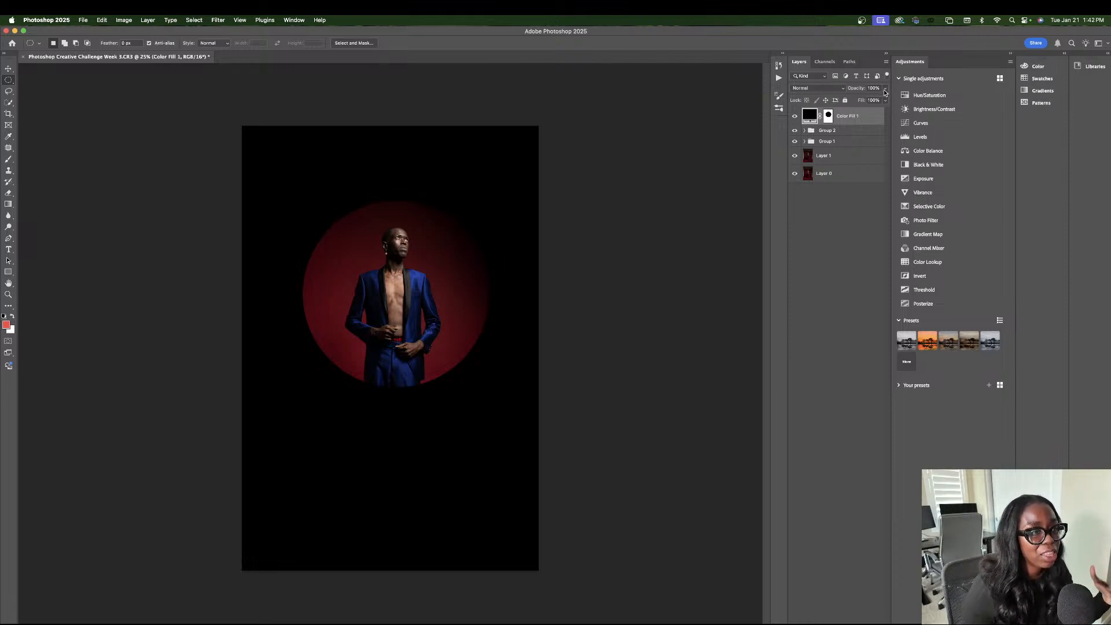
# Lower the opacity of the black Color Fill 1 layer to about 43%.
pyautogui.moveTo(884, 93); pyautogui.dragTo(862, 101)
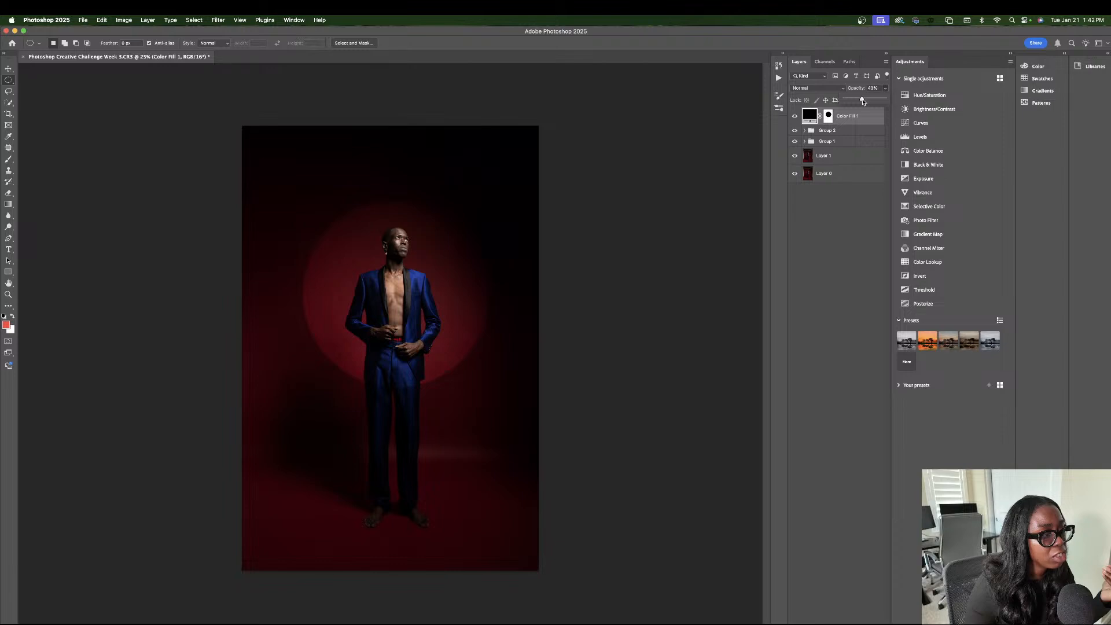
# Try to reposition the fill layer's circular cutout with the Move tool, undo the shifts and reselect Color Fill 1.
pyautogui.click(828, 116)
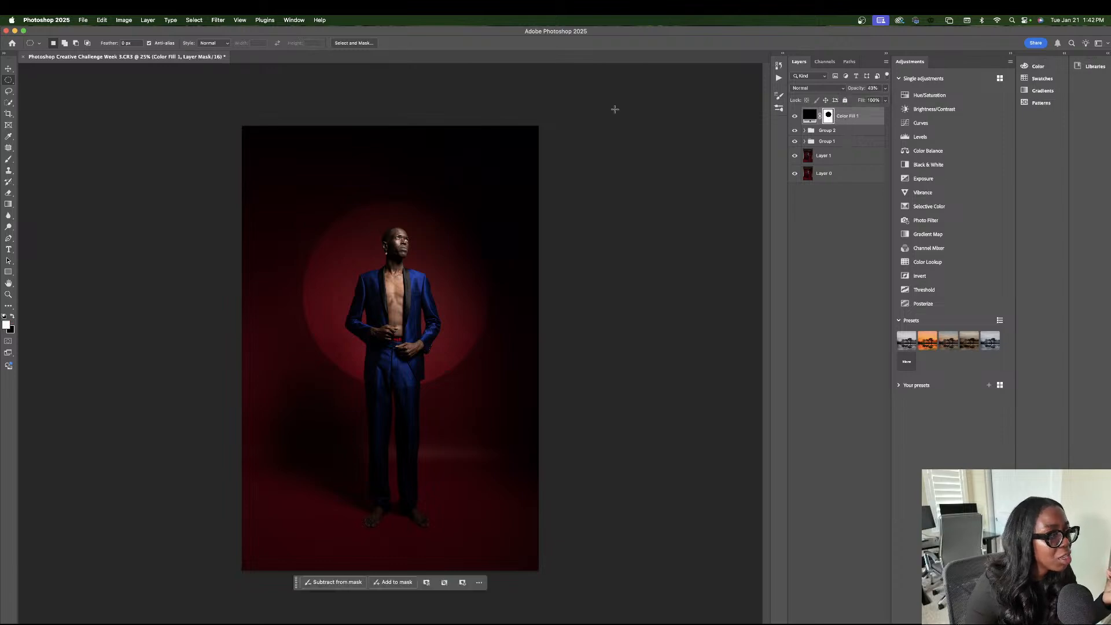
pyautogui.click(8, 69)
pyautogui.moveTo(385, 240); pyautogui.dragTo(381, 238)
pyautogui.press('super+z')
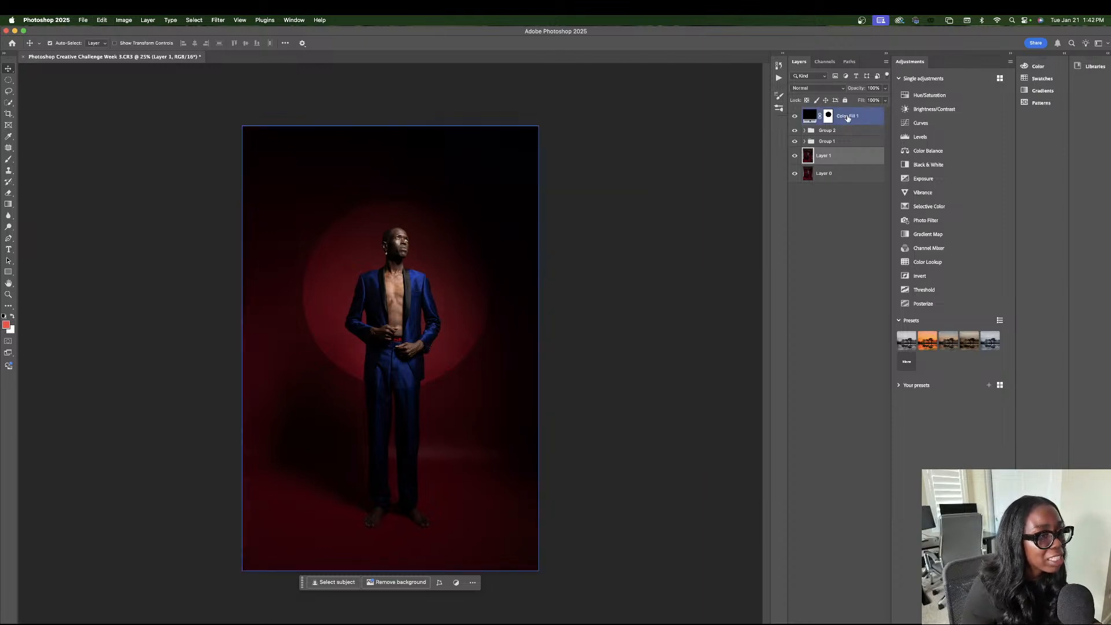
pyautogui.moveTo(383, 316); pyautogui.dragTo(391, 318)
pyautogui.press('super+z')
pyautogui.click(812, 119)
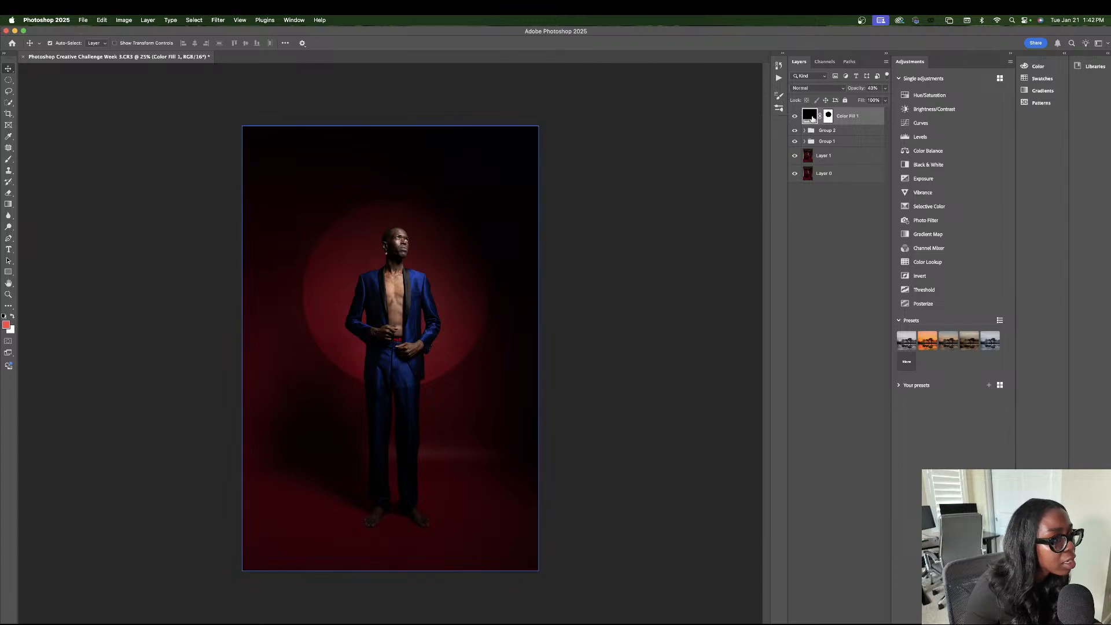
pyautogui.click(828, 118)
pyautogui.moveTo(456, 288)
pyautogui.mouseDown()
pyautogui.moveTo(448, 285)
pyautogui.moveTo(461, 279)
pyautogui.mouseUp()
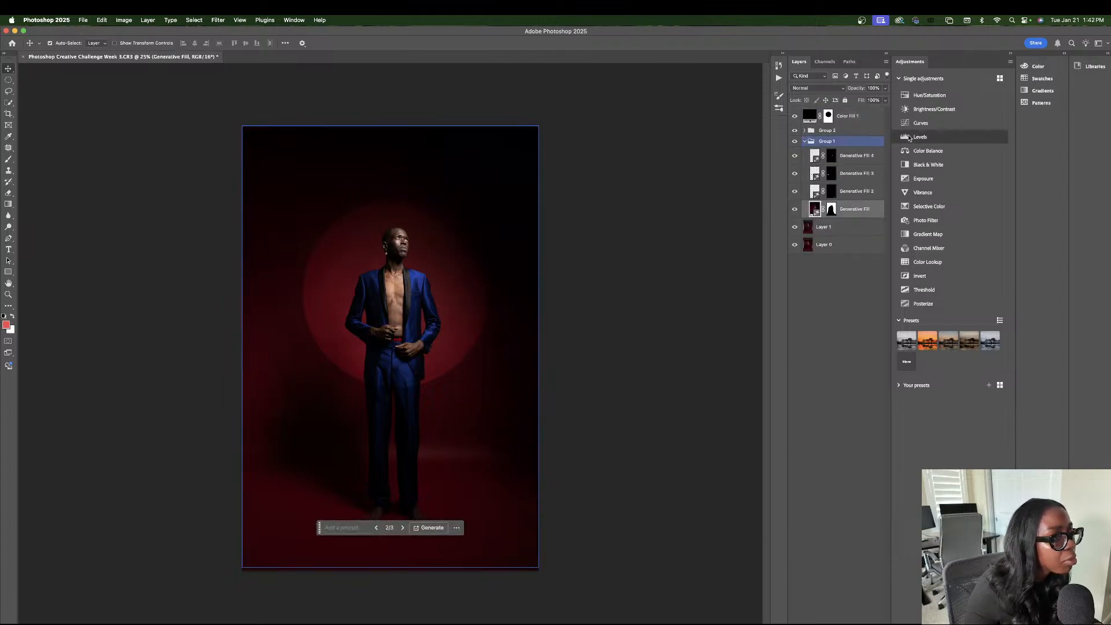
pyautogui.click(844, 116)
pyautogui.click(330, 208)
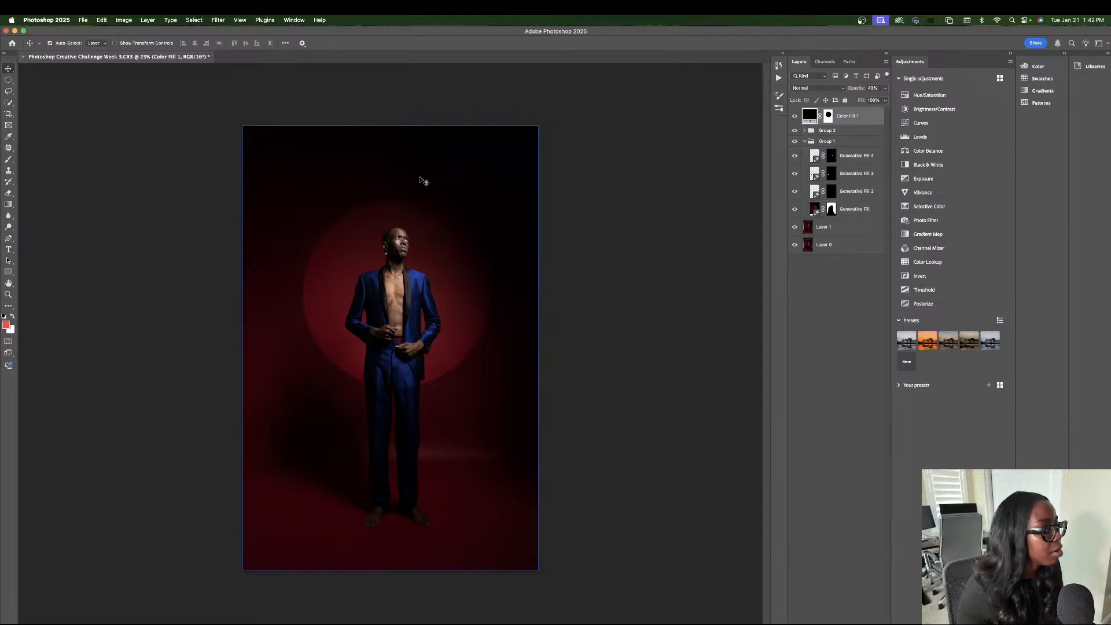
# Set the opacity of the Color Fill 1 layer to 52%.
pyautogui.press('m')
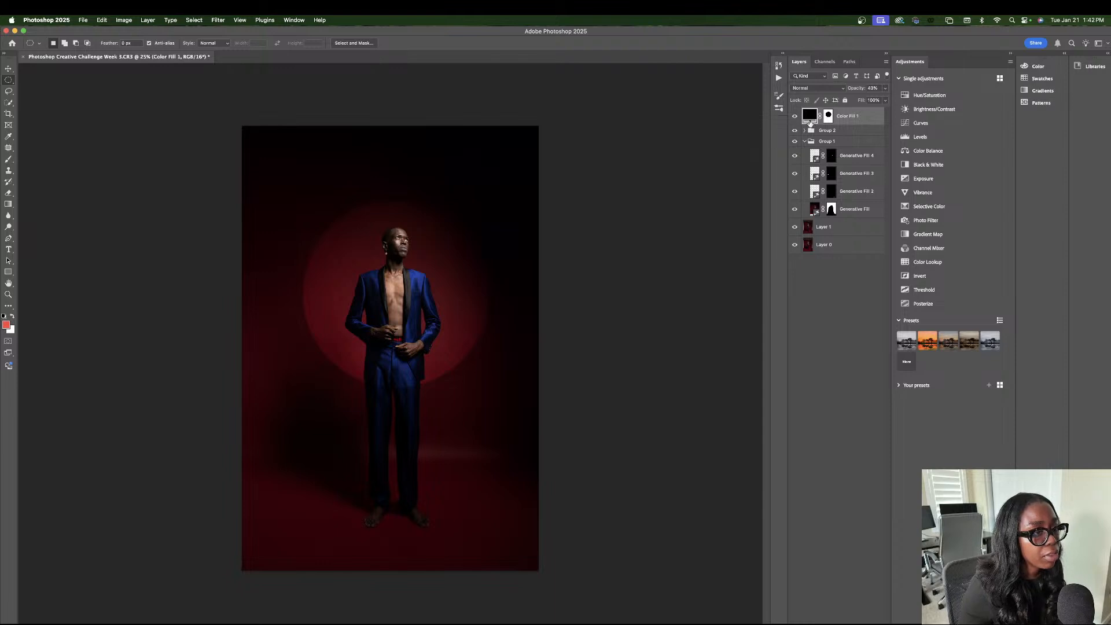
pyautogui.click(884, 88)
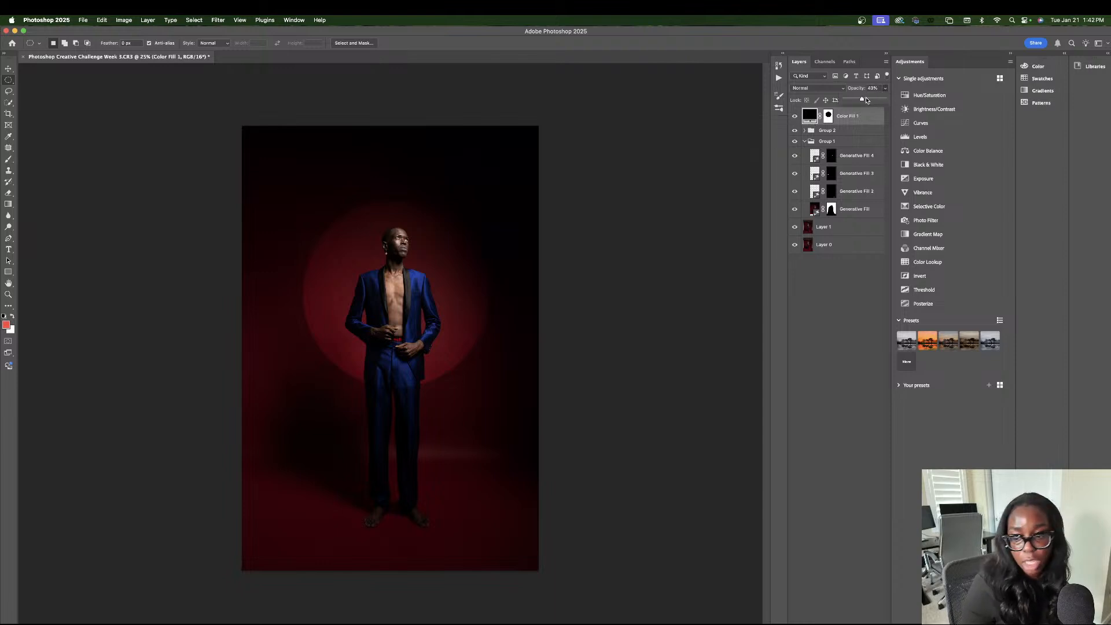
pyautogui.moveTo(866, 101); pyautogui.dragTo(865, 101)
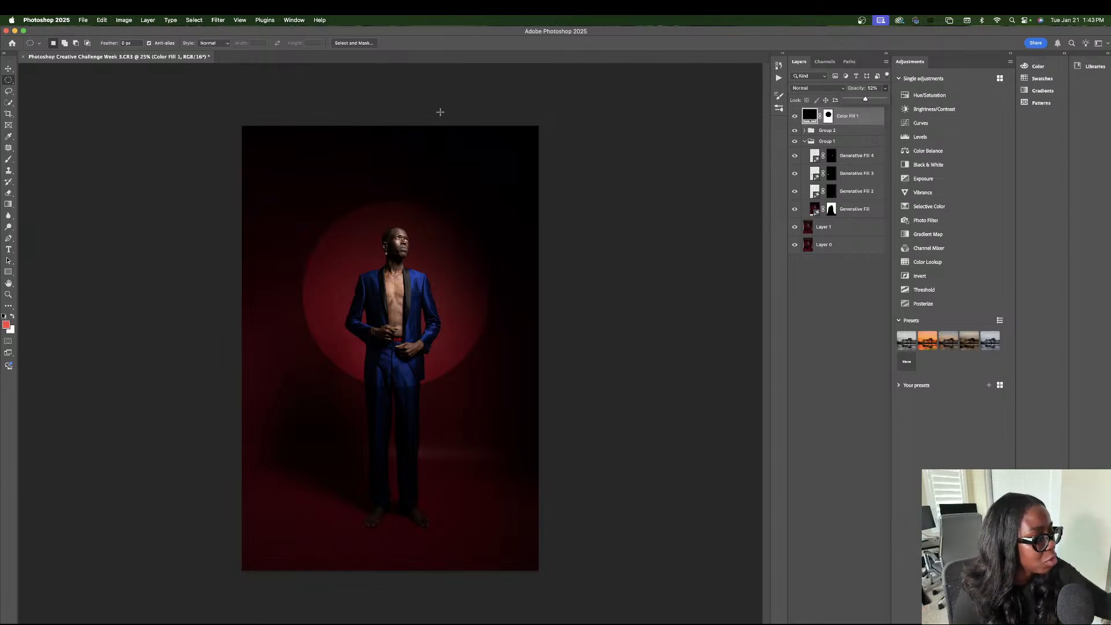
pyautogui.click(256, 564)
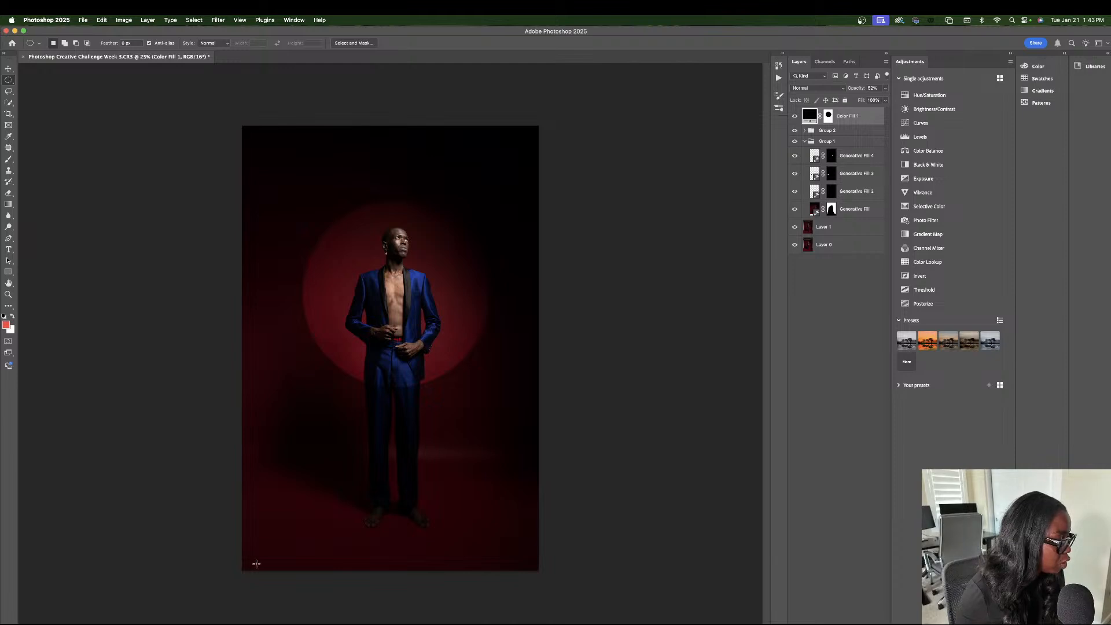
pyautogui.press('super+plus')
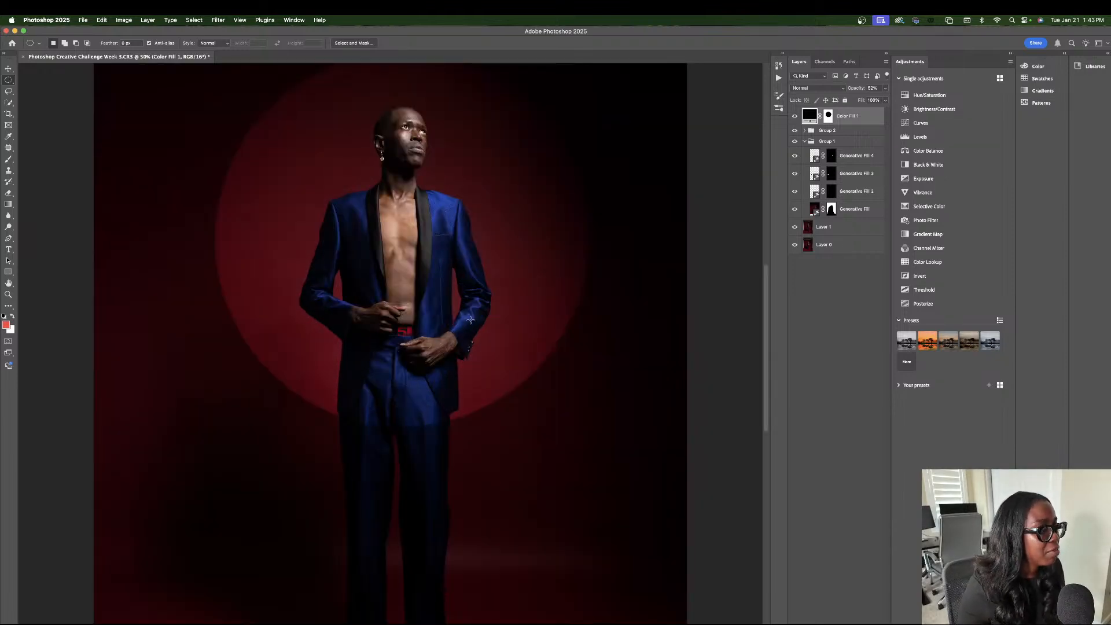
pyautogui.scroll(5, 545, 295)
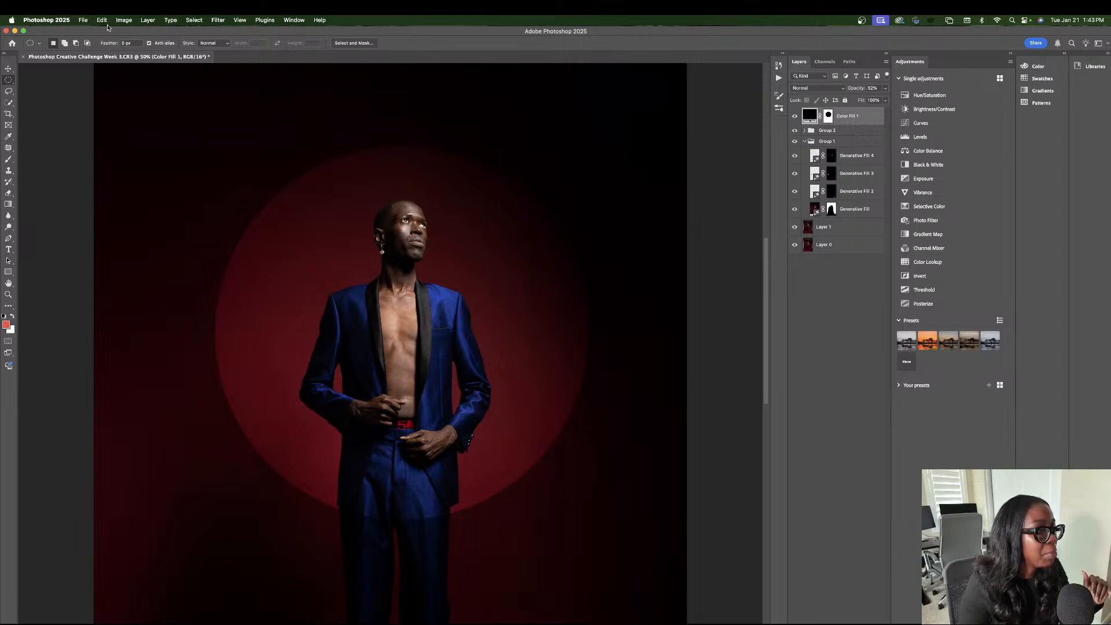
pyautogui.click(221, 20)
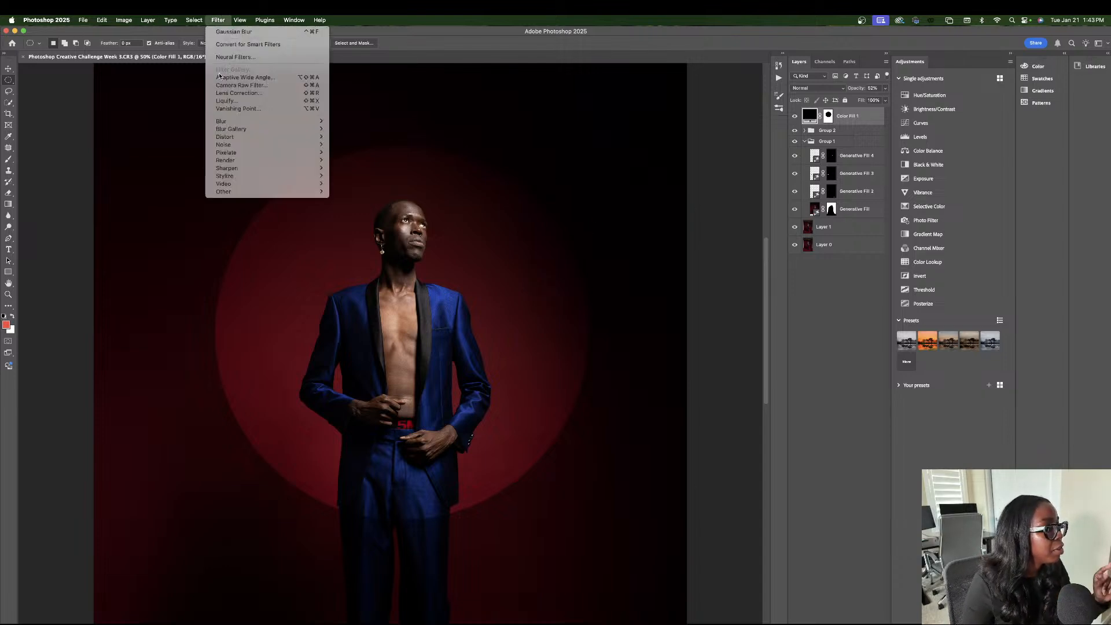
pyautogui.moveTo(243, 121)
pyautogui.click(387, 154)
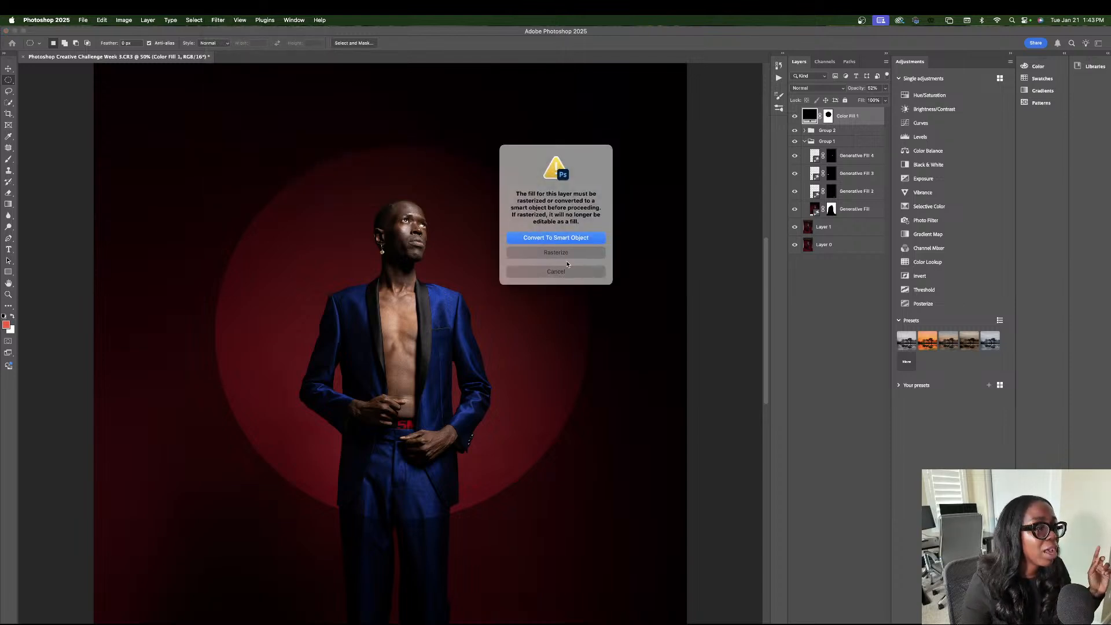
pyautogui.click(568, 269)
pyautogui.rightClick(830, 116)
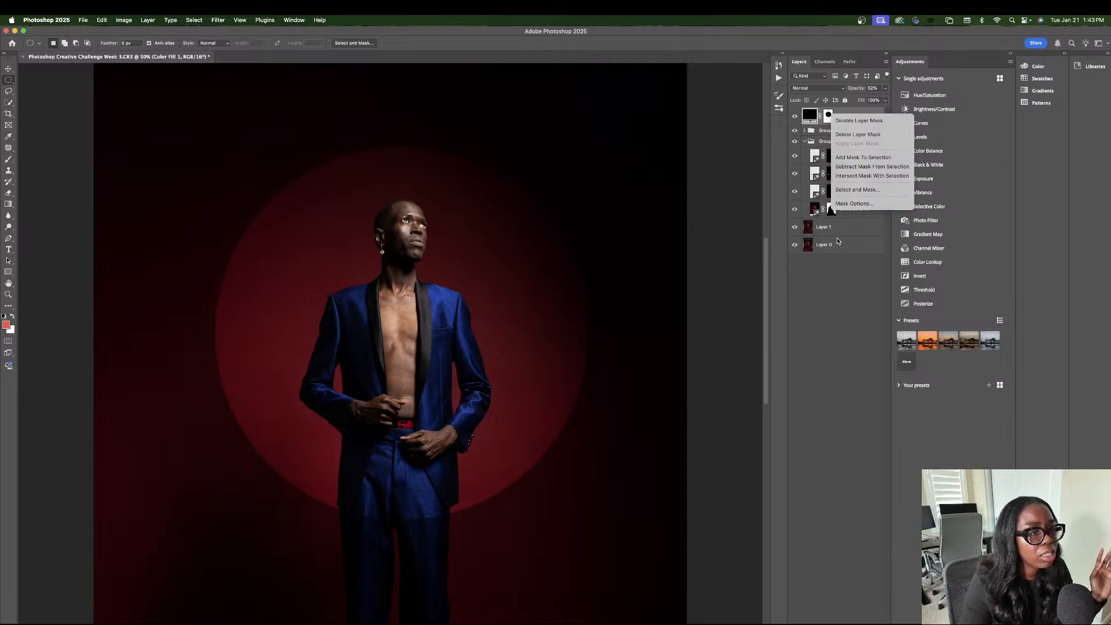
pyautogui.click(844, 271)
# Make the layer mask of Color Fill 1 the active target, leaving its mask properties closed.
pyautogui.doubleClick(828, 117)
pyautogui.rightClick(827, 117)
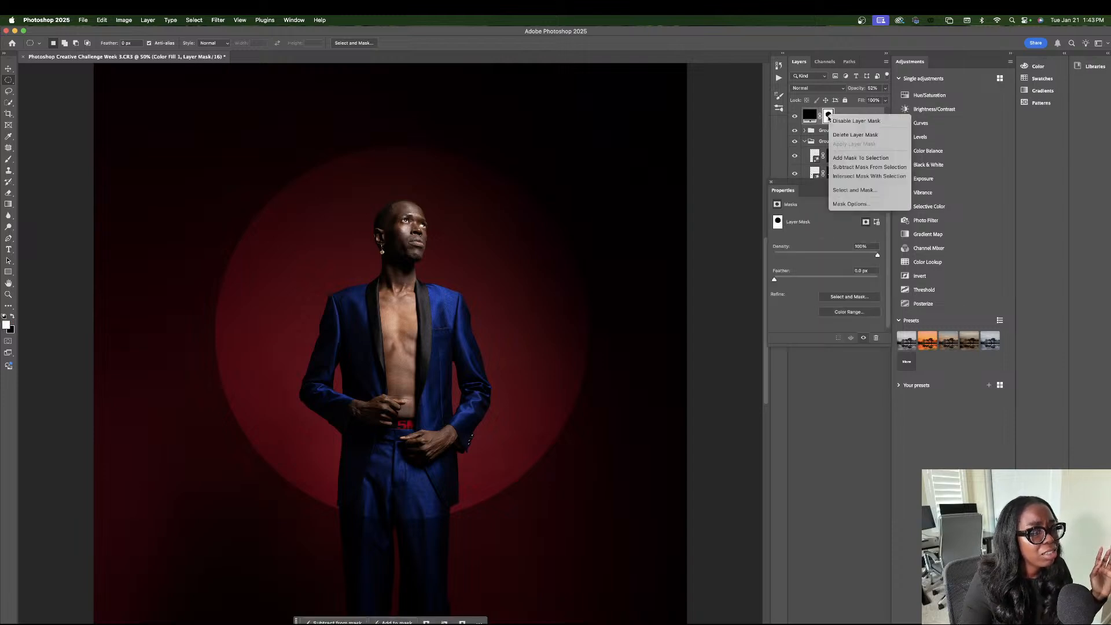
pyautogui.click(771, 181)
pyautogui.click(770, 182)
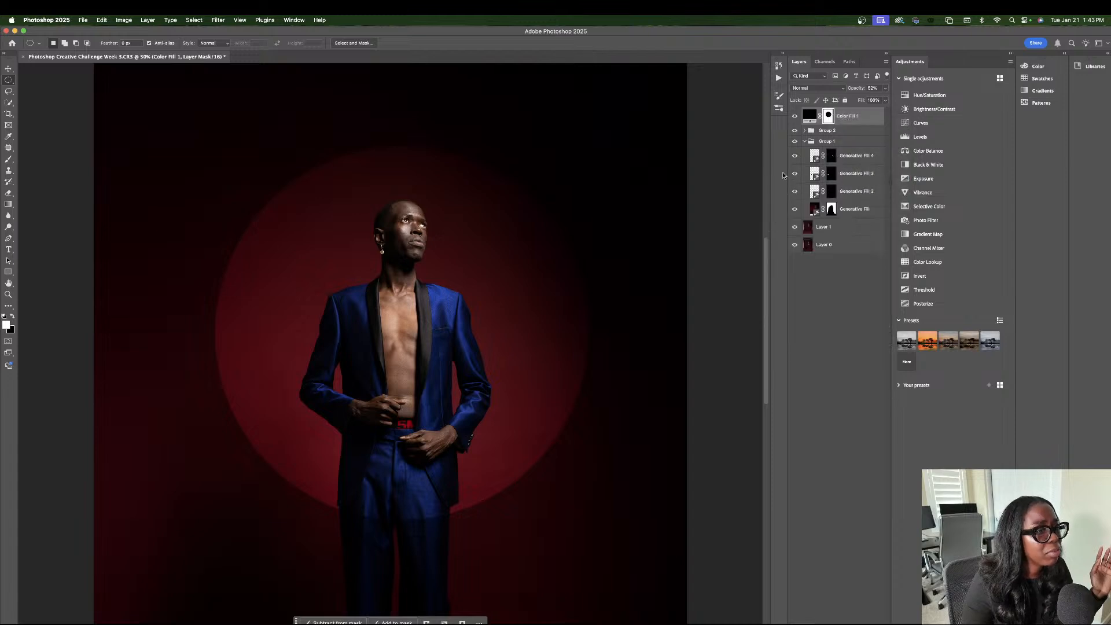
# Soften the circle's edge by applying a Gaussian Blur with a radius of about 40.2 pixels to the Color Fill 1 mask.
pyautogui.click(217, 20)
pyautogui.moveTo(249, 121)
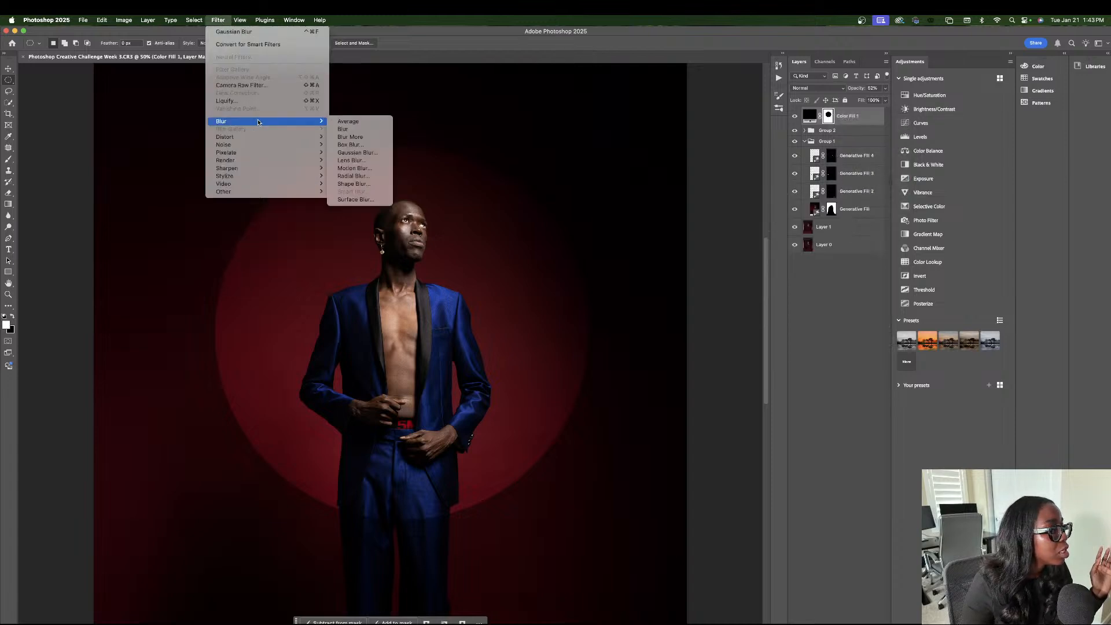
pyautogui.click(355, 152)
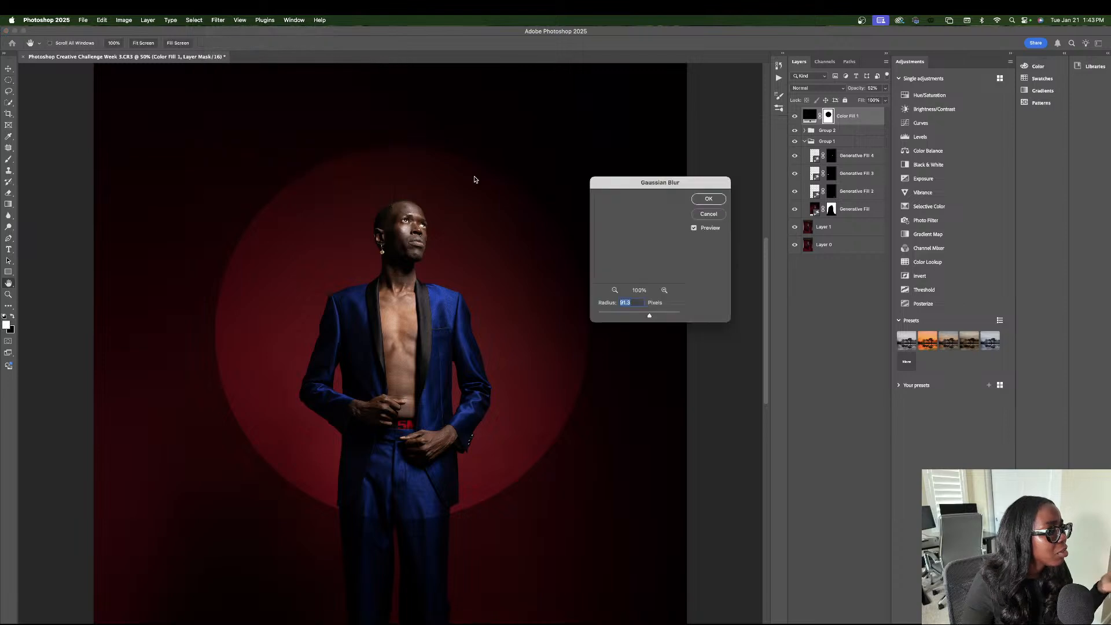
pyautogui.moveTo(642, 182); pyautogui.dragTo(785, 194)
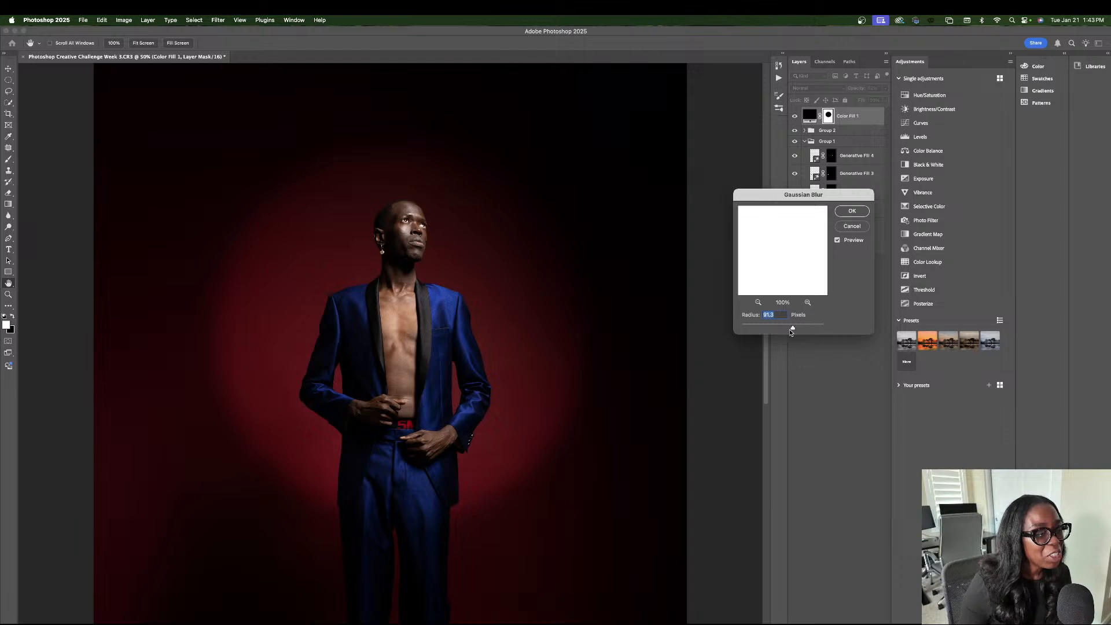
pyautogui.moveTo(792, 328); pyautogui.dragTo(741, 328)
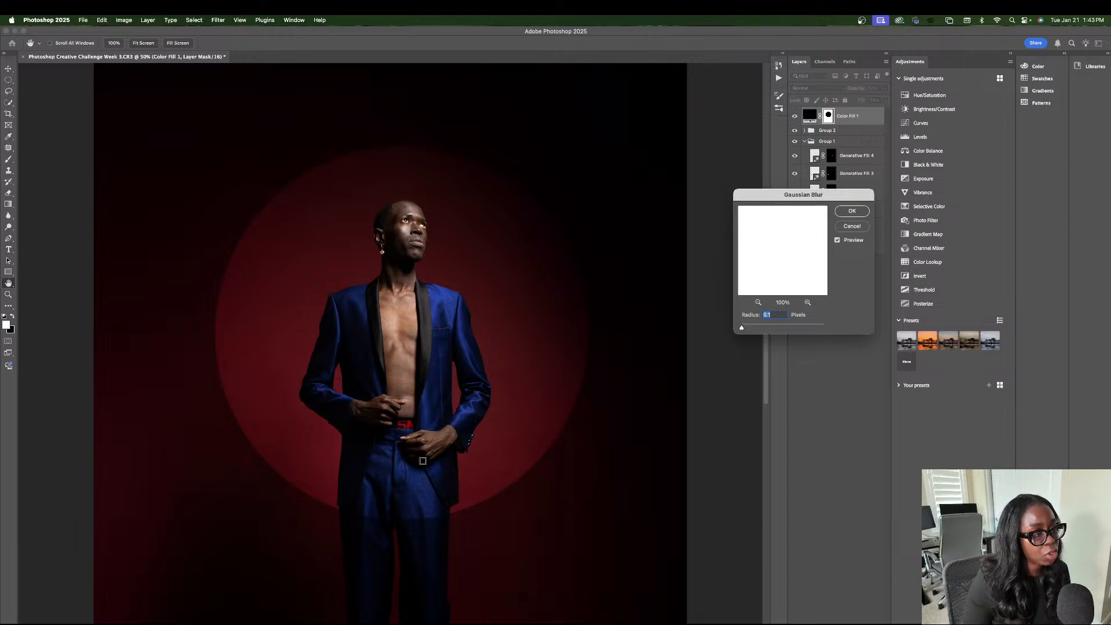
pyautogui.moveTo(763, 327); pyautogui.dragTo(813, 329)
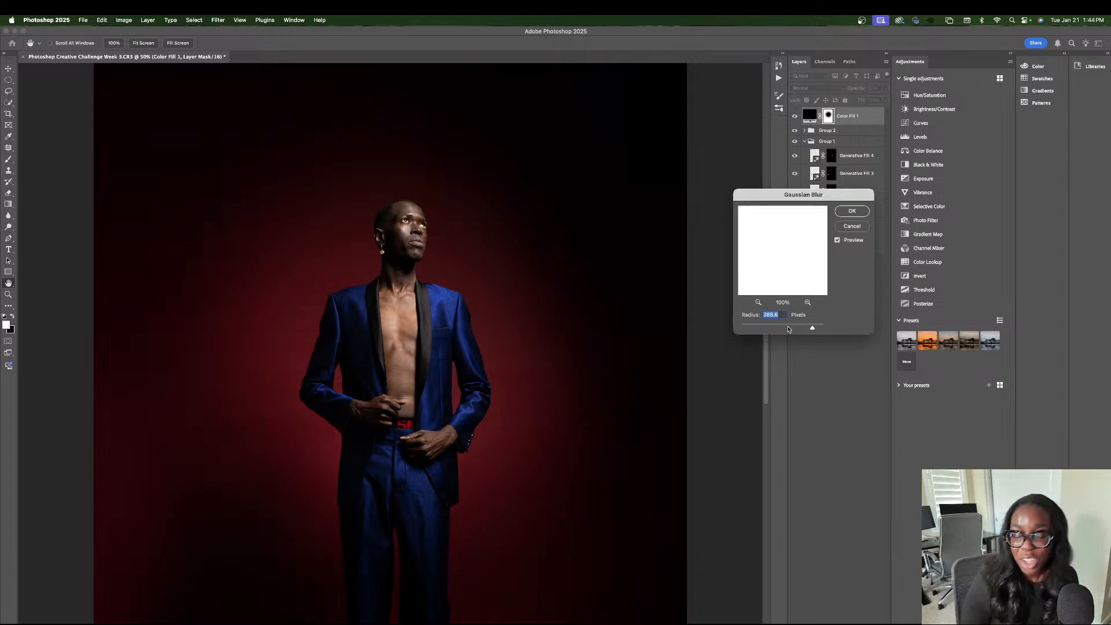
pyautogui.click(779, 328)
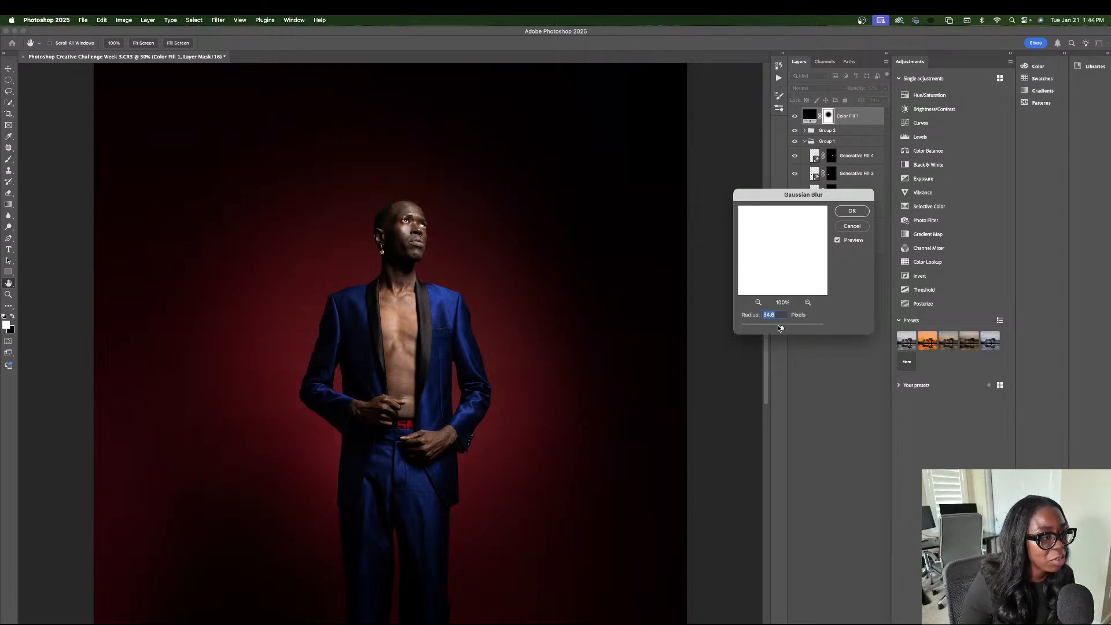
pyautogui.moveTo(780, 328); pyautogui.dragTo(784, 328)
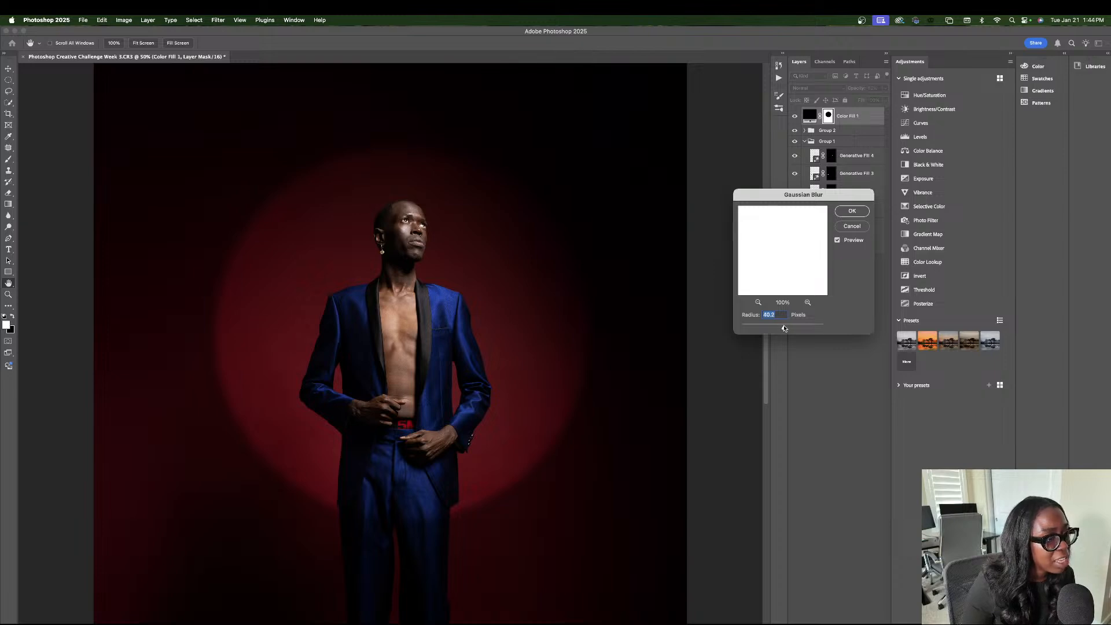
pyautogui.click(852, 211)
pyautogui.press('m')
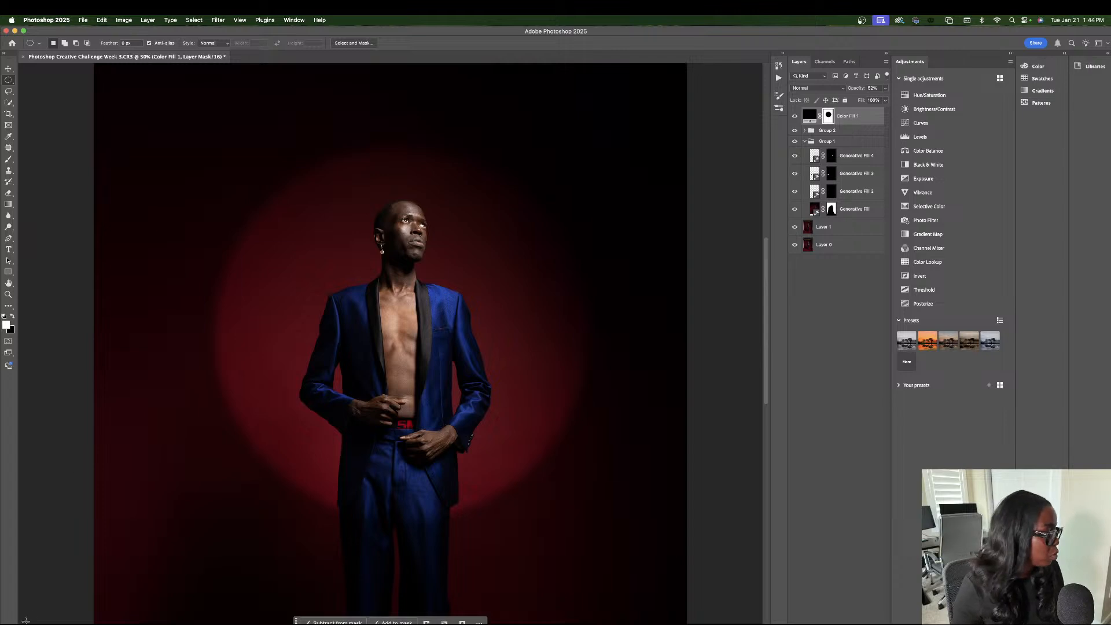
# Compare the whole portrait with the Color Fill 1 layer hidden and shown.
pyautogui.moveTo(42, 619)
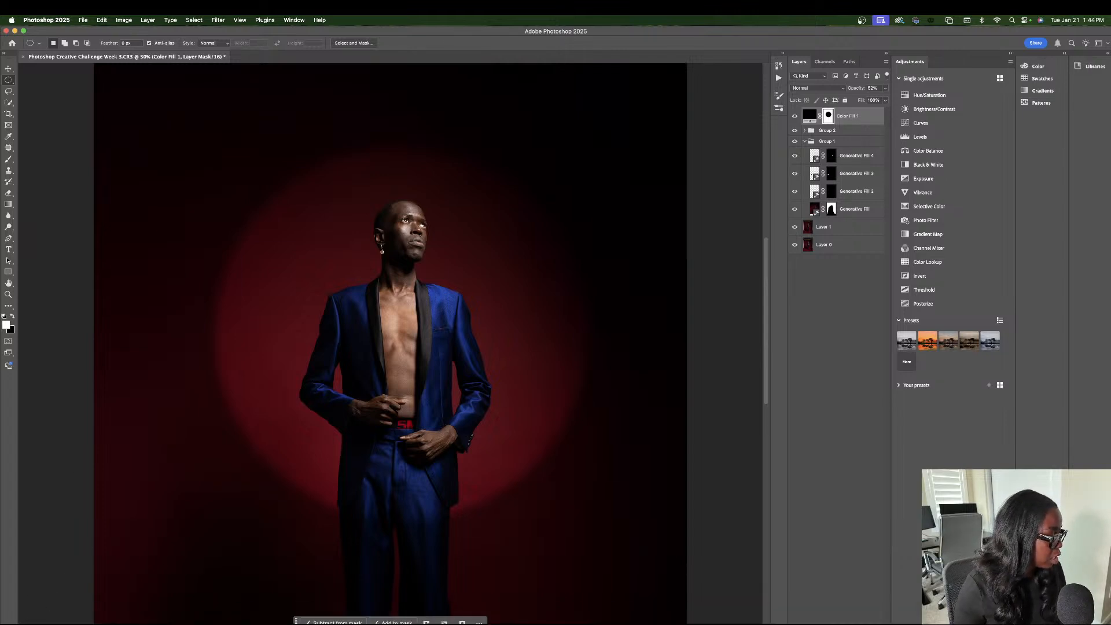
pyautogui.press('super+minus')
pyautogui.press('super+minus')
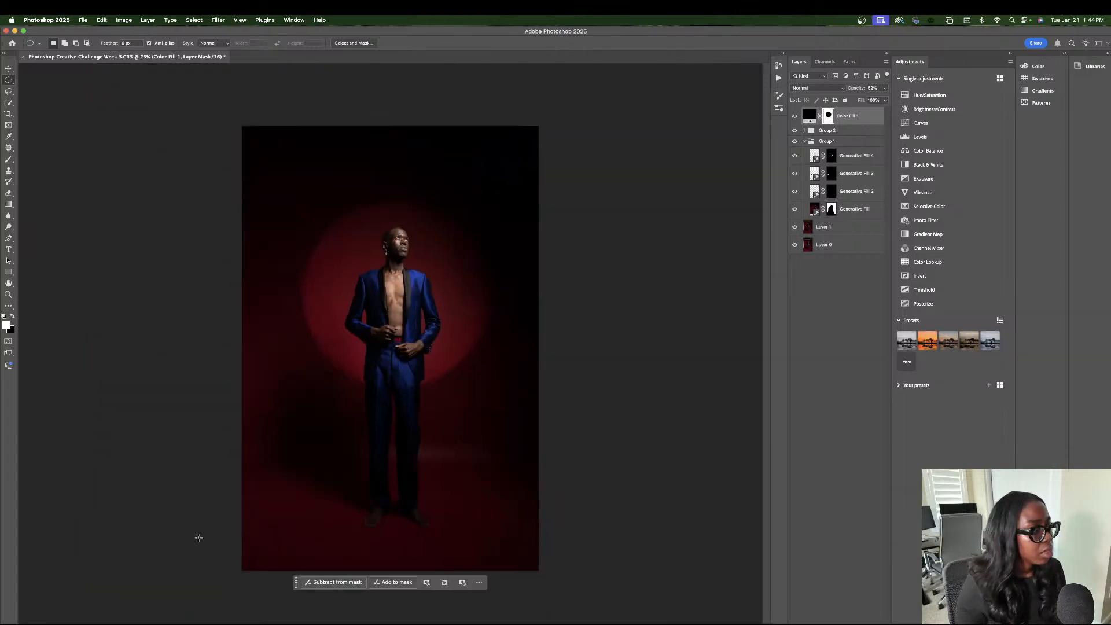
pyautogui.click(794, 116)
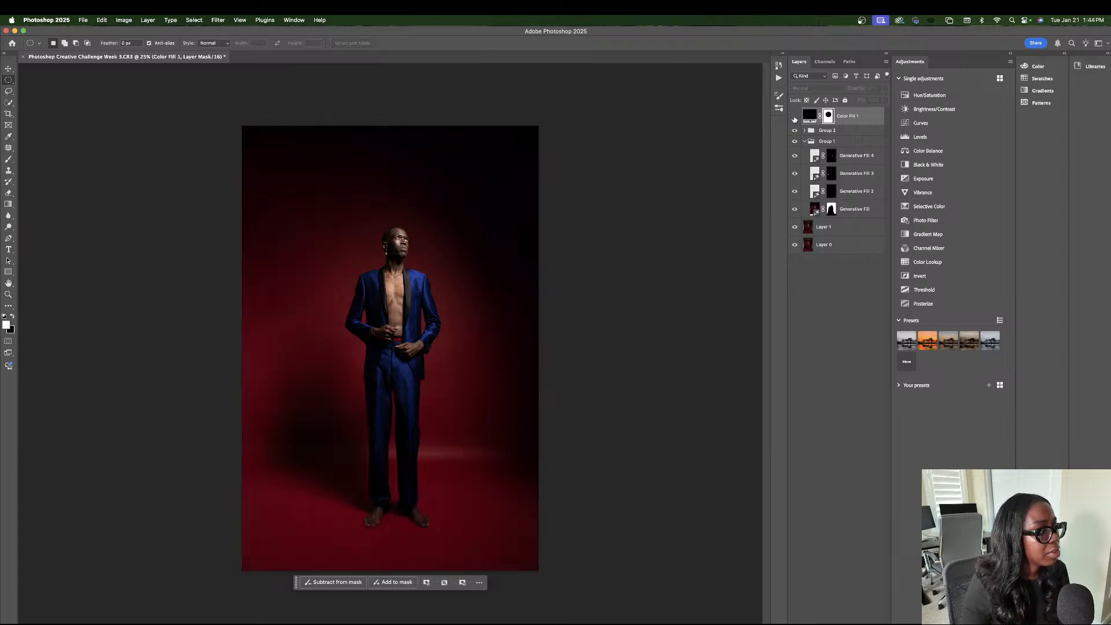
pyautogui.click(794, 117)
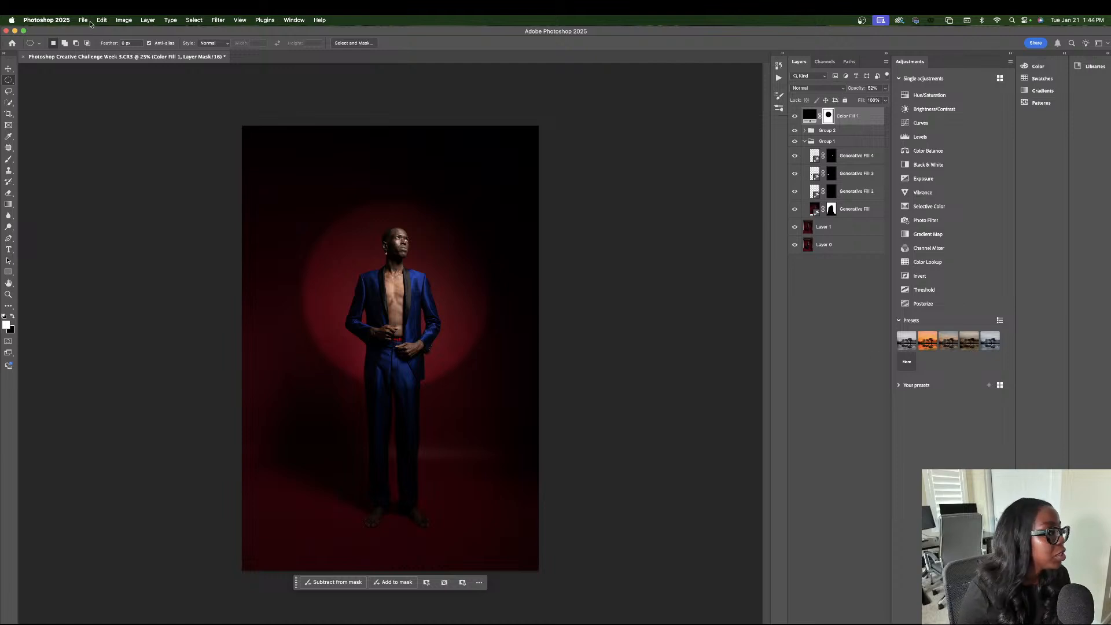
# Apply another Gaussian Blur to the Color Fill 1 mask with a radius of about 53.1 pixels.
pyautogui.click(217, 19)
pyautogui.moveTo(301, 121)
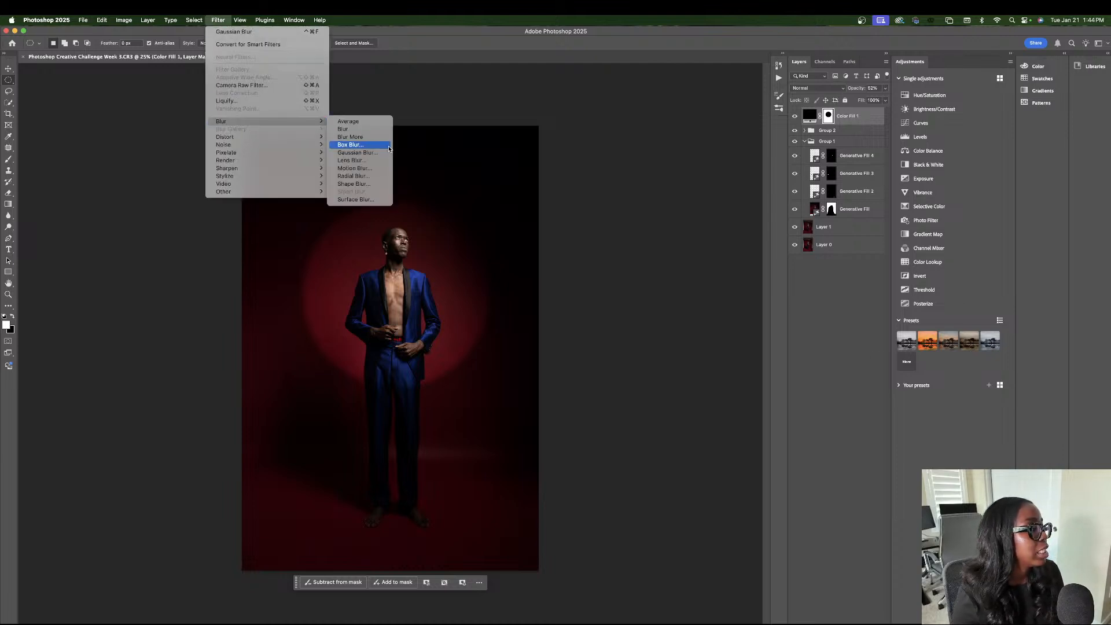
pyautogui.click(383, 153)
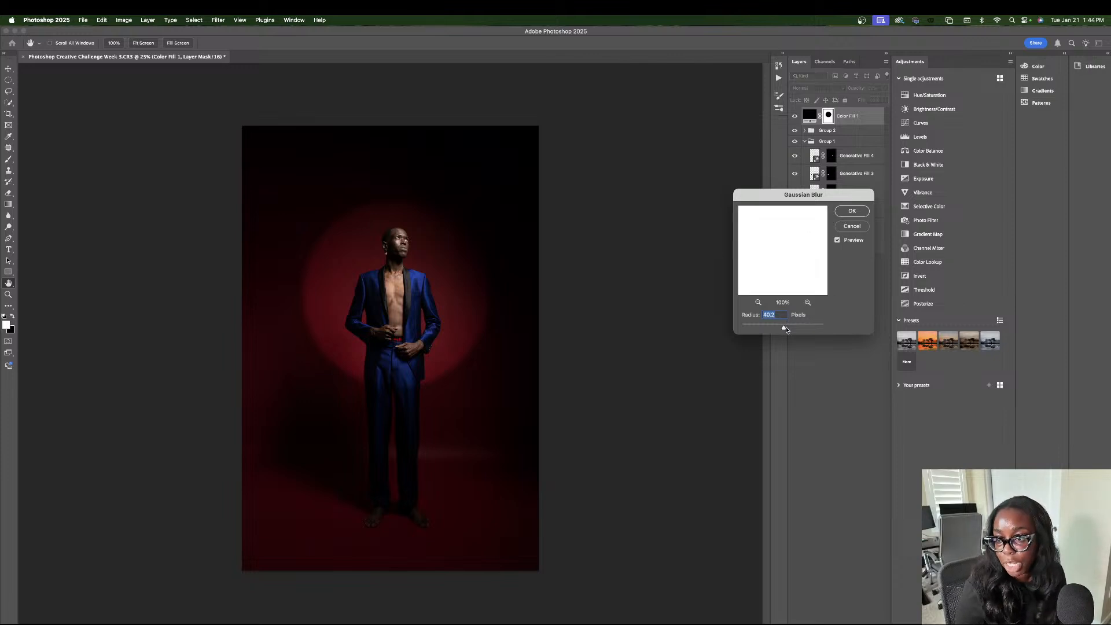
pyautogui.moveTo(786, 329); pyautogui.dragTo(787, 330)
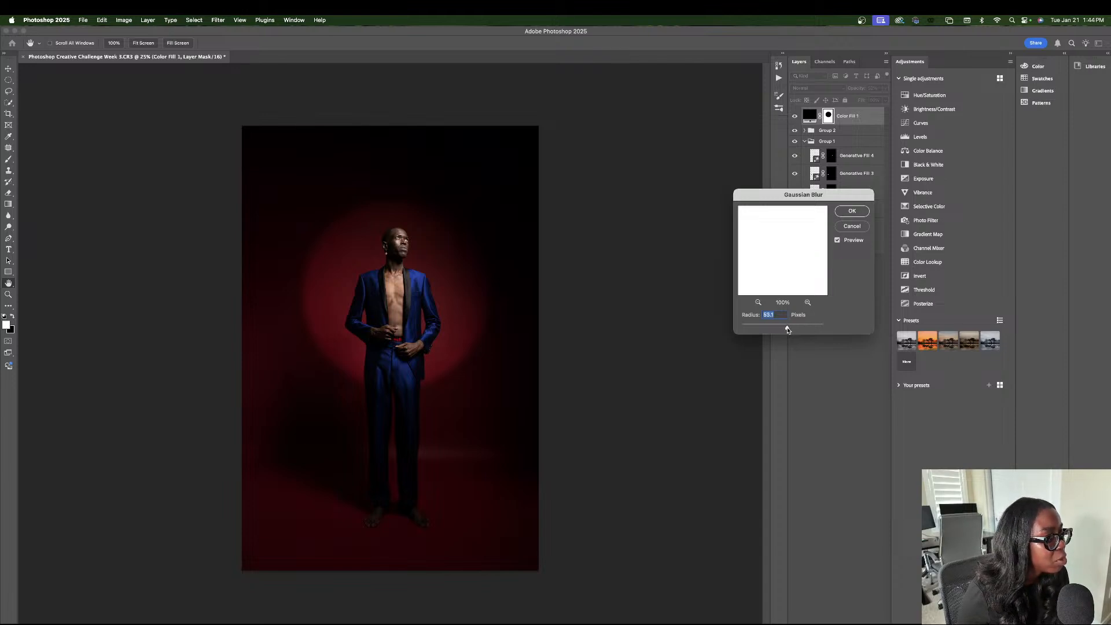
pyautogui.click(852, 210)
pyautogui.press('m')
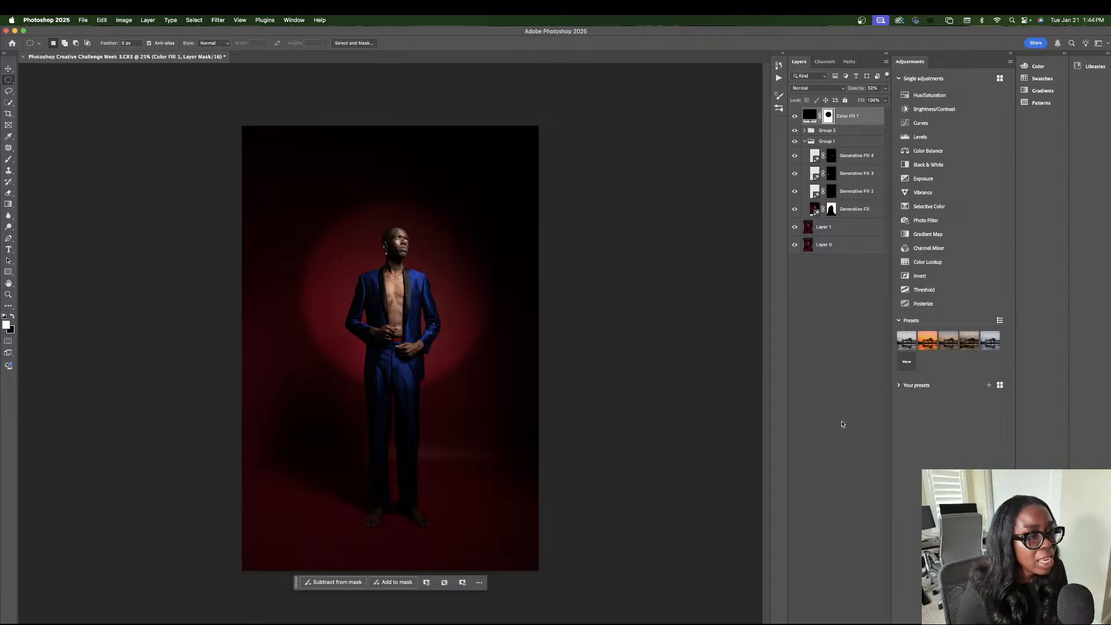
# Add a Selective Color adjustment layer above the Color Fill 1 layer.
pyautogui.click(837, 623)
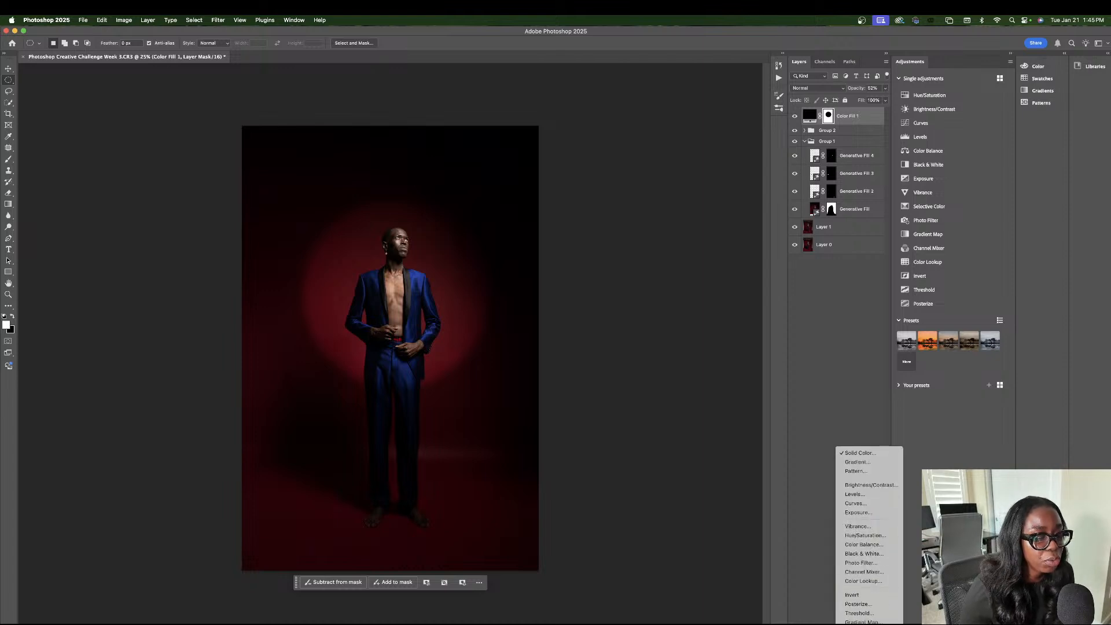
pyautogui.click(857, 620)
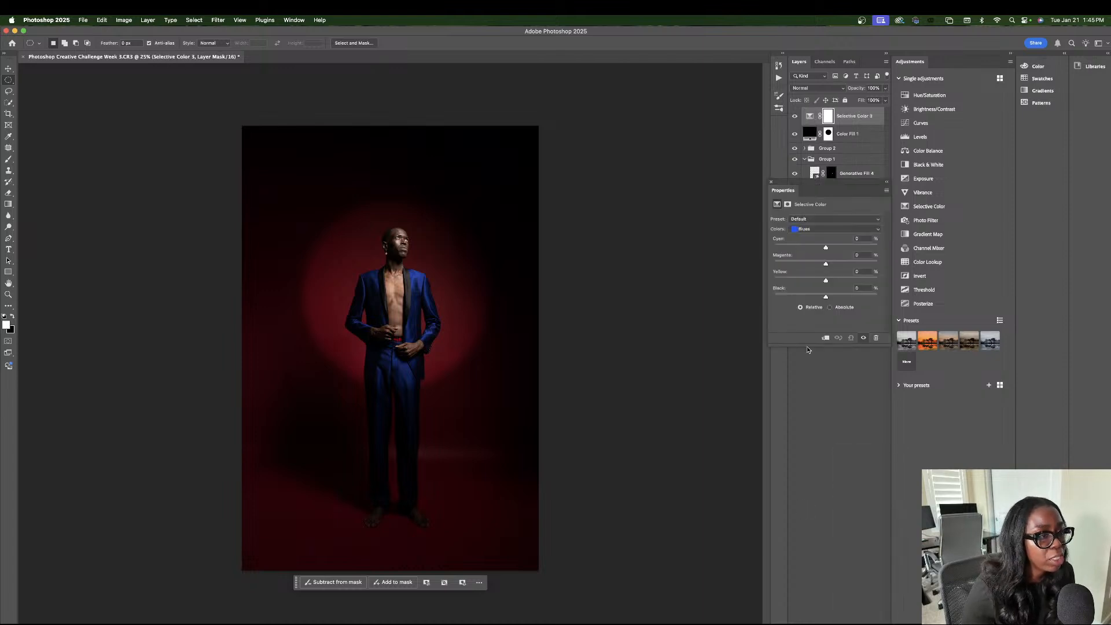
# Target the Blacks range in the Selective Color 3 adjustment.
pyautogui.click(816, 229)
pyautogui.click(819, 255)
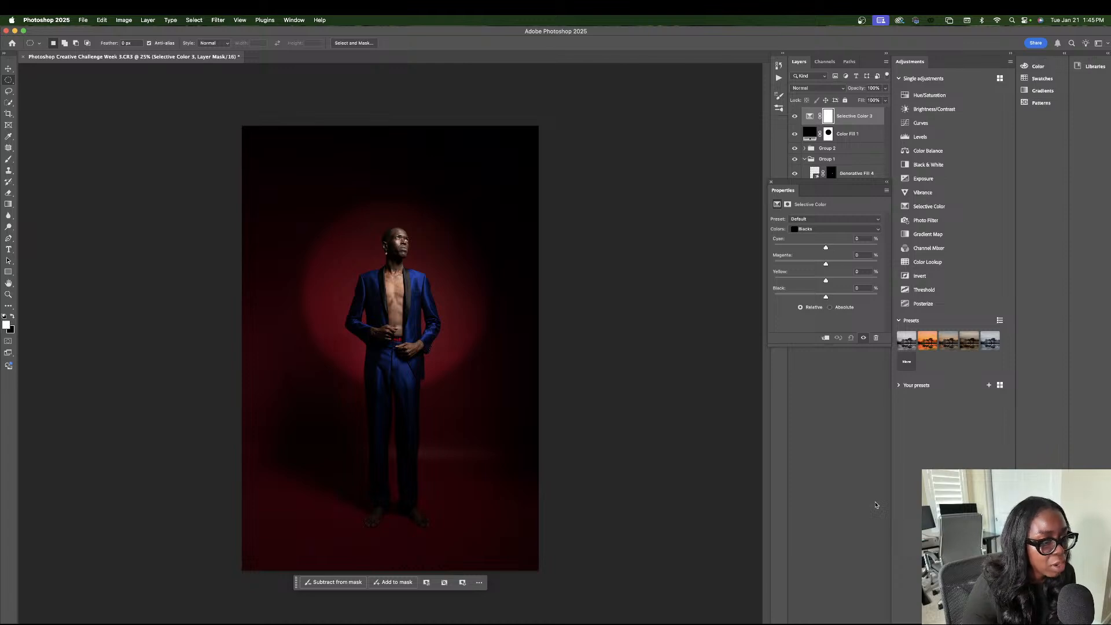
pyautogui.click(837, 621)
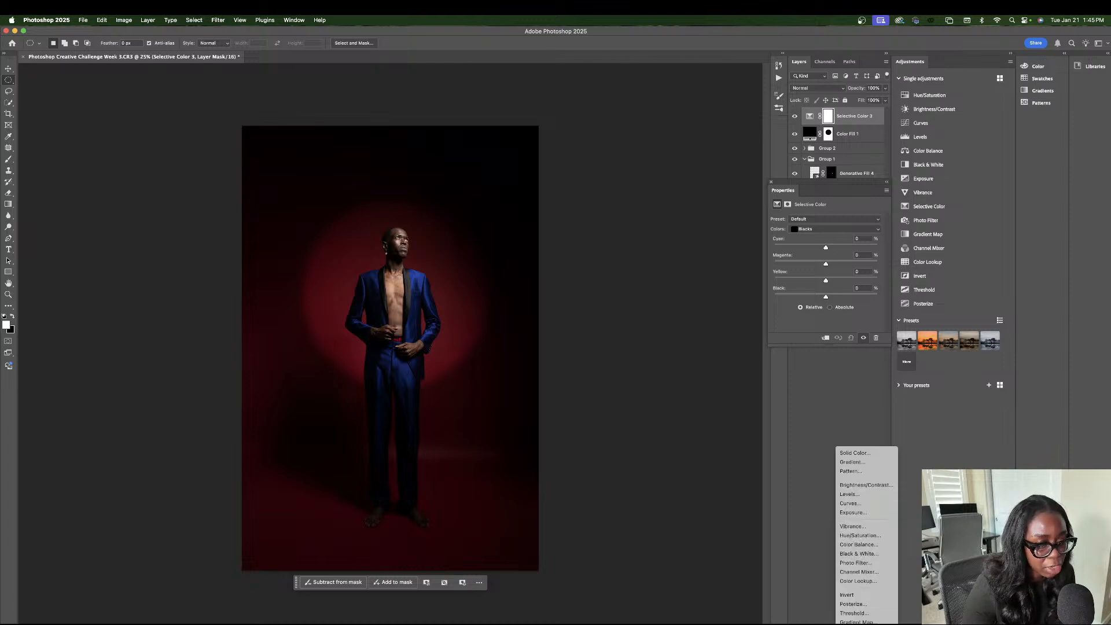
pyautogui.click(858, 624)
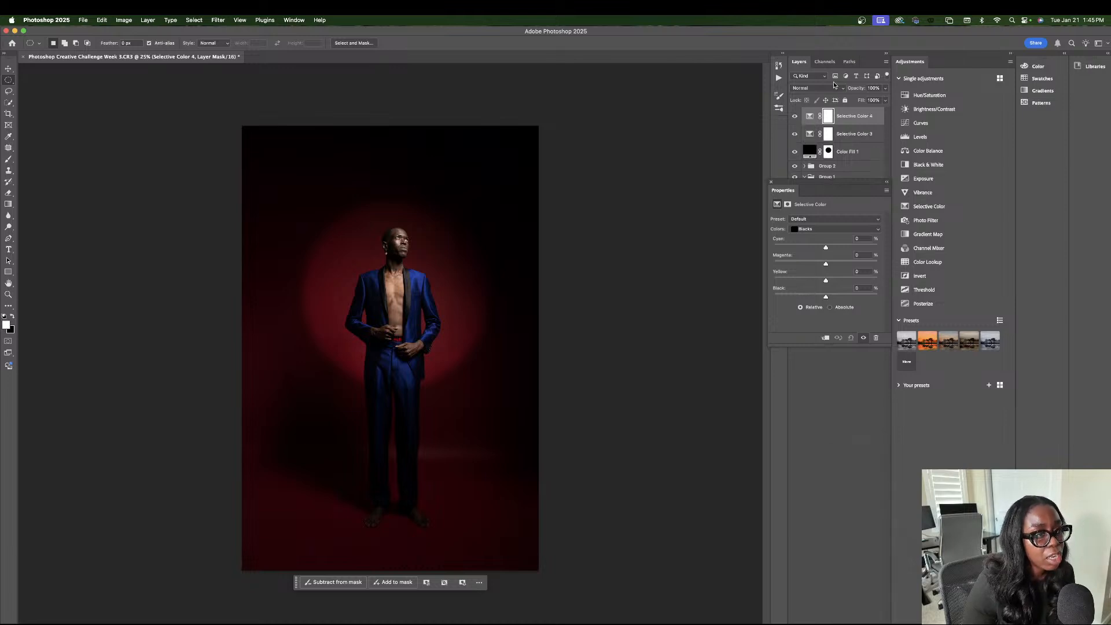
pyautogui.moveTo(850, 117); pyautogui.dragTo(880, 621)
# Set the Selective Color 3 Blacks to cyan +3, magenta about +8, yellow about -5 and black +6, and compare with the layer hidden.
pyautogui.moveTo(824, 246); pyautogui.dragTo(830, 264)
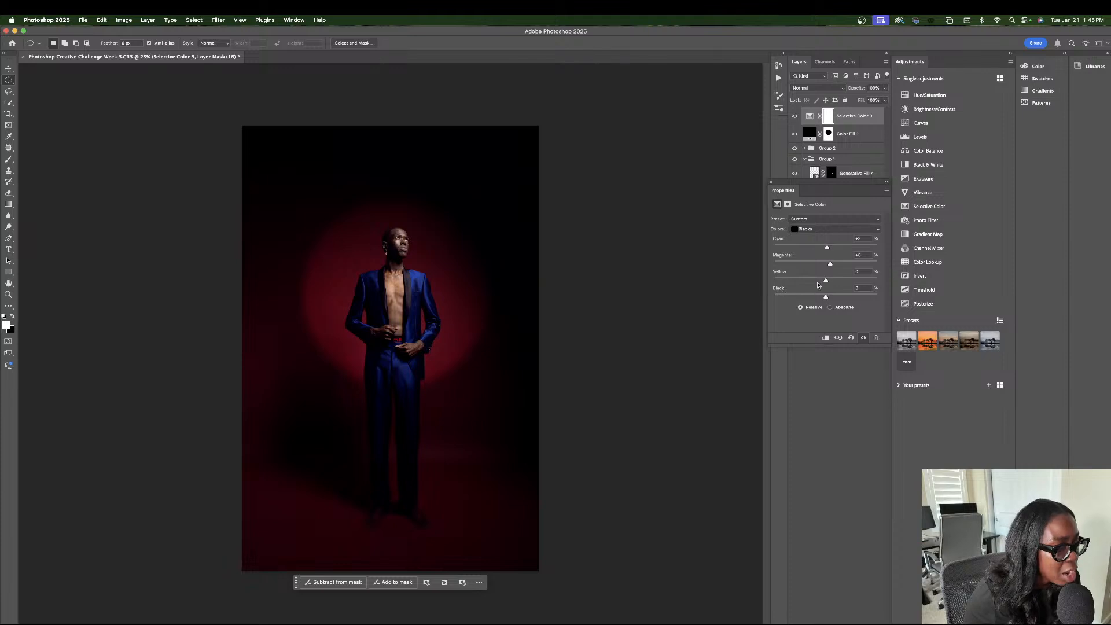
pyautogui.moveTo(826, 281); pyautogui.dragTo(829, 300)
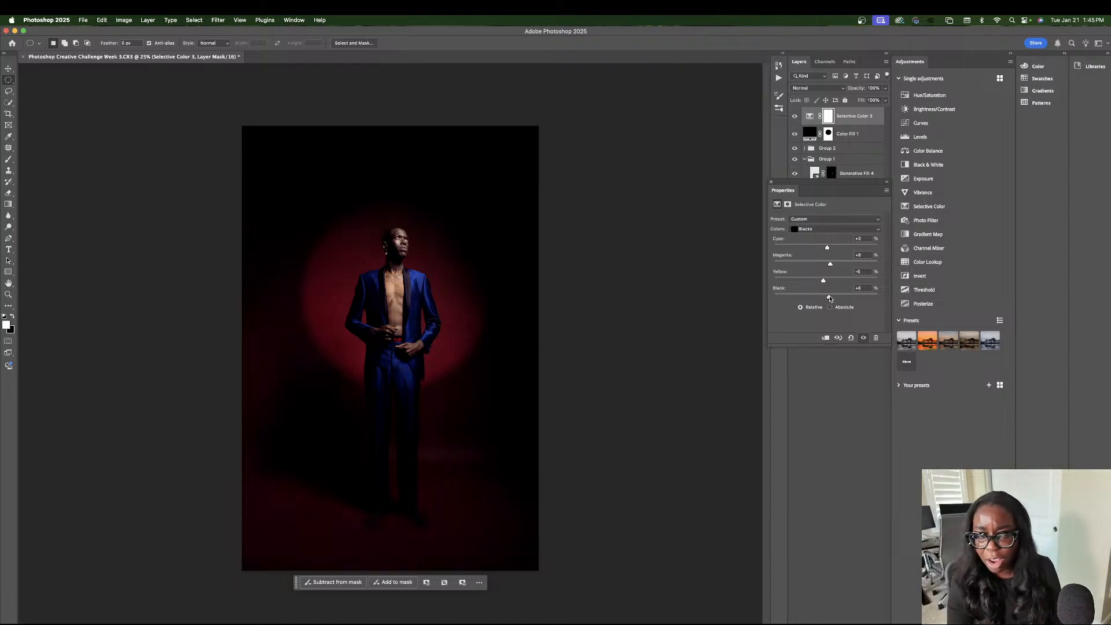
pyautogui.click(770, 183)
pyautogui.click(794, 117)
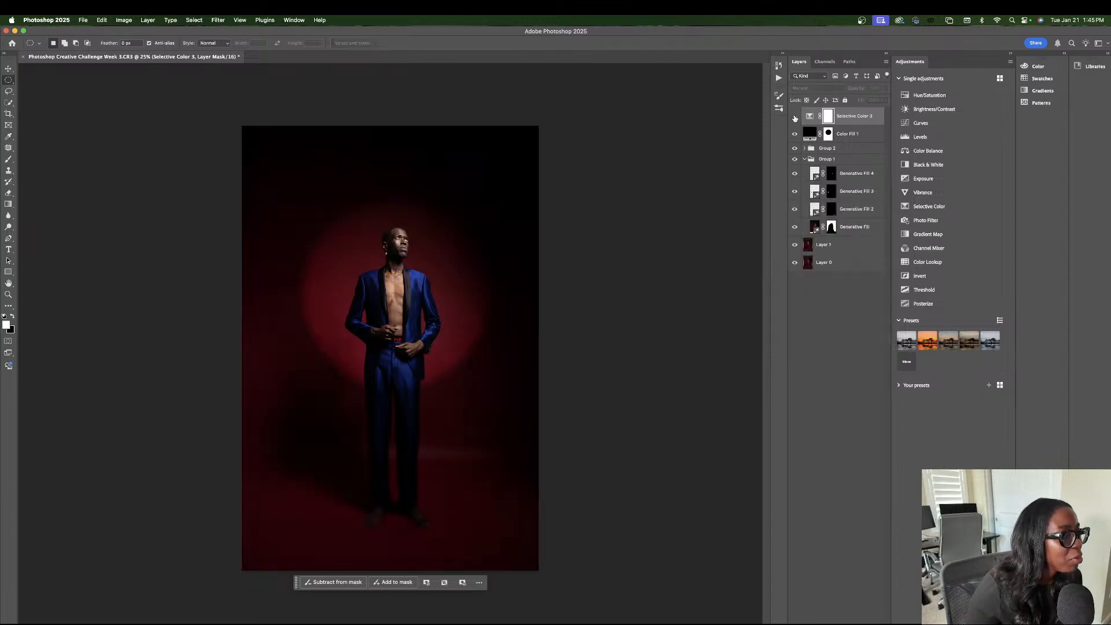
pyautogui.click(794, 117)
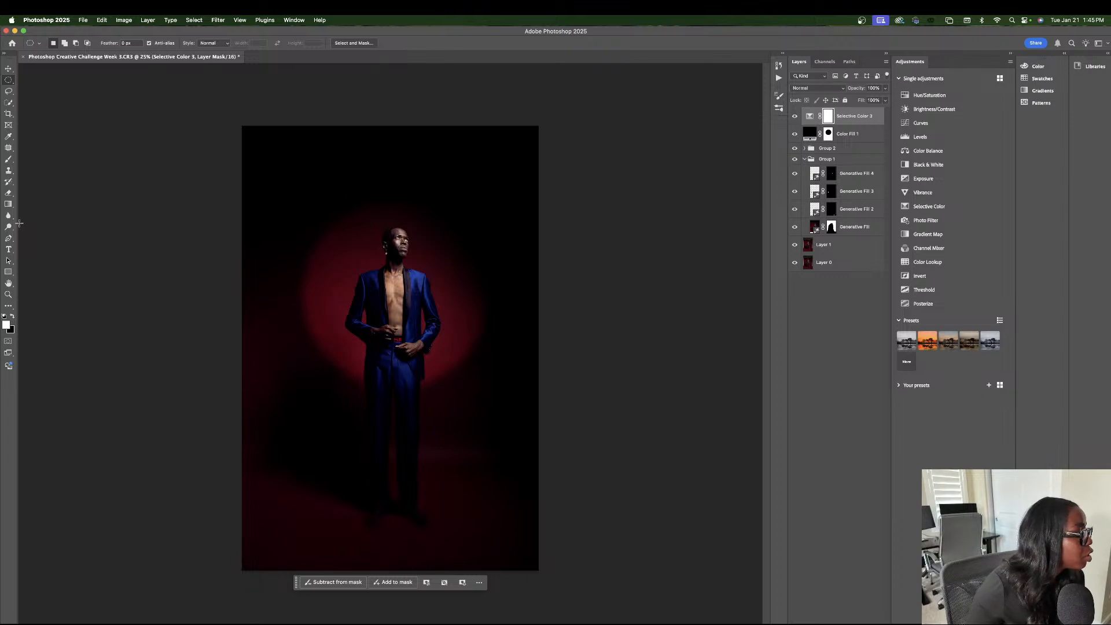
# Erase the Selective Color 3 mask over the man's face and bare chest with a soft round eraser of 71 px.
pyautogui.click(9, 194)
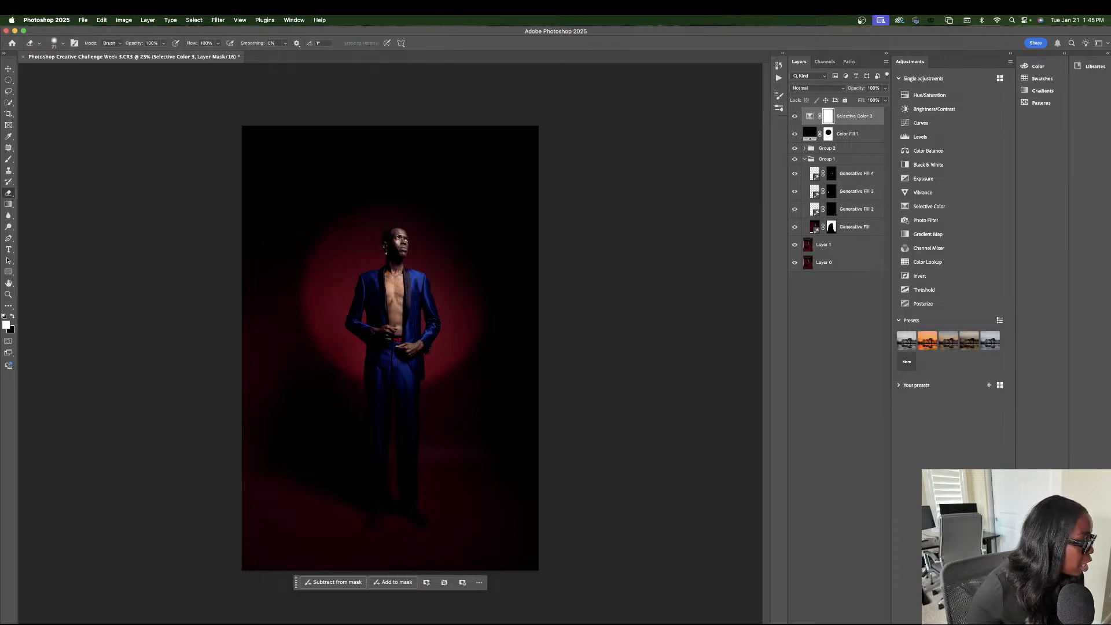
pyautogui.press('super+equal')
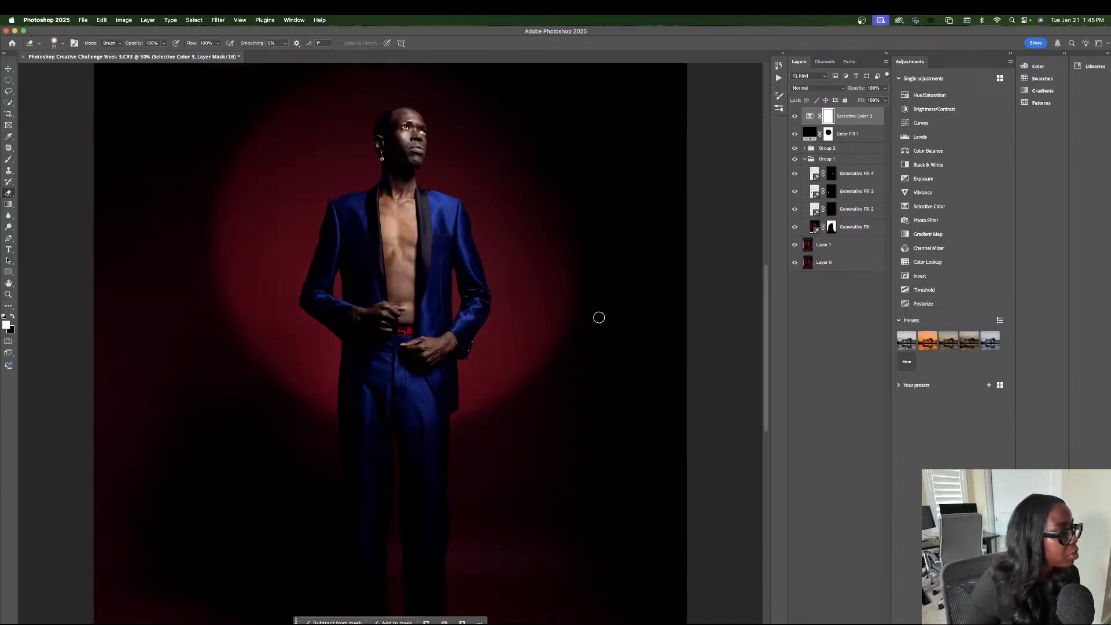
pyautogui.scroll(1, 401, 169)
pyautogui.scroll(8, 401, 169)
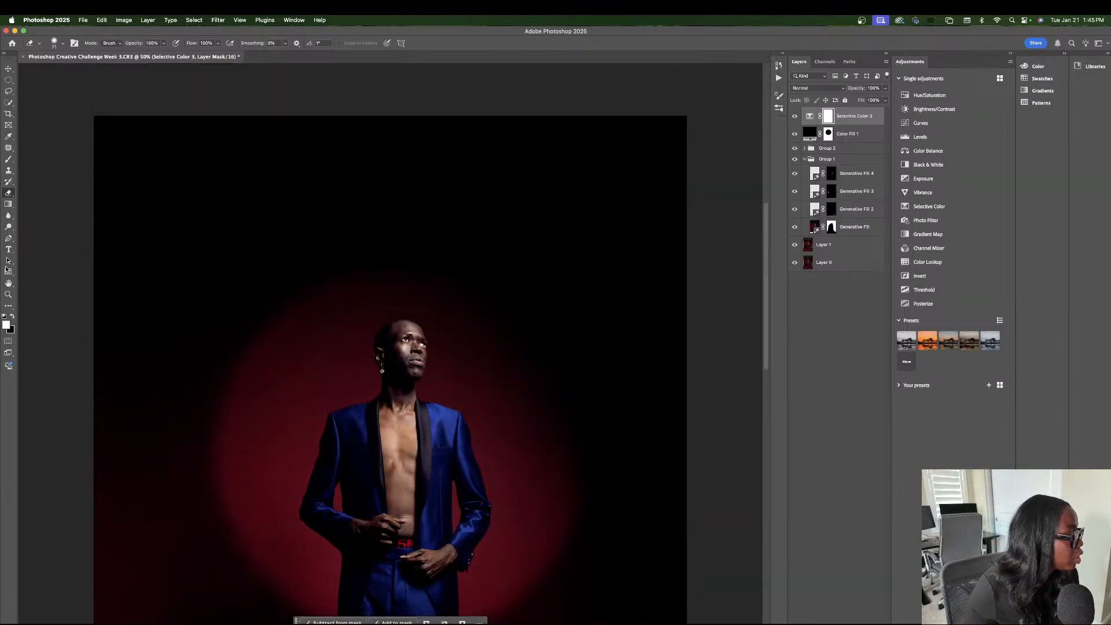
pyautogui.click(58, 44)
pyautogui.moveTo(69, 70); pyautogui.dragTo(74, 70)
pyautogui.click(829, 116)
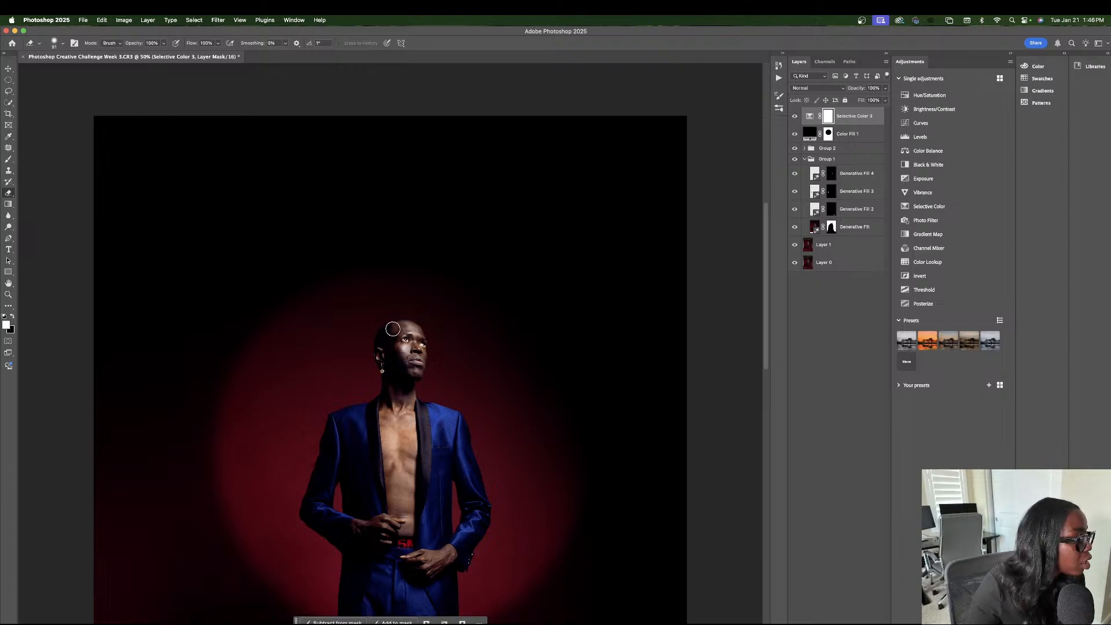
pyautogui.press('x')
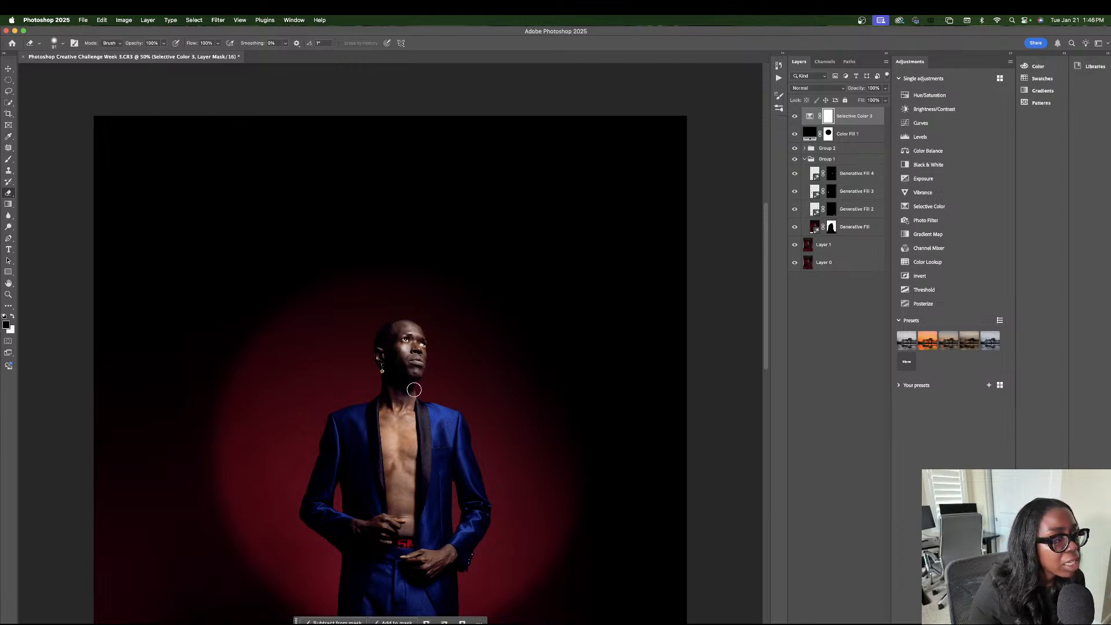
pyautogui.click(12, 316)
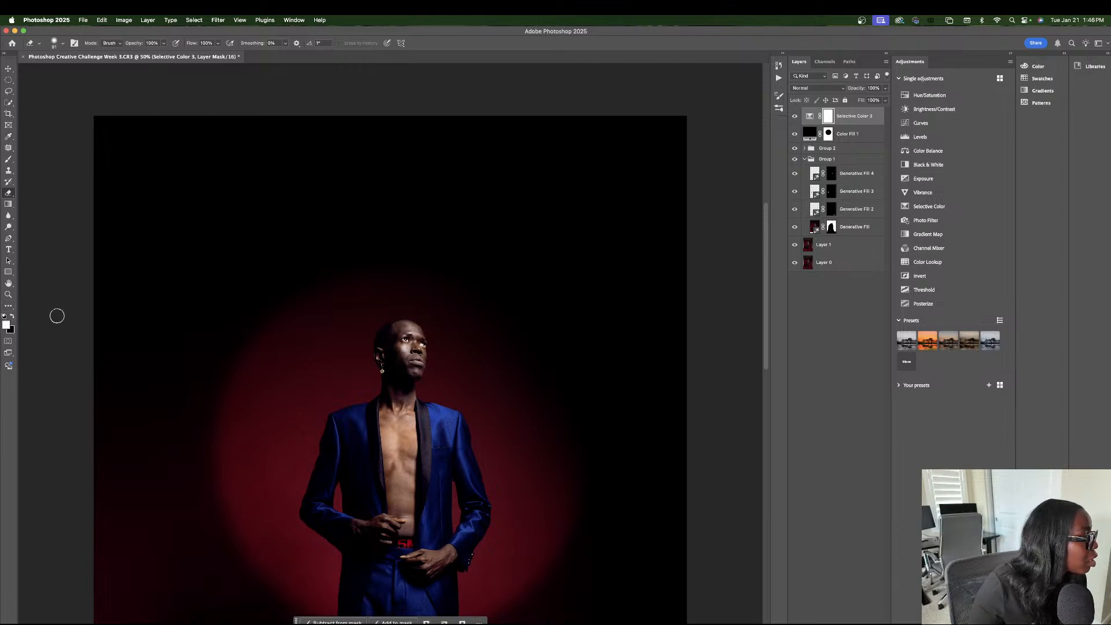
pyautogui.moveTo(404, 339); pyautogui.dragTo(407, 356)
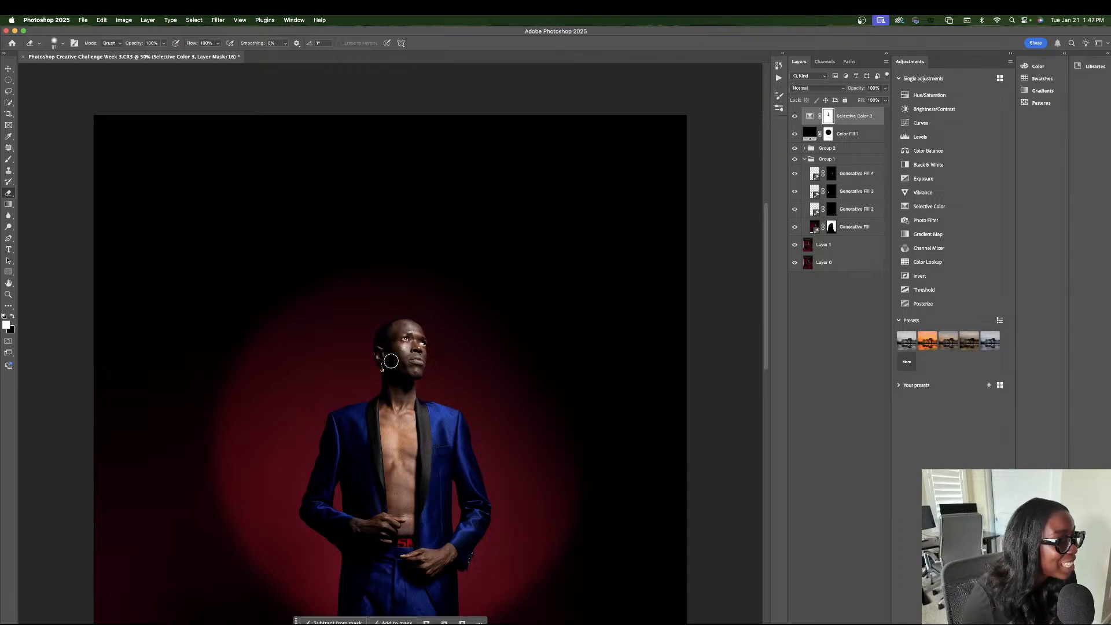
# Reduce the eraser size to 57 px and erase the Selective Color 3 mask around the man's ear.
pyautogui.click(59, 45)
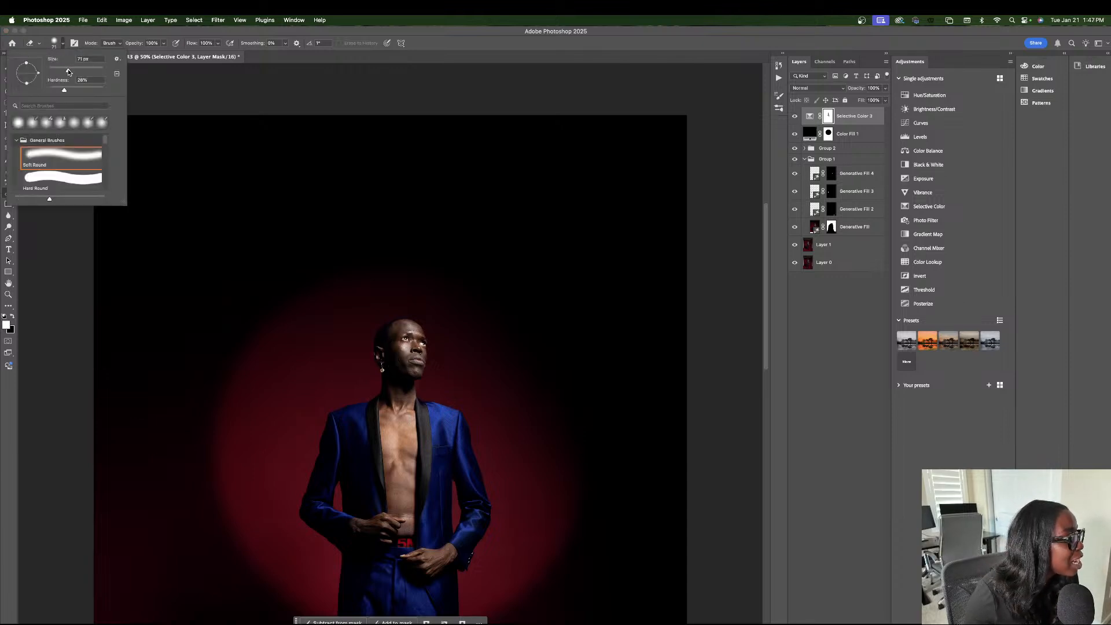
pyautogui.moveTo(68, 71); pyautogui.dragTo(65, 70)
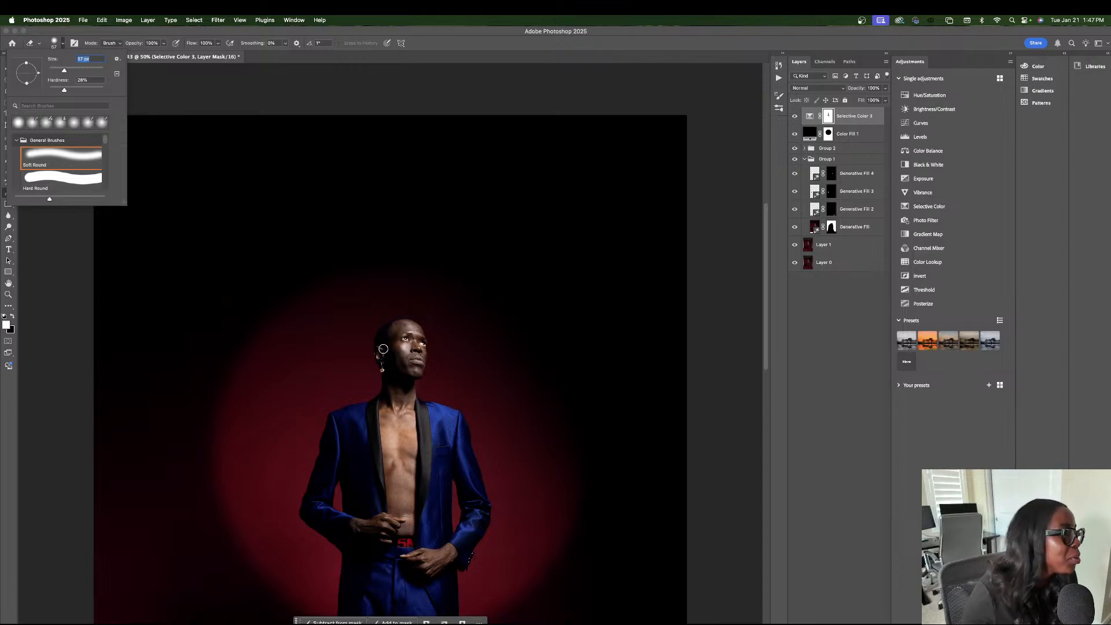
pyautogui.click(380, 352)
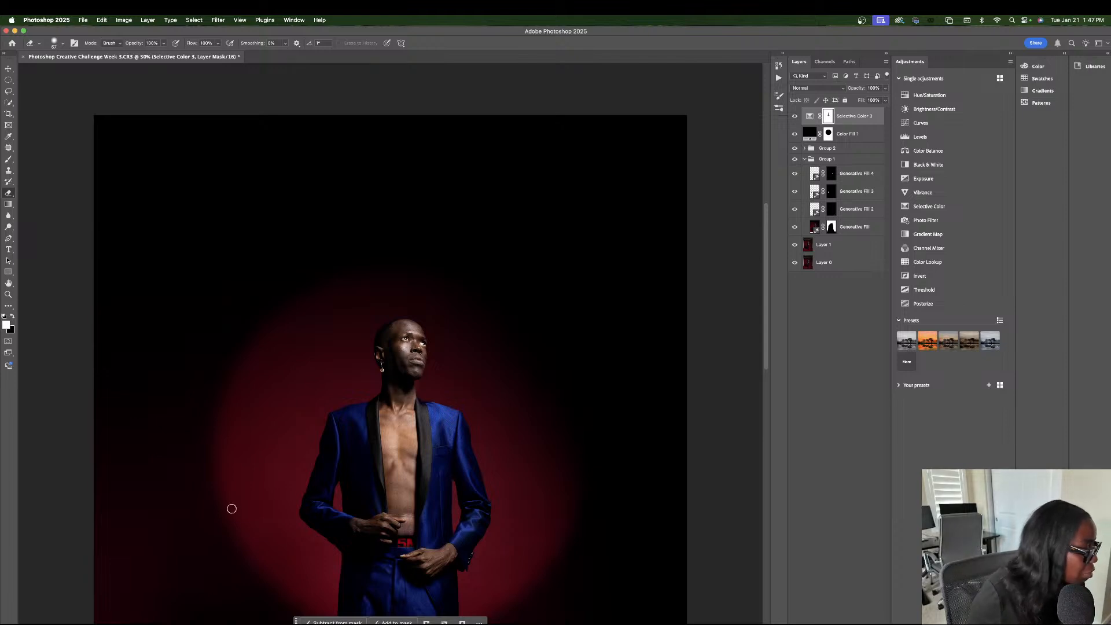
pyautogui.press('super+plus')
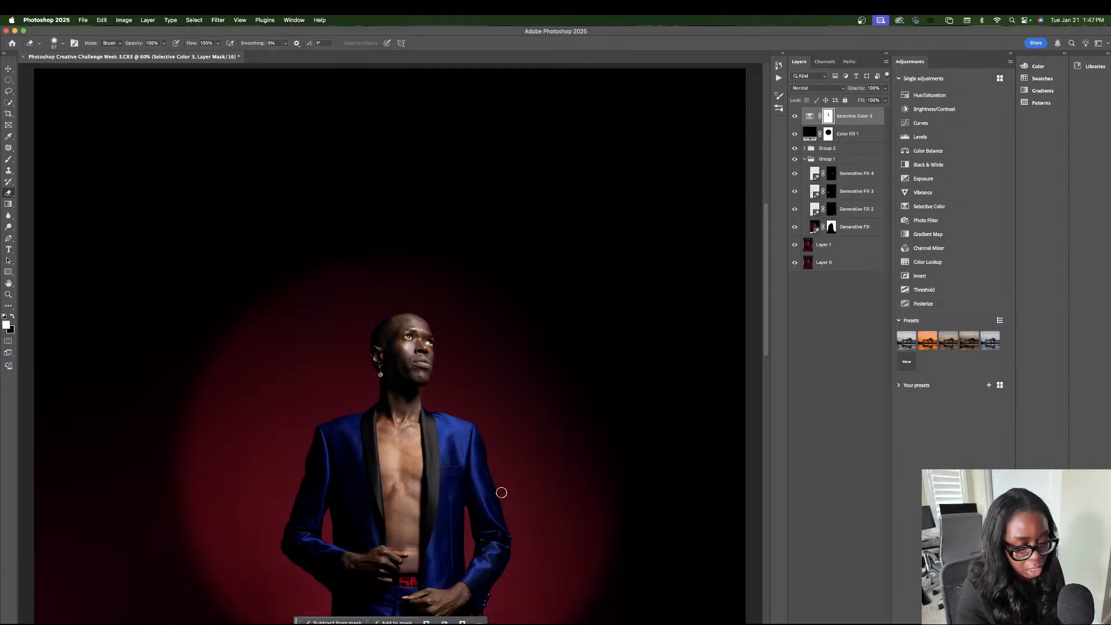
# Hide Selective Color 3, Color Fill 1, Group 2 and Group 1 to view the original portrait, collapsing Group 1.
pyautogui.press('super+minus')
pyautogui.press('super+minus')
pyautogui.press('super+minus')
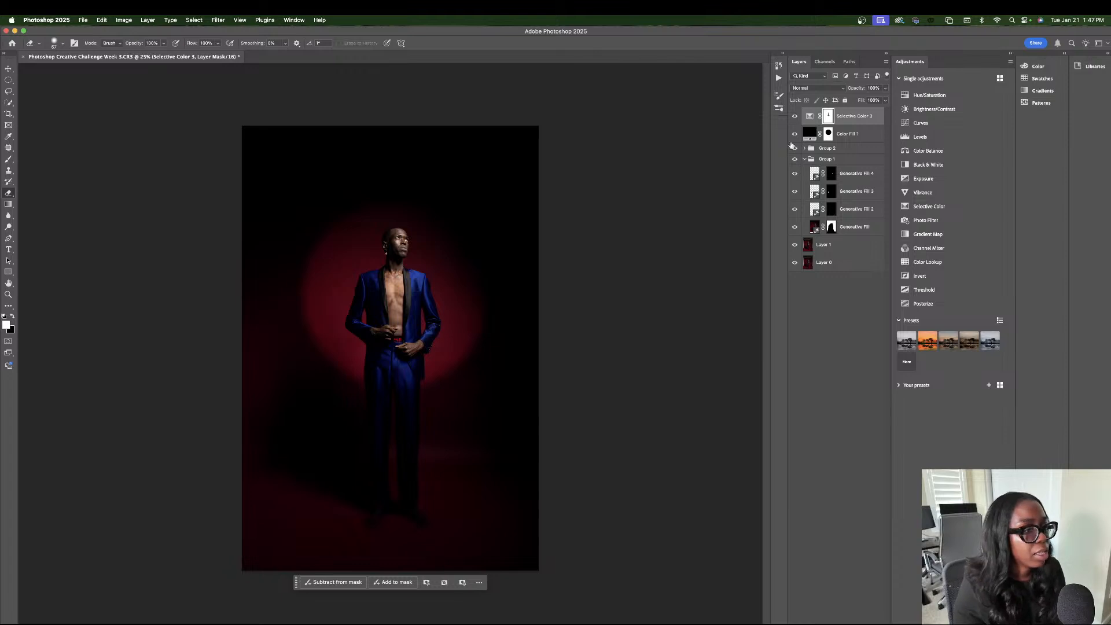
pyautogui.moveTo(795, 115); pyautogui.dragTo(795, 162)
pyautogui.click(794, 160)
pyautogui.click(794, 160)
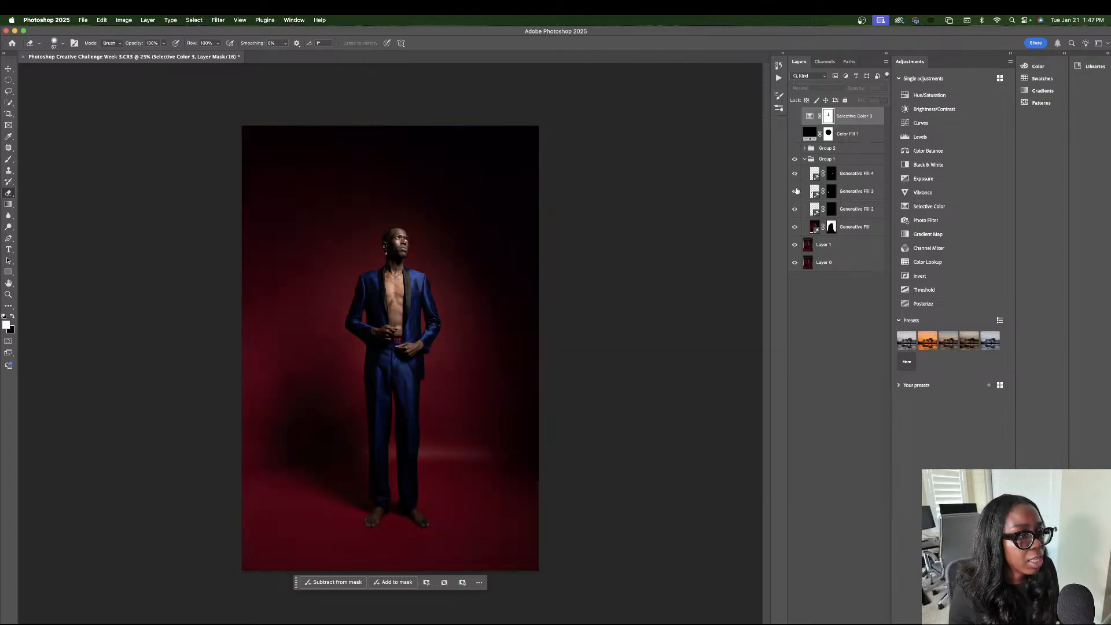
pyautogui.click(804, 159)
pyautogui.click(794, 160)
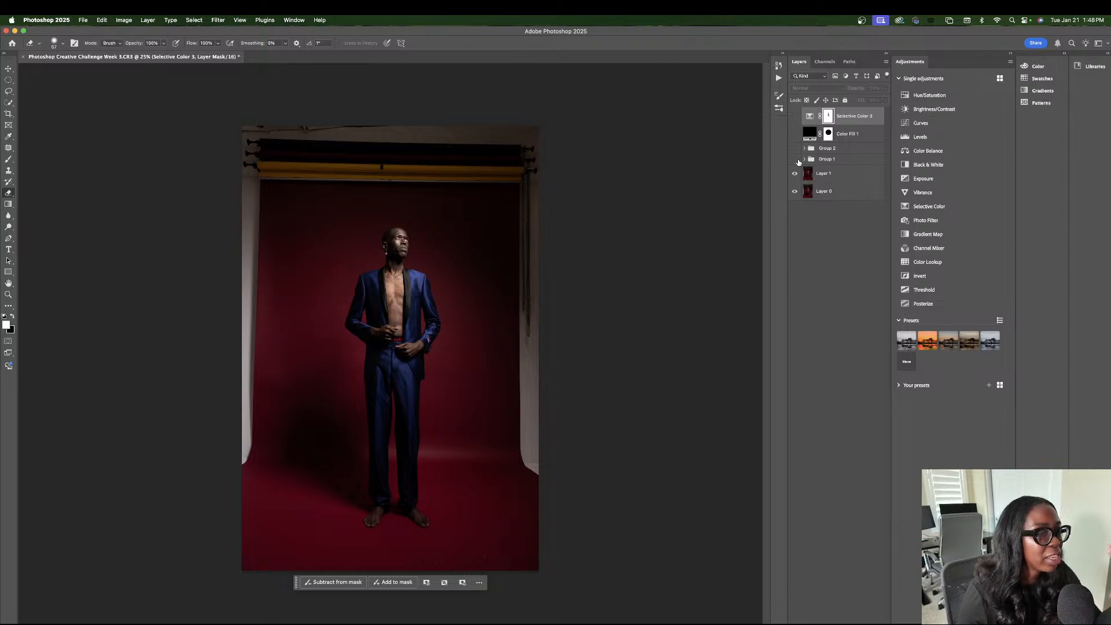
# Show Group 1, Group 2, Color Fill 1 and Selective Color 3 again one by one to review each edit.
pyautogui.click(795, 159)
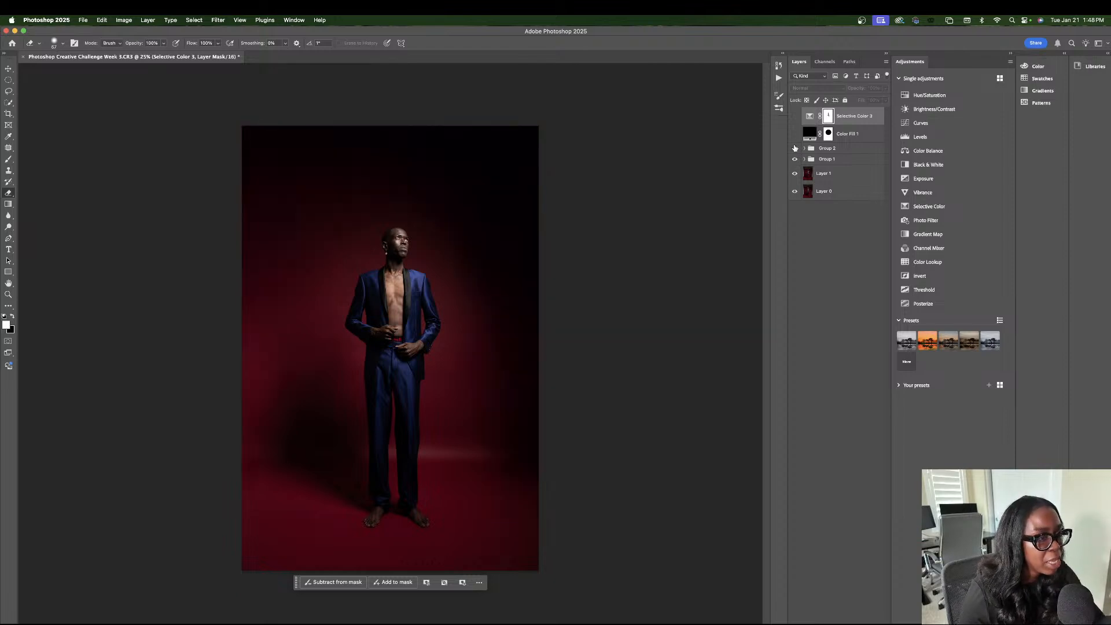
pyautogui.click(795, 148)
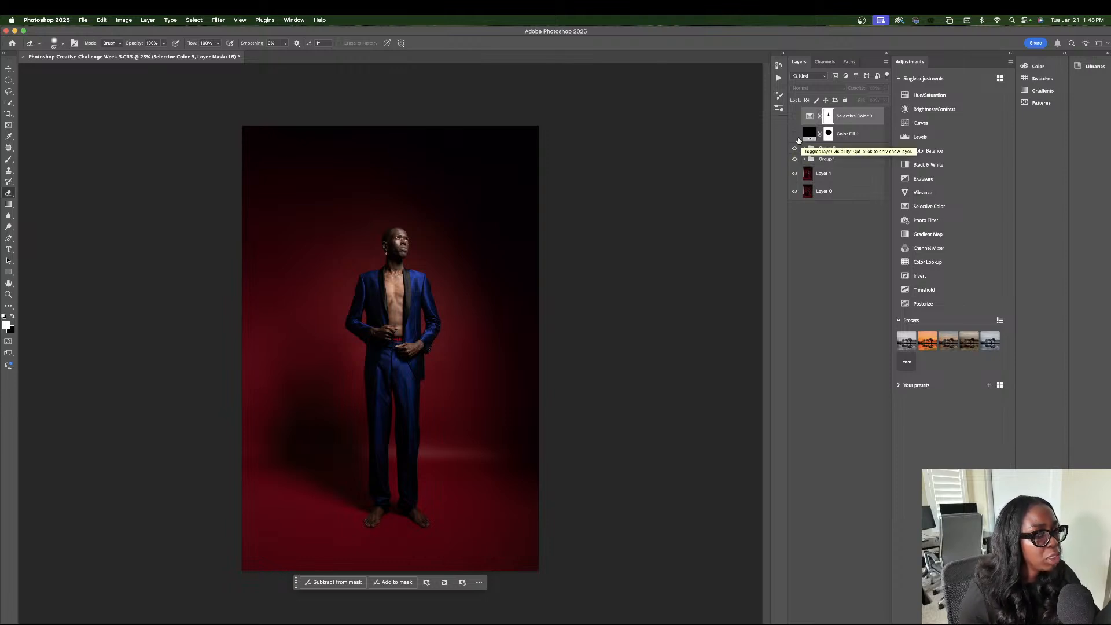
pyautogui.click(794, 135)
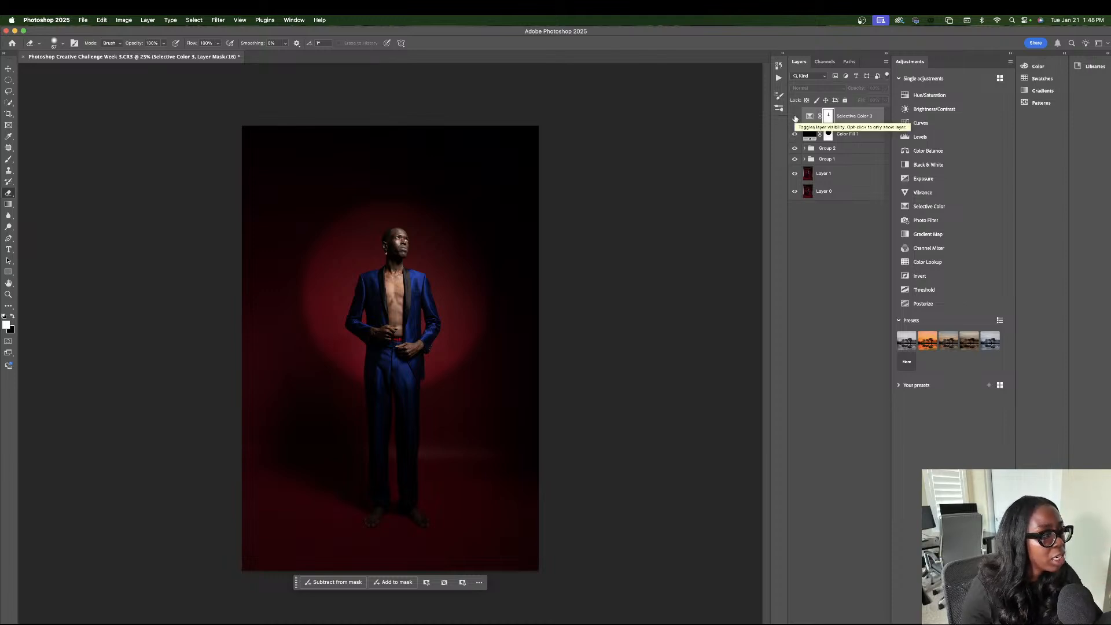
pyautogui.click(795, 118)
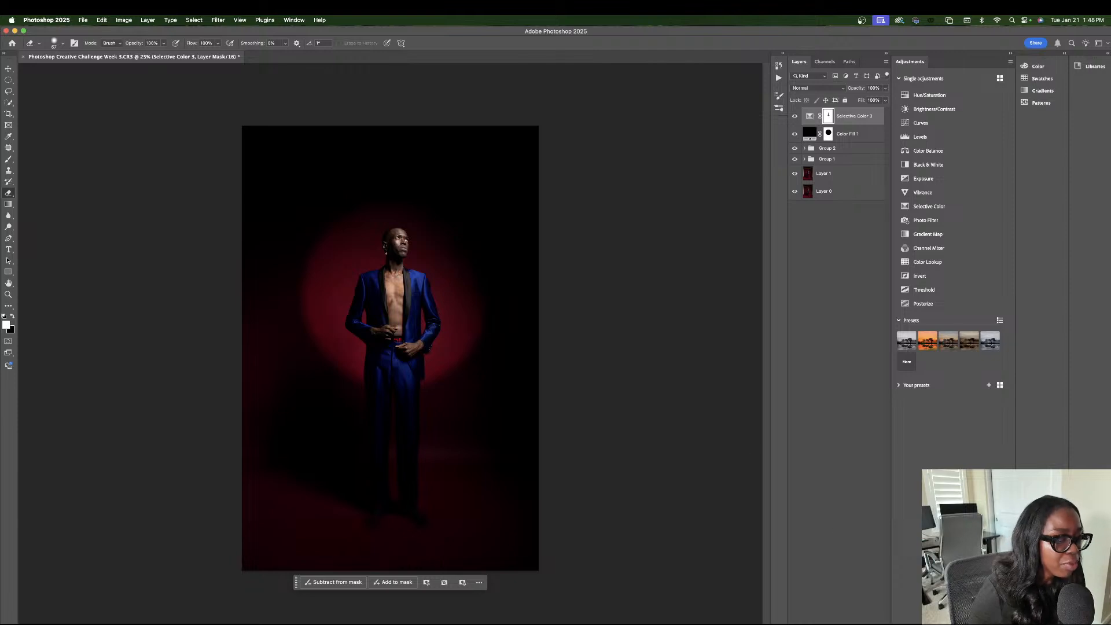
# Add a Selective Color layer above Selective Color 3 with its Blacks set to magenta about +9, yellow +7 and black +2.
pyautogui.click(837, 623)
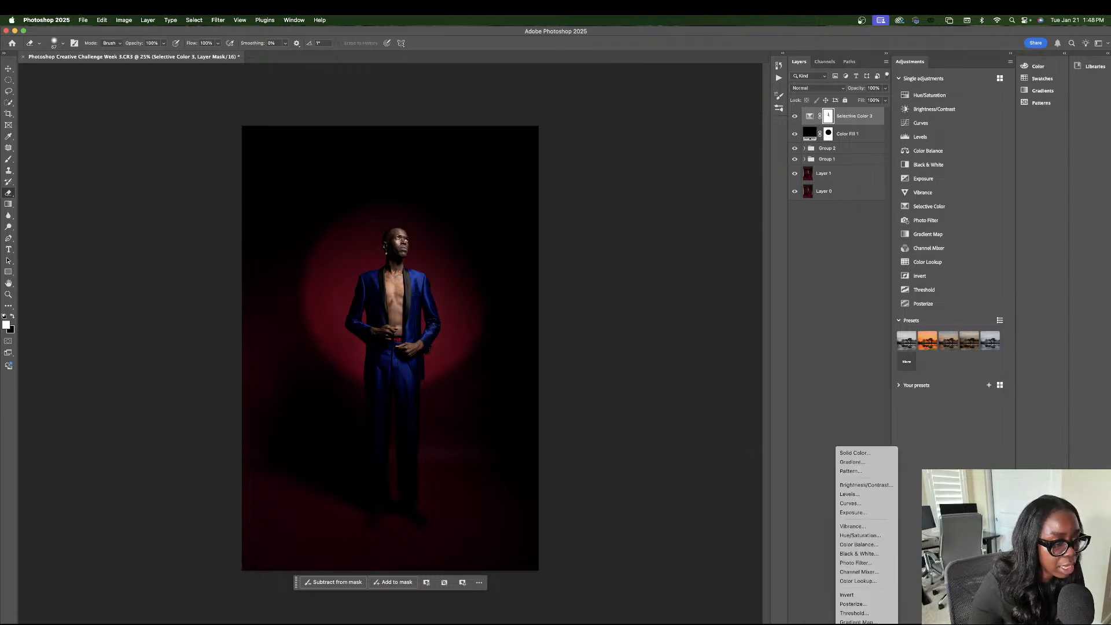
pyautogui.click(857, 618)
pyautogui.moveTo(824, 247); pyautogui.dragTo(826, 264)
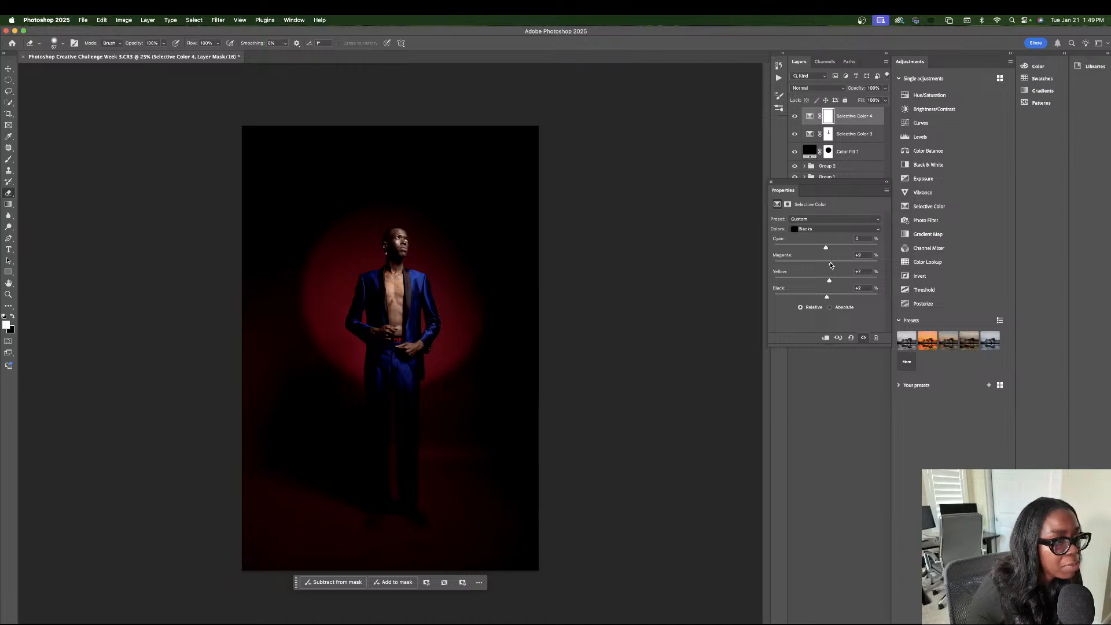
pyautogui.click(770, 182)
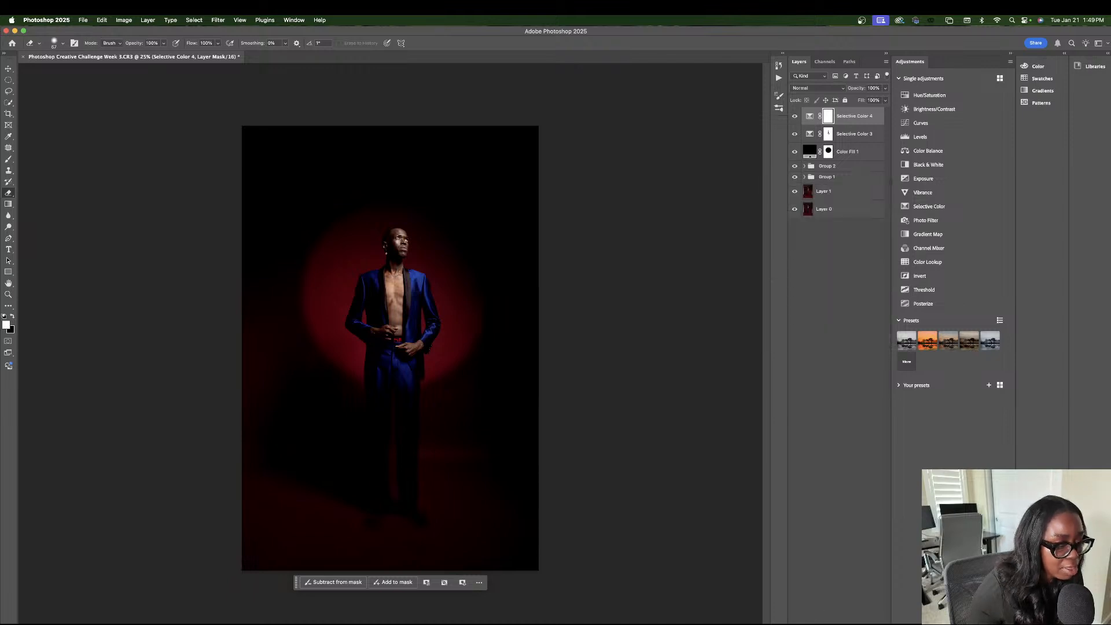
# Add a Hue/Saturation adjustment layer on top and shift the hue of its Reds to turn the backdrop purple, with saturation -1.
pyautogui.click(838, 624)
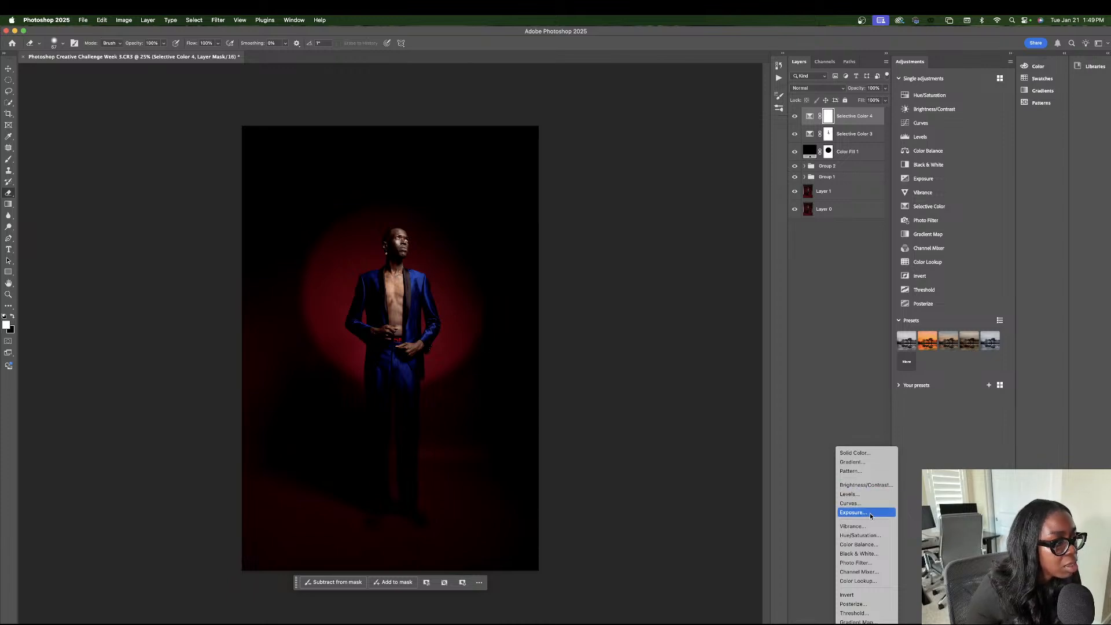
pyautogui.click(861, 535)
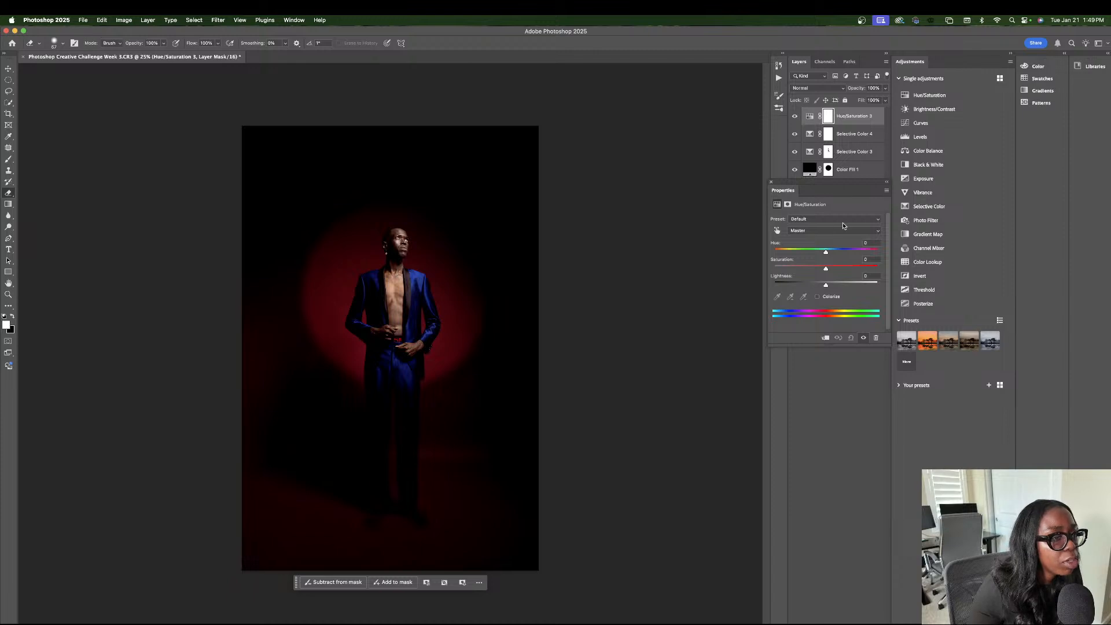
pyautogui.click(828, 233)
pyautogui.click(827, 242)
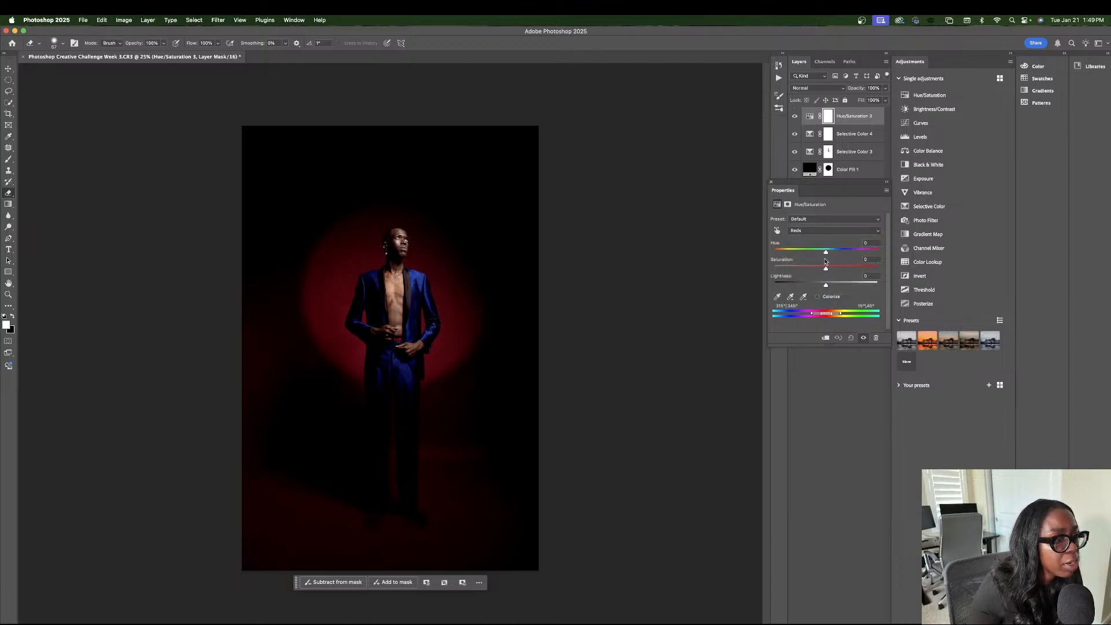
pyautogui.moveTo(826, 253); pyautogui.dragTo(800, 255)
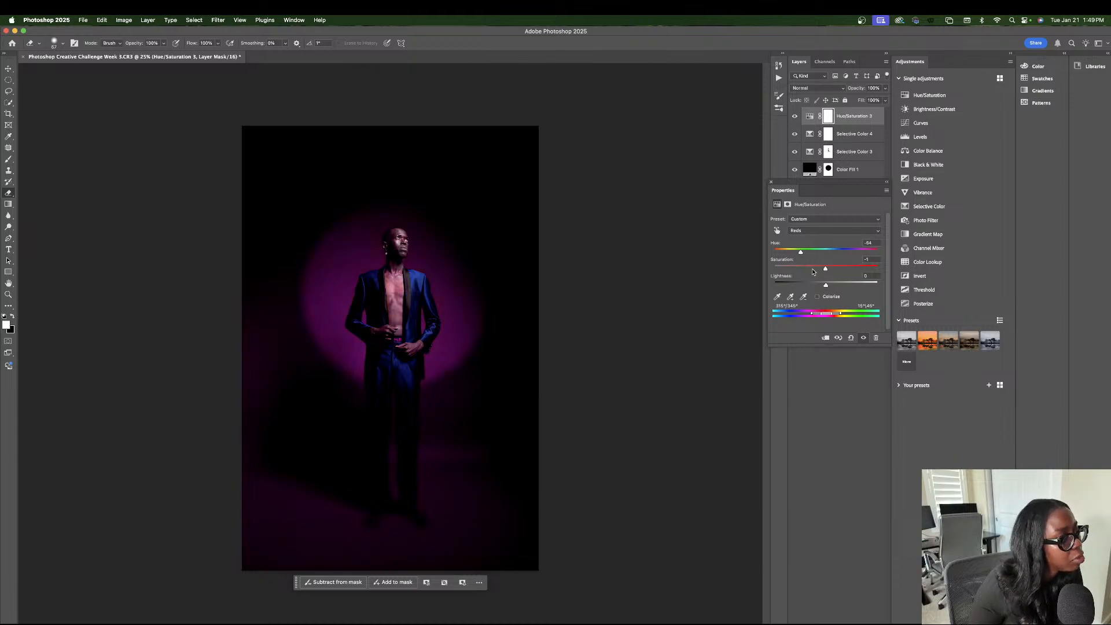
pyautogui.click(771, 183)
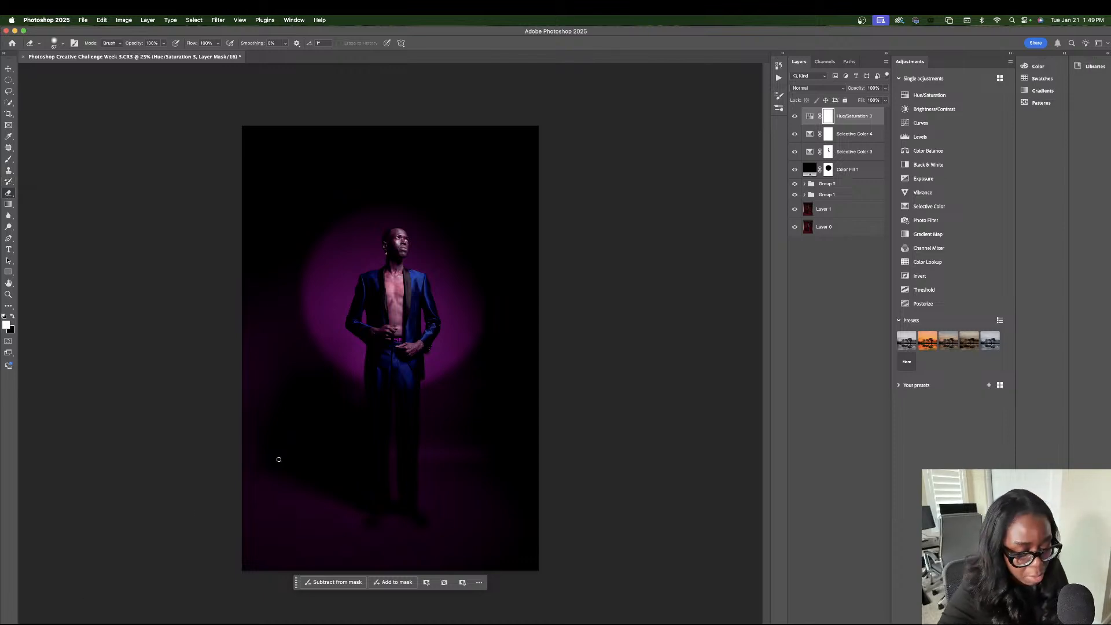
# Erase the purple shift from the subject's face, chest and hands on the top Hue/Saturation layer's mask.
pyautogui.press('super+equal')
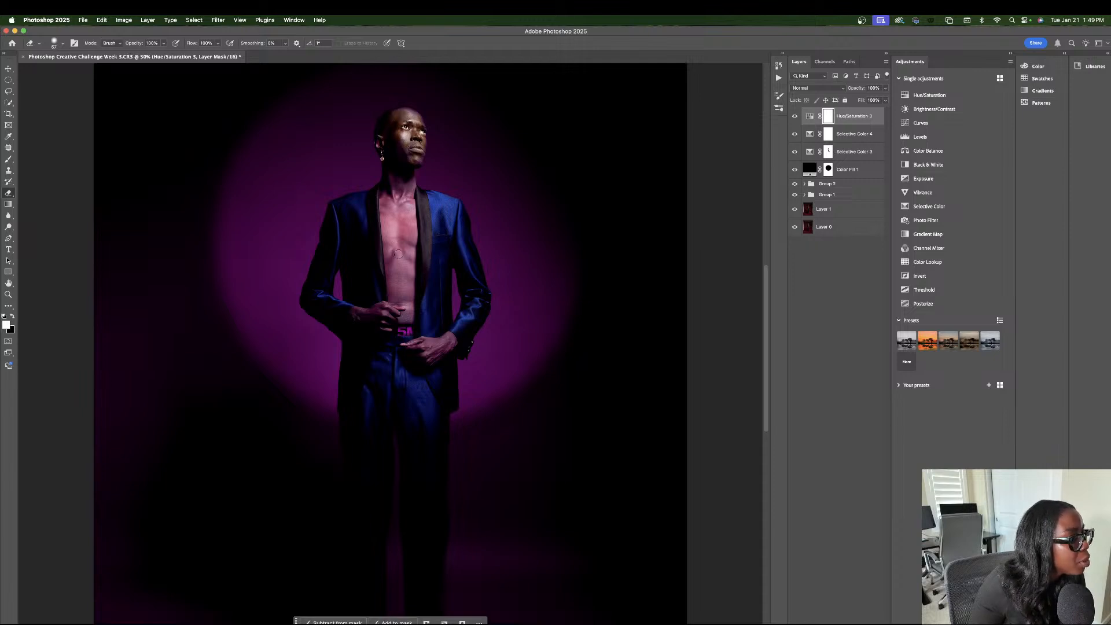
pyautogui.moveTo(399, 236)
pyautogui.mouseDown()
pyautogui.moveTo(394, 268)
pyautogui.moveTo(377, 188)
pyautogui.mouseUp()
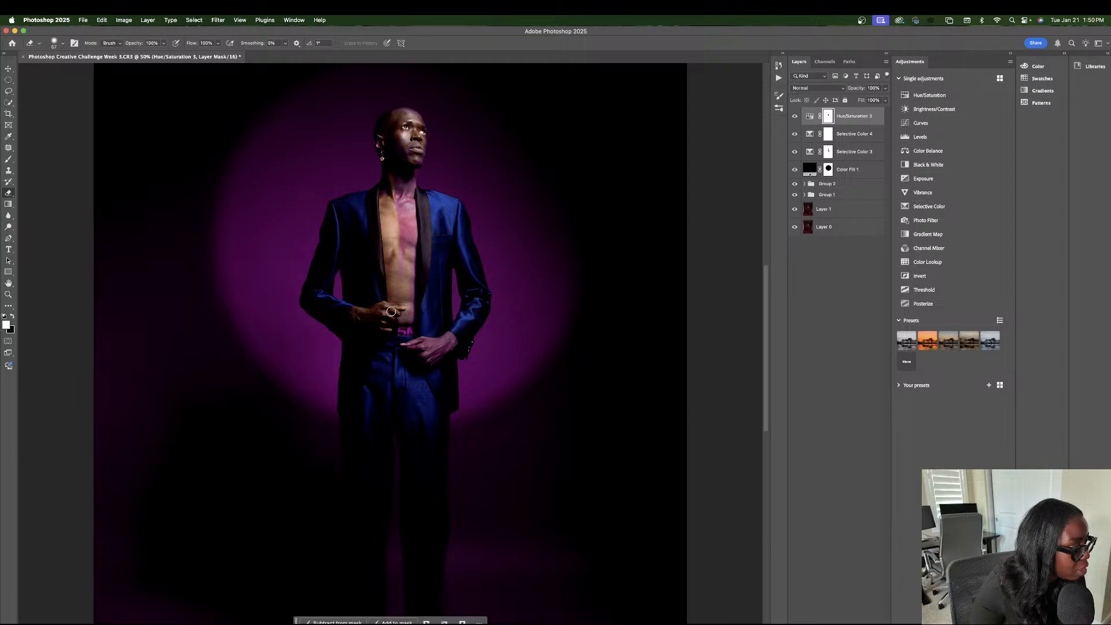
pyautogui.moveTo(406, 223)
pyautogui.mouseDown()
pyautogui.moveTo(414, 268)
pyautogui.moveTo(403, 214)
pyautogui.moveTo(408, 292)
pyautogui.mouseUp()
pyautogui.click(56, 43)
pyautogui.click(73, 70)
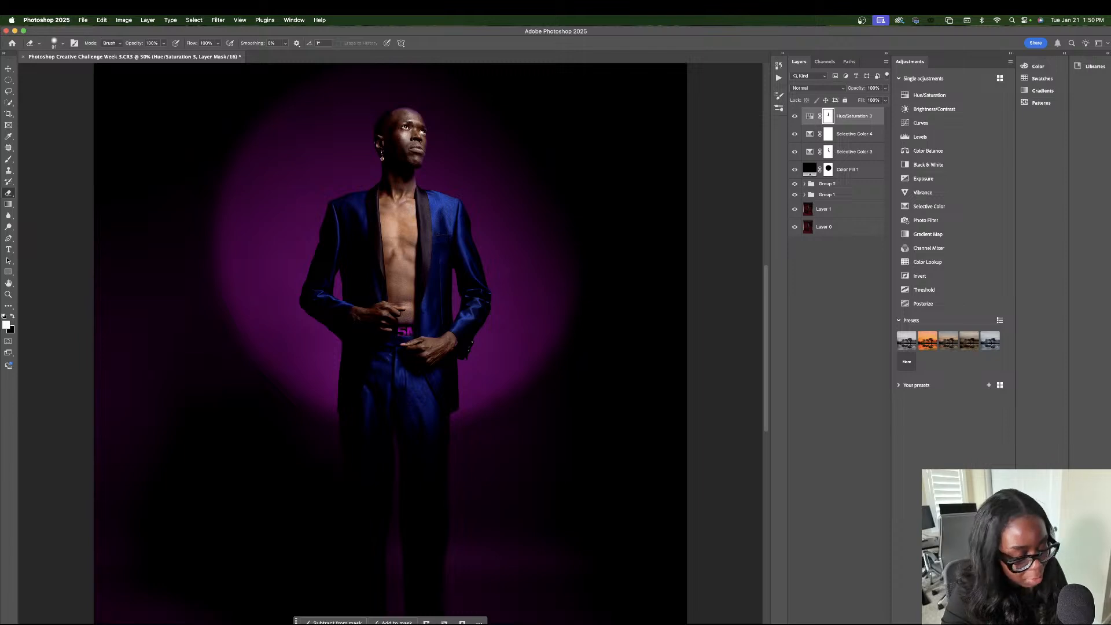
# Touch up the Hue/Saturation mask at the edge of the subject's head with a smaller Soft Round eraser at 28% hardness.
pyautogui.scroll(3, 337, 344)
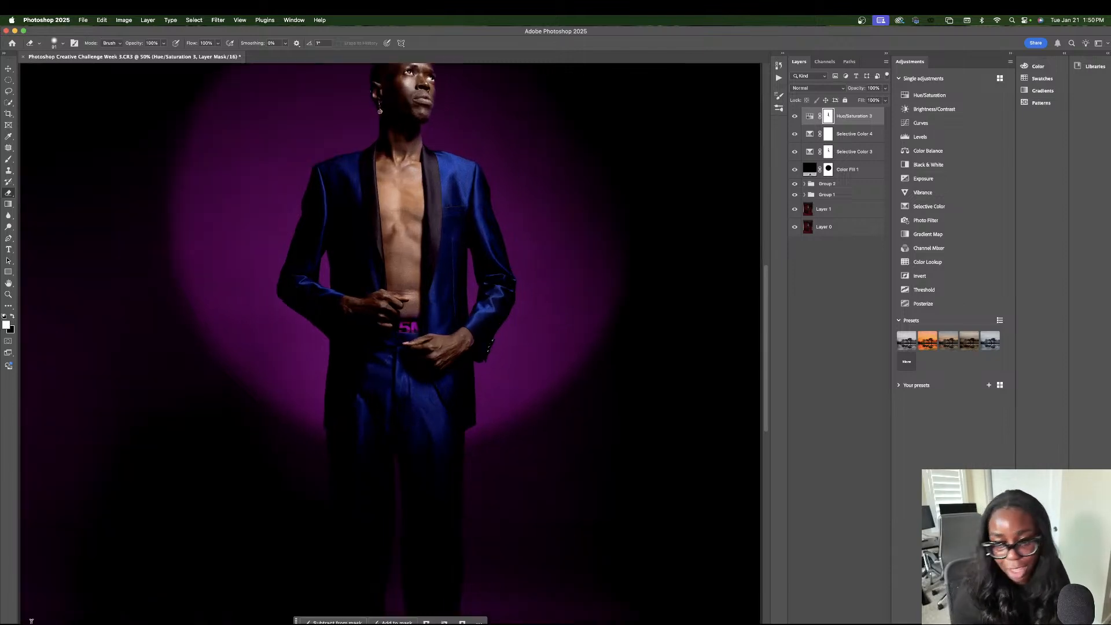
pyautogui.scroll(10, 337, 344)
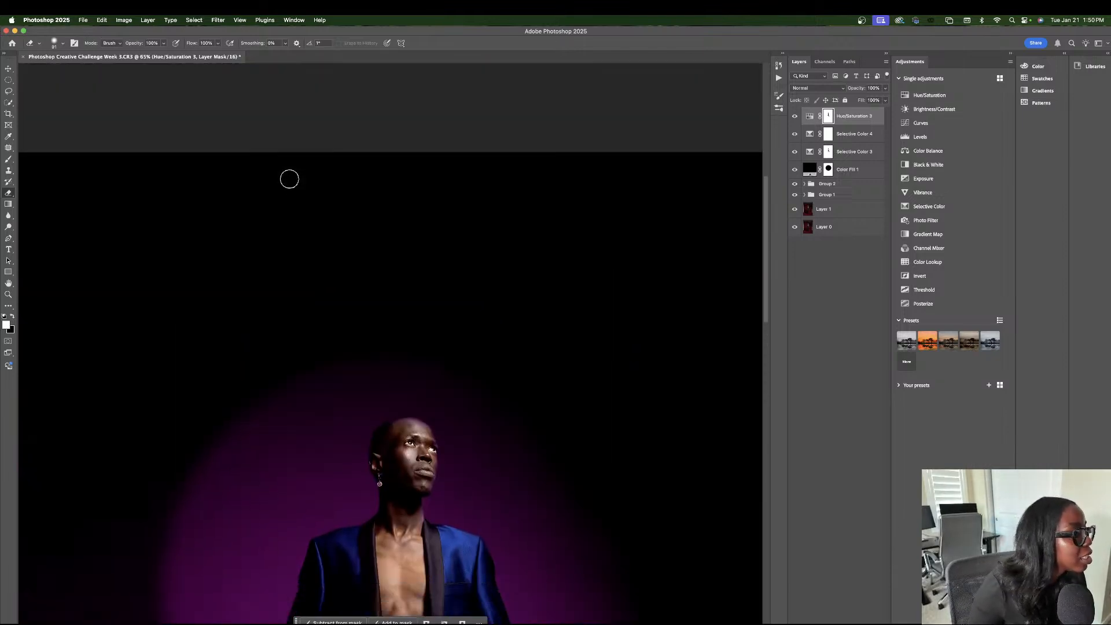
pyautogui.scroll(-1, 299, 193)
pyautogui.scroll(-3, 268, 166)
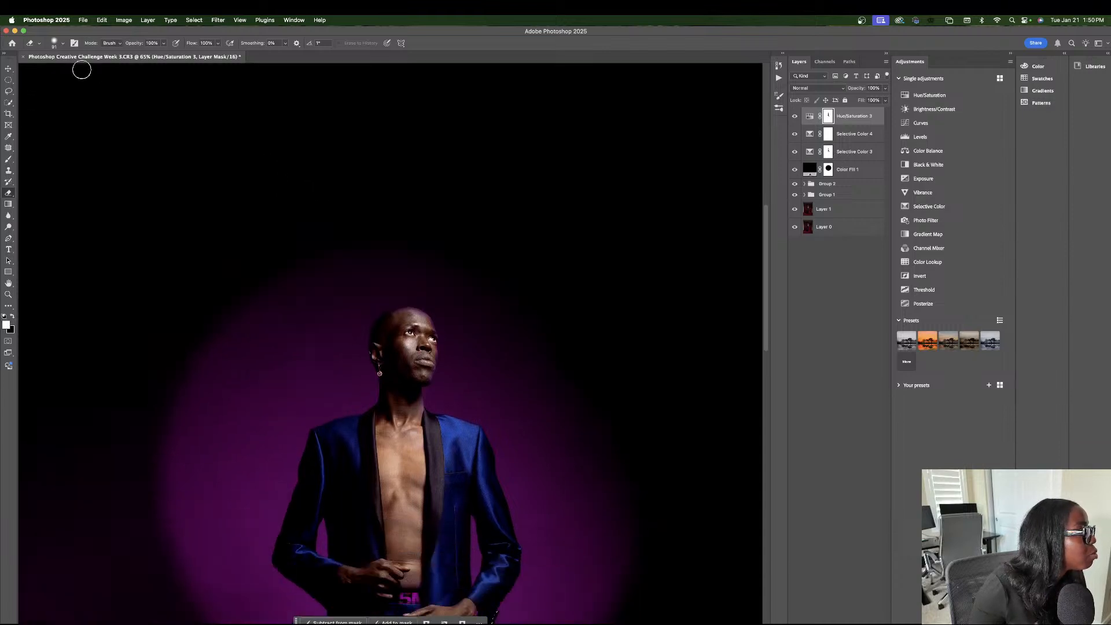
pyautogui.click(56, 42)
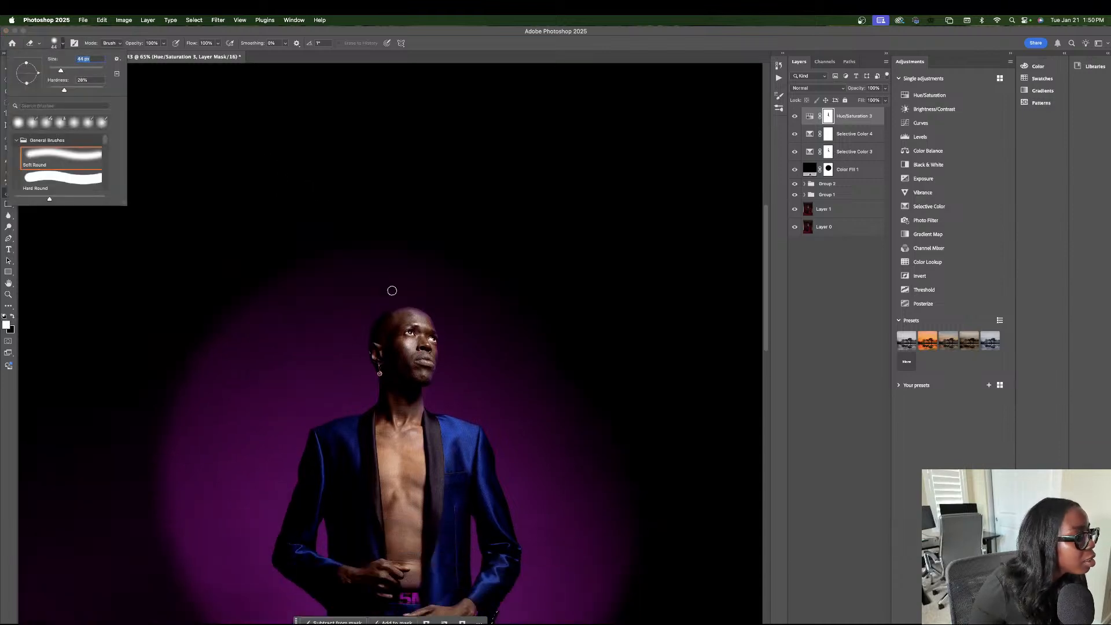
pyautogui.click(395, 318)
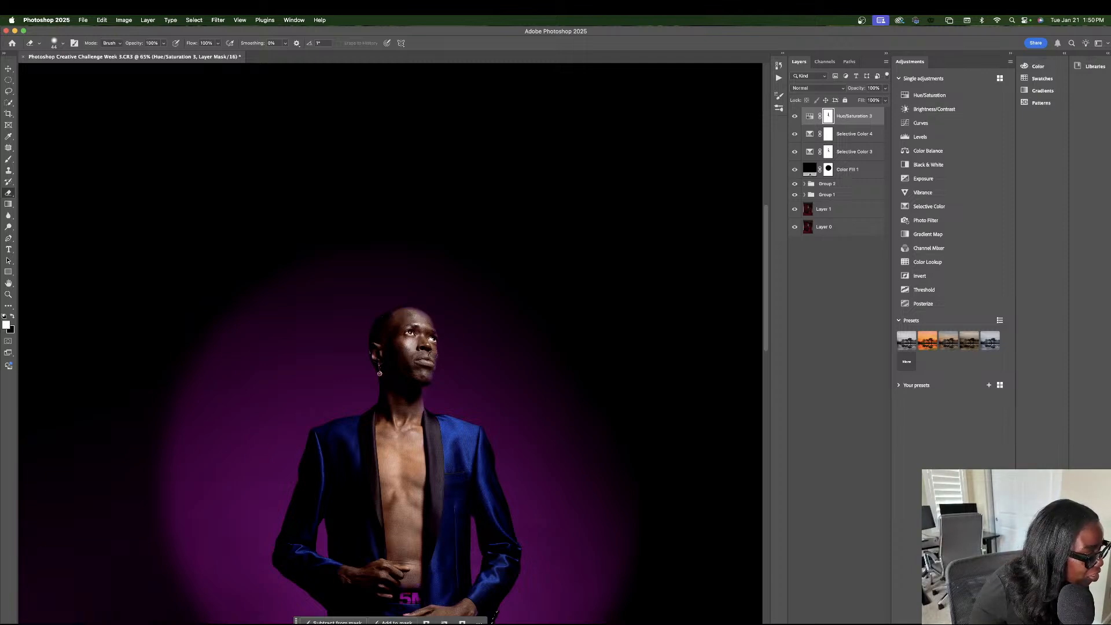
# Toggle the top Hue/Saturation layer off and on to compare the skin masking, checking the Selective Color 3 mask in between.
pyautogui.click(794, 117)
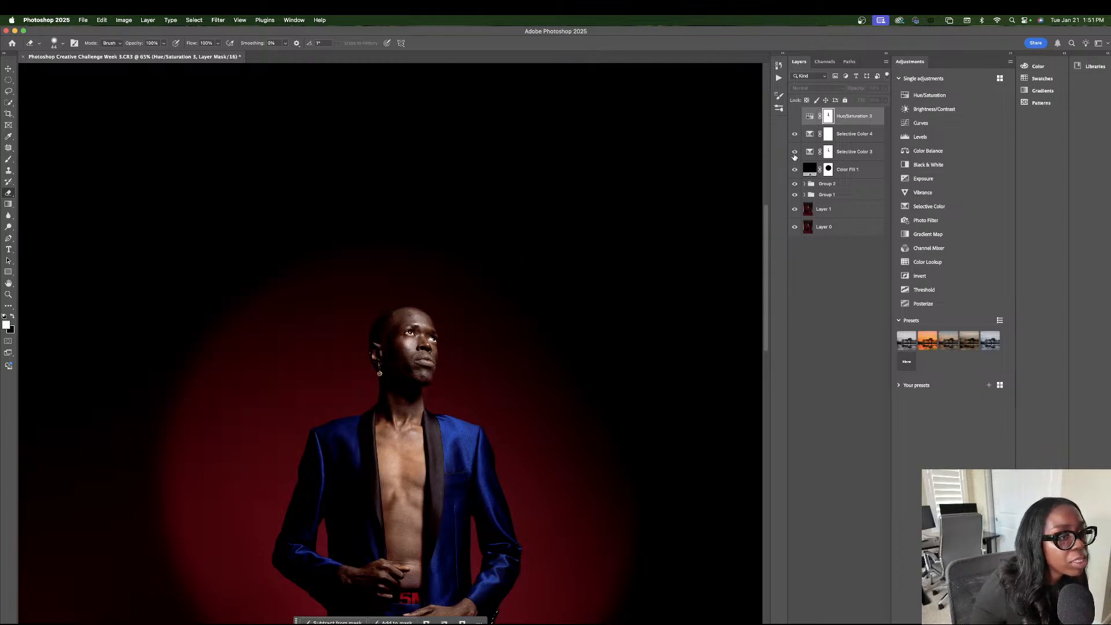
pyautogui.click(828, 151)
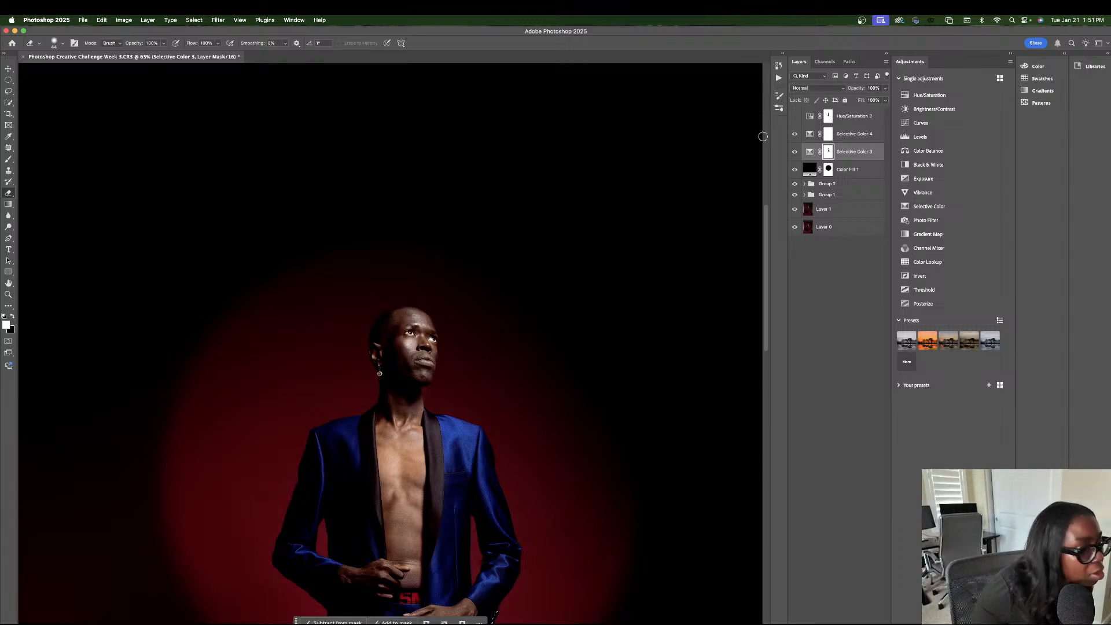
pyautogui.click(828, 116)
pyautogui.click(794, 116)
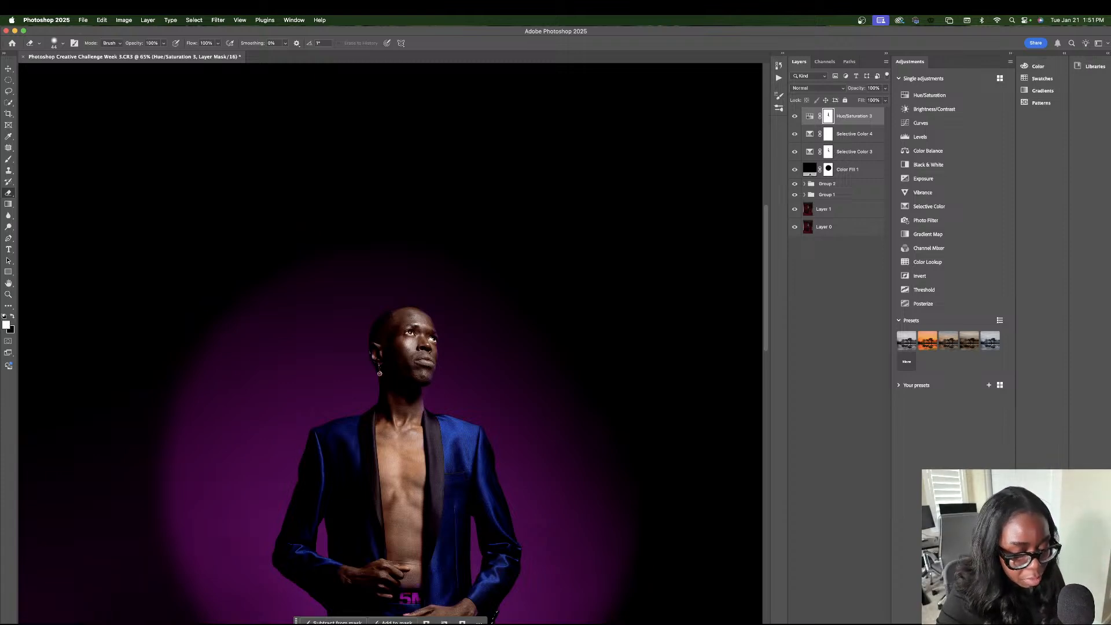
# In the top Hue/Saturation layer, set Master hue to -20 and saturation to about +20, and Blues hue to -1 and saturation to +20.
pyautogui.press('super+minus')
pyautogui.press('super+minus')
pyautogui.press('super+minus')
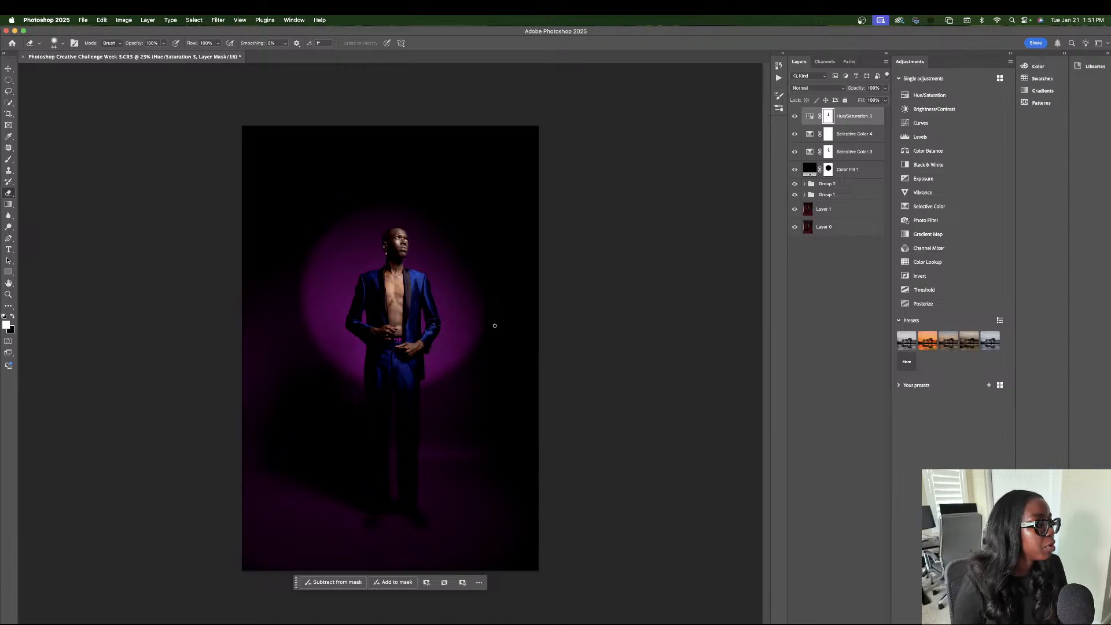
pyautogui.doubleClick(809, 116)
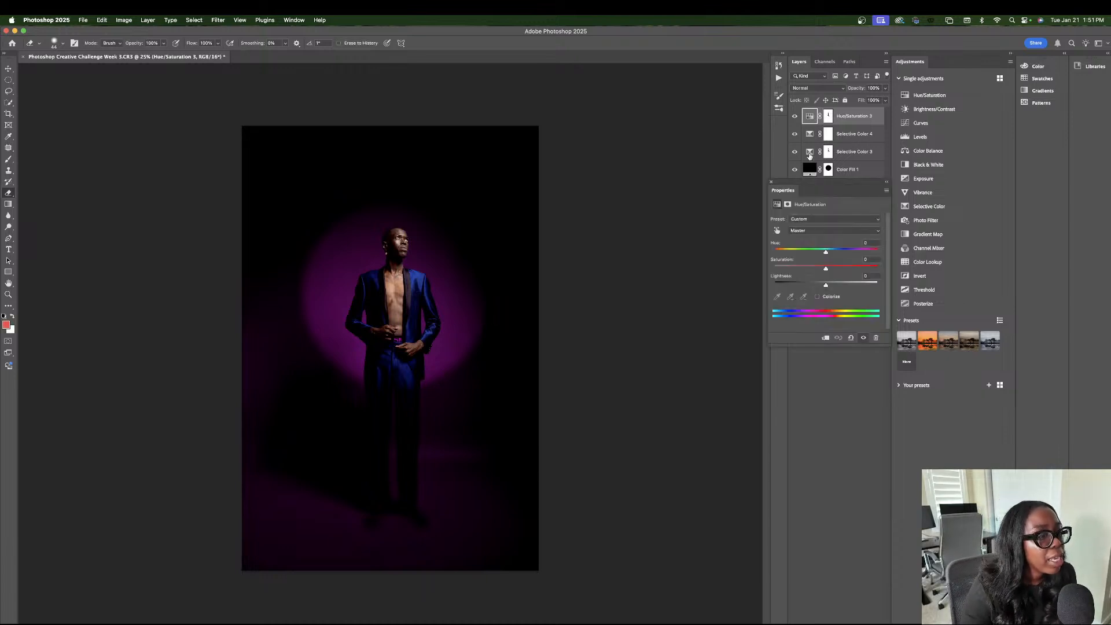
pyautogui.moveTo(825, 253); pyautogui.dragTo(815, 256)
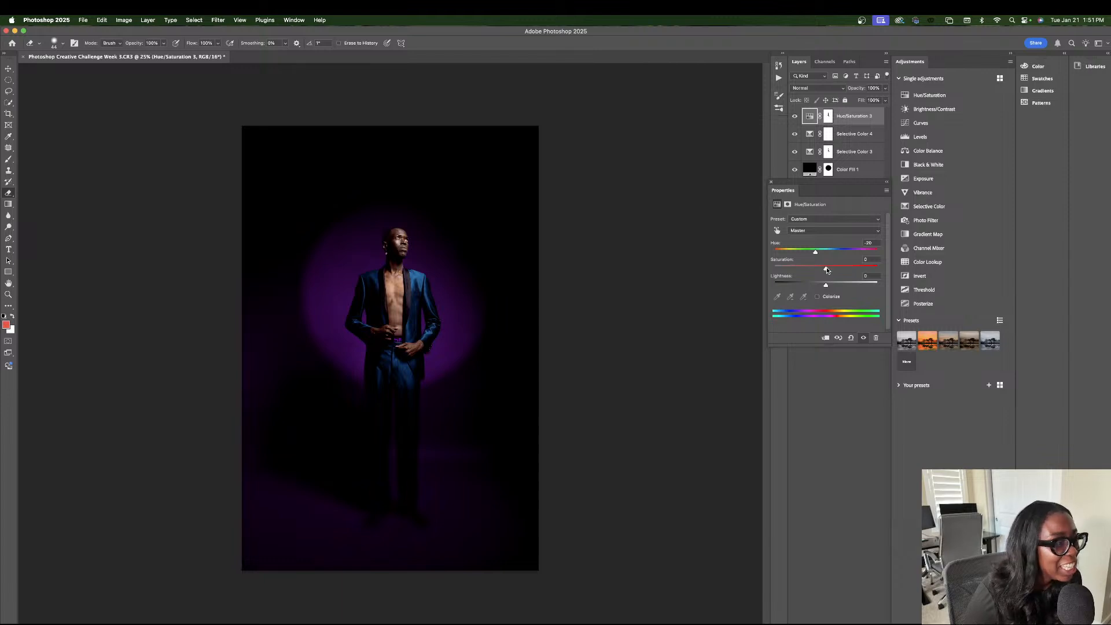
pyautogui.moveTo(830, 270); pyautogui.dragTo(835, 270)
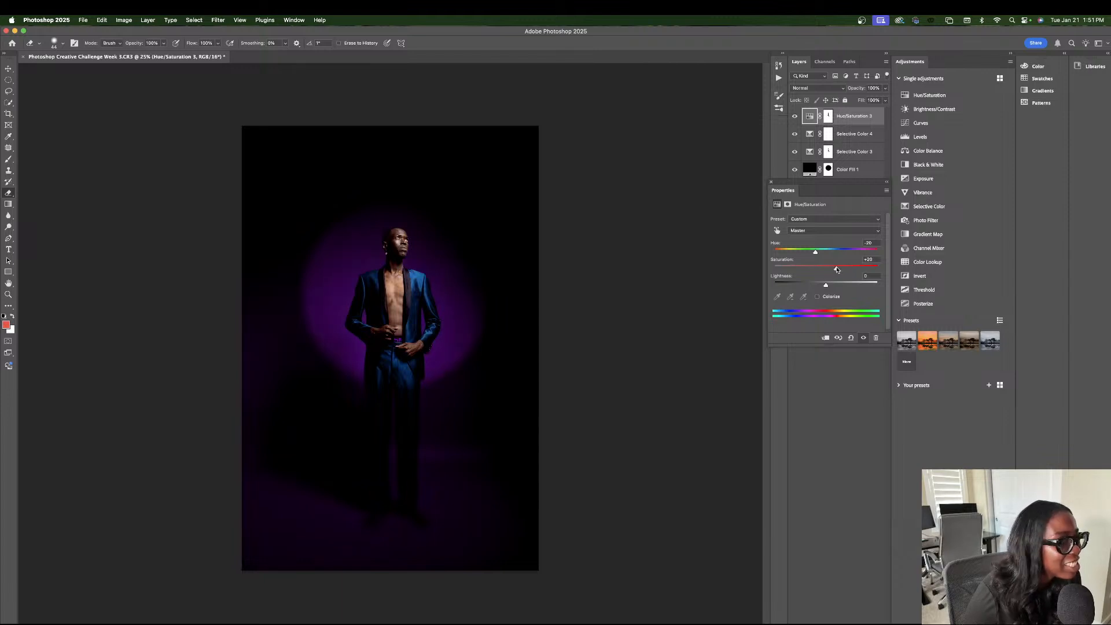
pyautogui.click(814, 231)
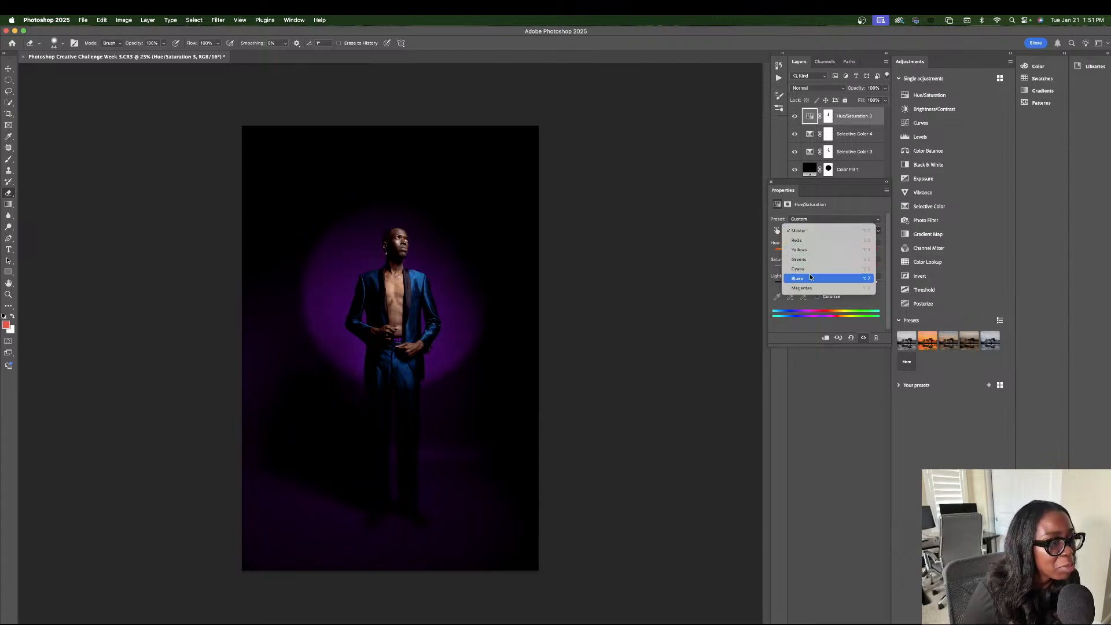
pyautogui.click(845, 278)
pyautogui.moveTo(826, 252); pyautogui.dragTo(836, 267)
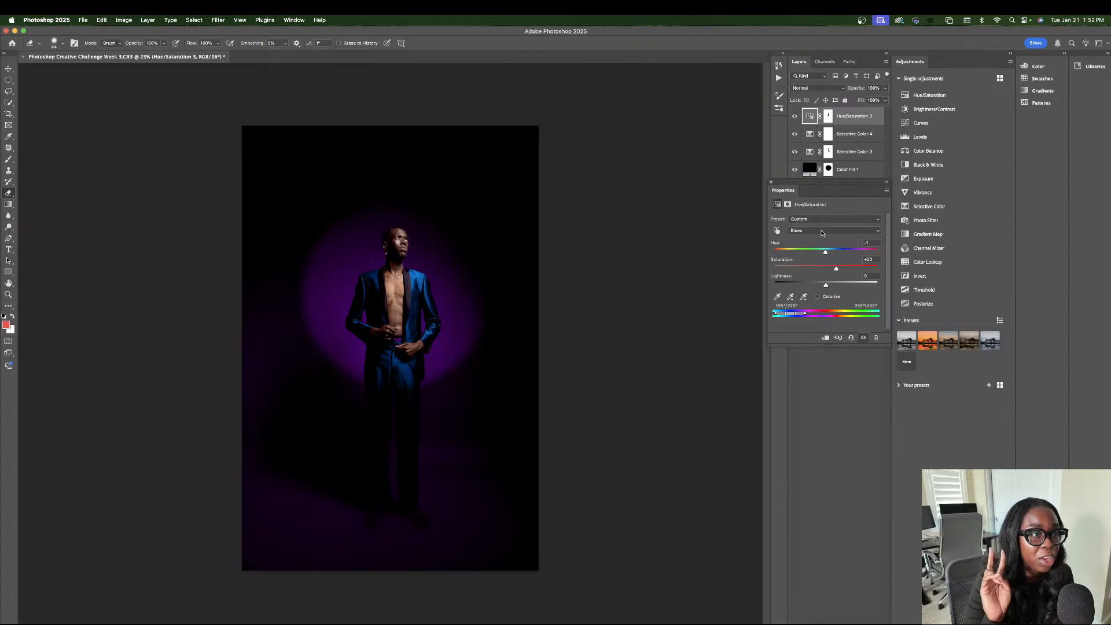
# Add a Color Lookup adjustment layer on top and load the 2Strip.look 3DLUT.
pyautogui.click(837, 623)
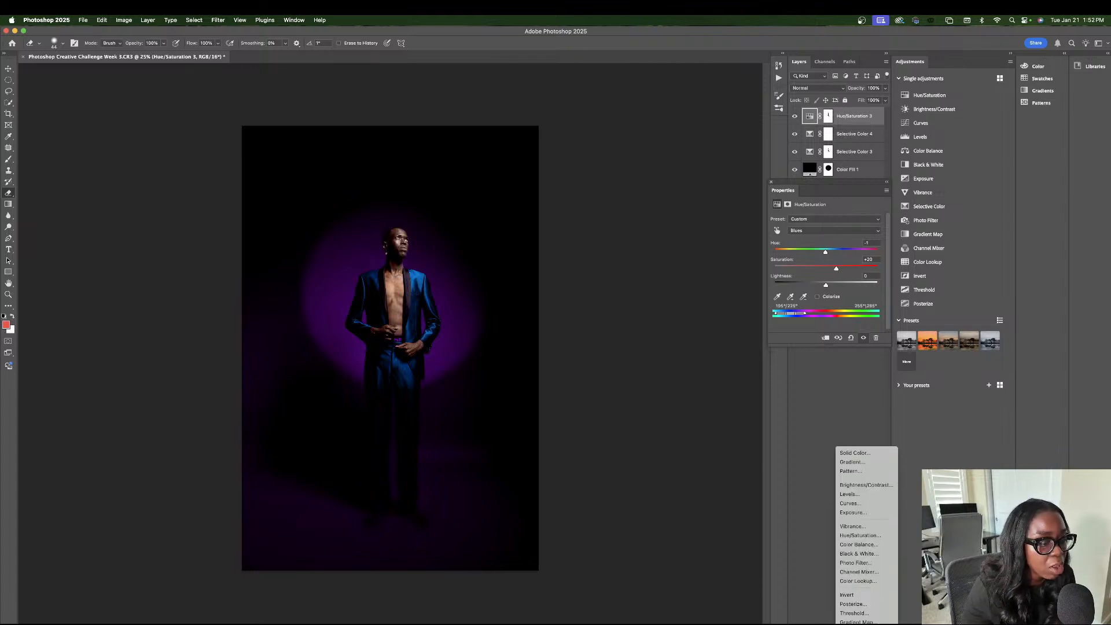
pyautogui.click(808, 557)
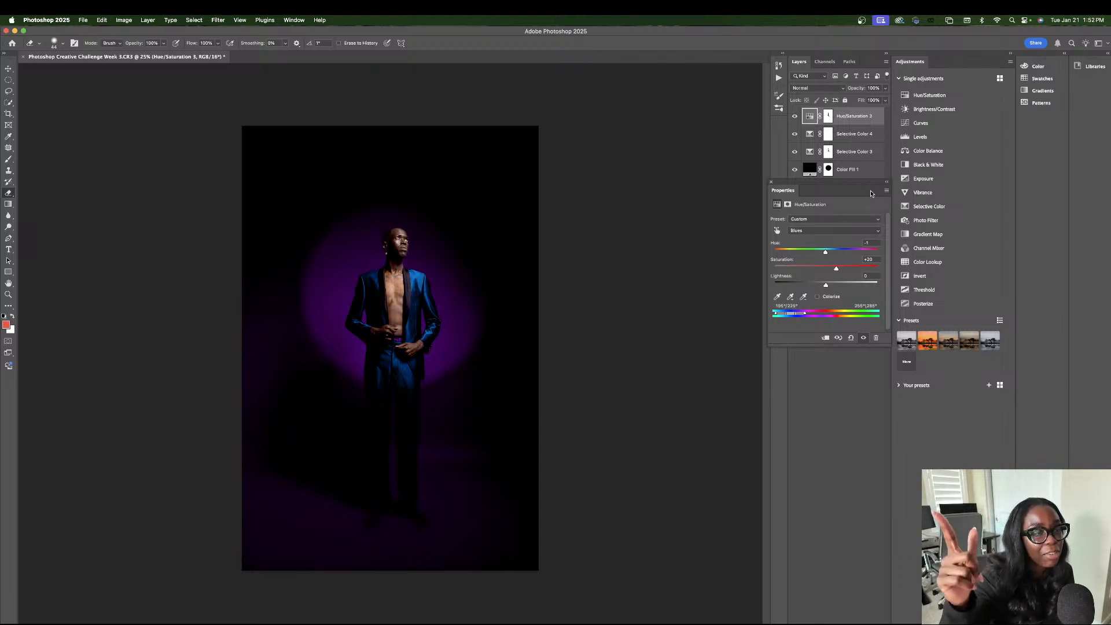
pyautogui.click(839, 623)
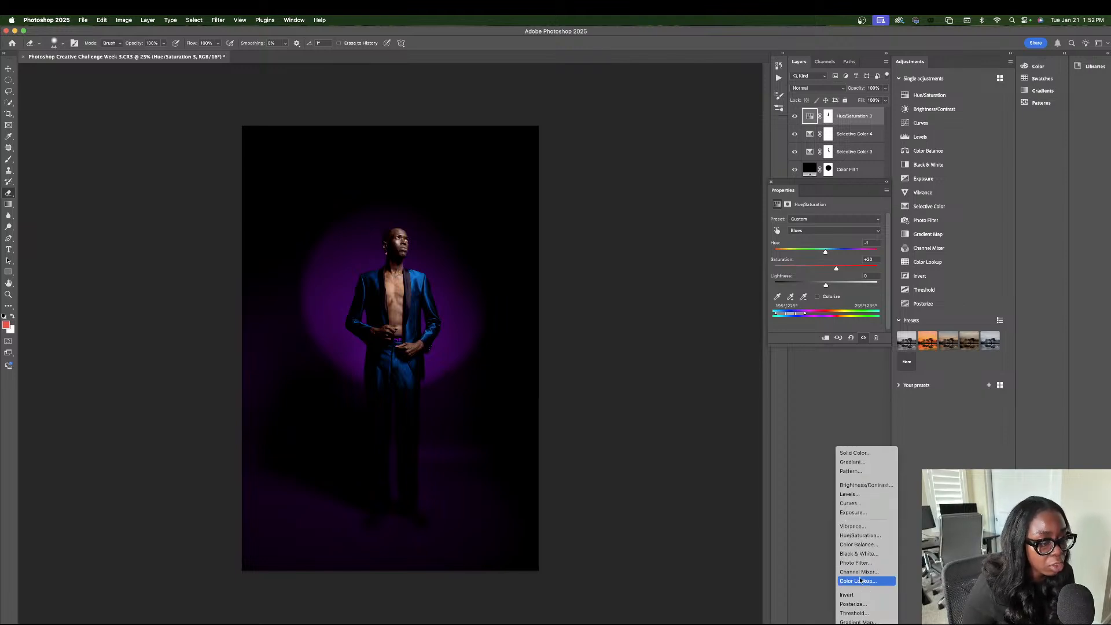
pyautogui.click(857, 581)
pyautogui.click(824, 220)
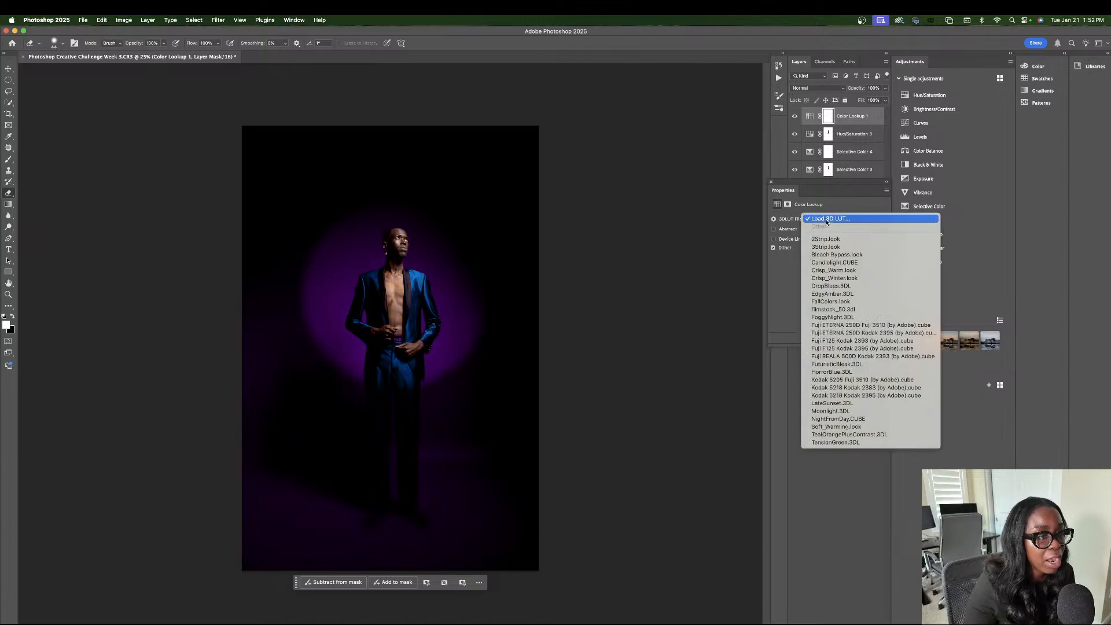
pyautogui.click(831, 246)
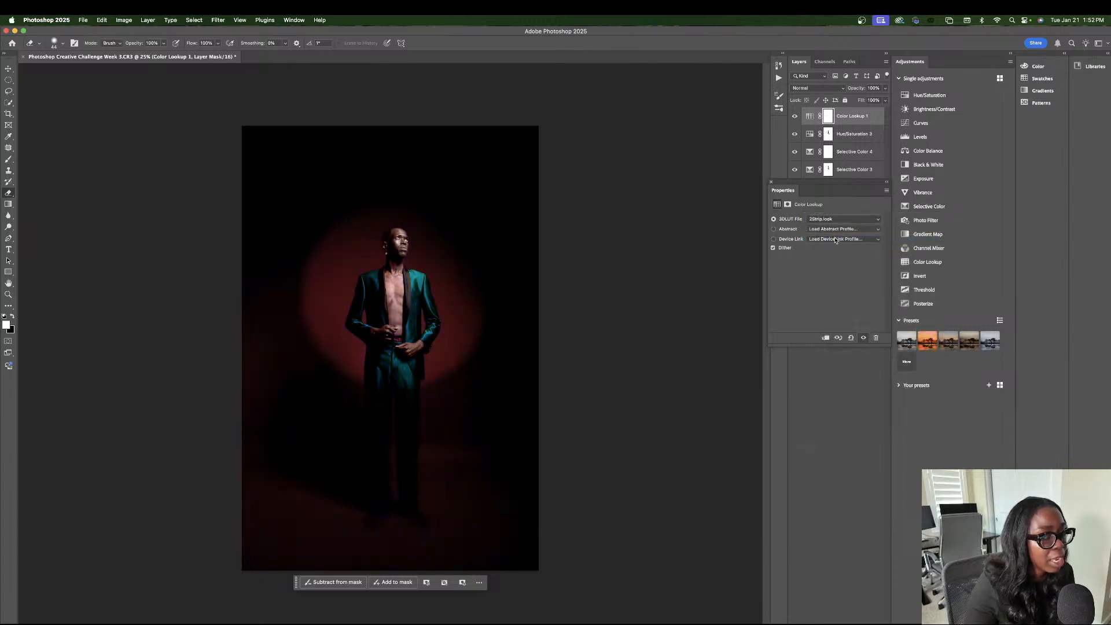
# Try the 3Strip.look, Candlelight.CUBE, Crisp_Winter.look and FallColors.look LUTs on the Color Lookup layer, returning to 2Strip.look.
pyautogui.click(832, 219)
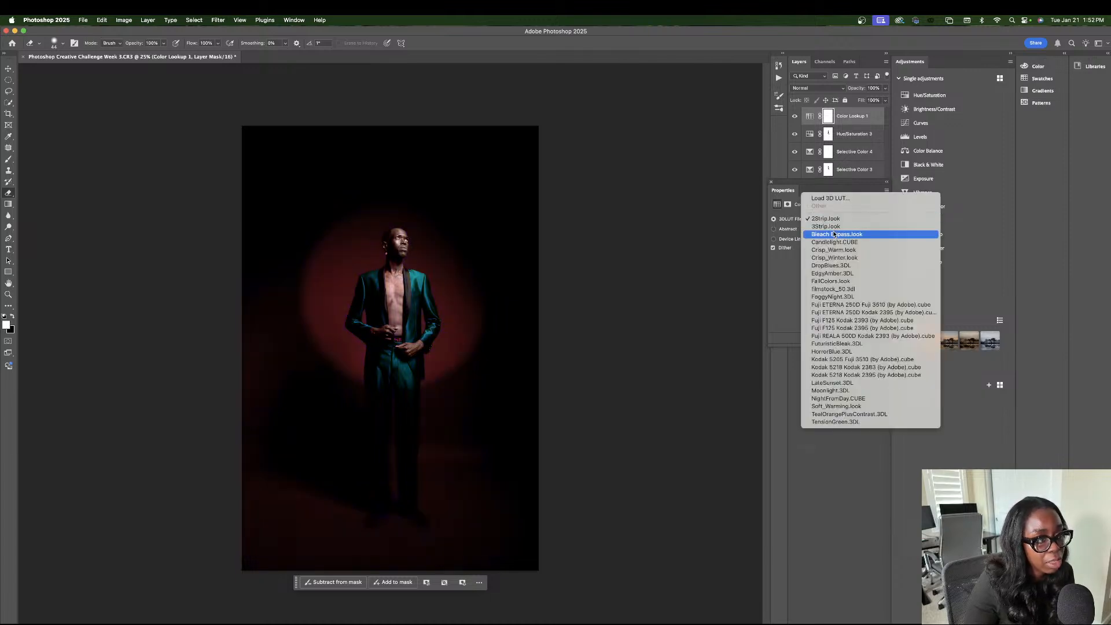
pyautogui.click(833, 227)
pyautogui.click(837, 220)
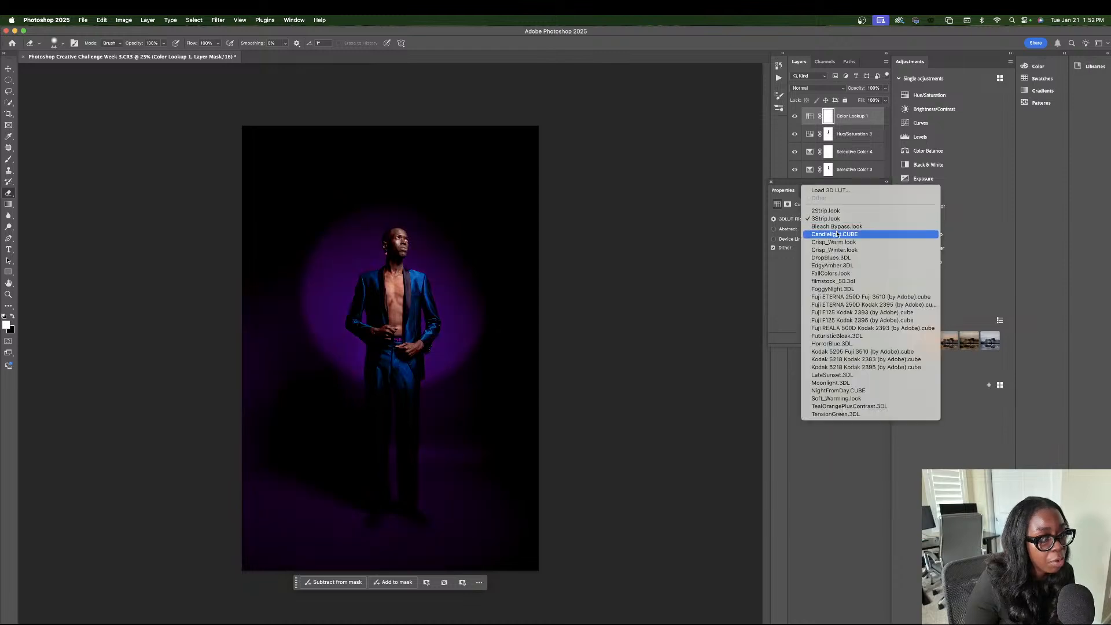
pyautogui.click(836, 234)
pyautogui.click(836, 218)
pyautogui.click(837, 234)
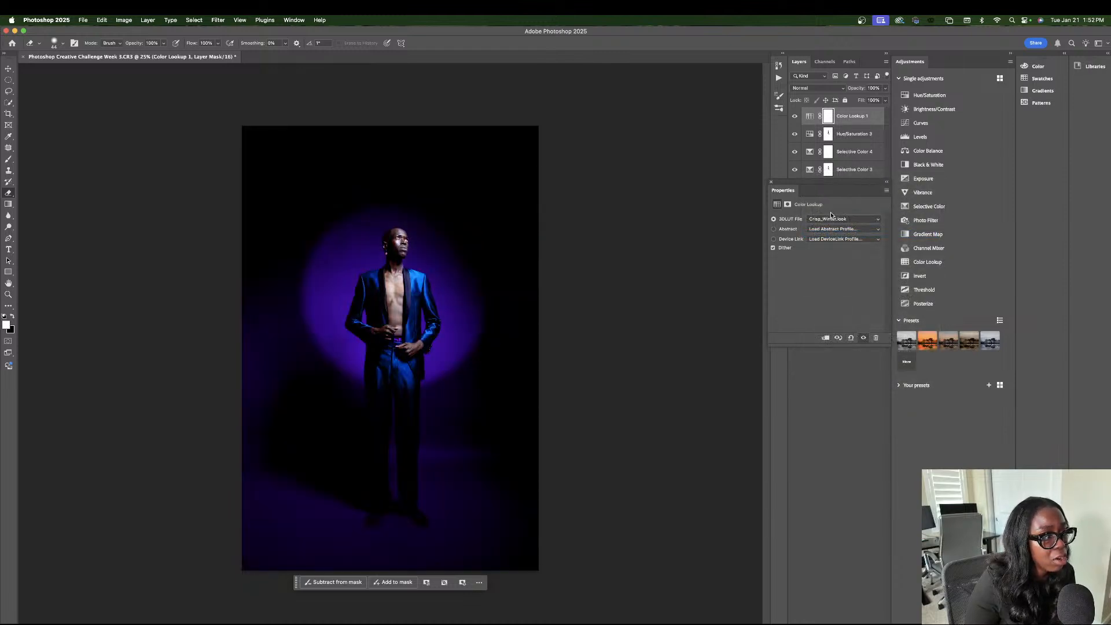
pyautogui.click(836, 220)
pyautogui.click(836, 245)
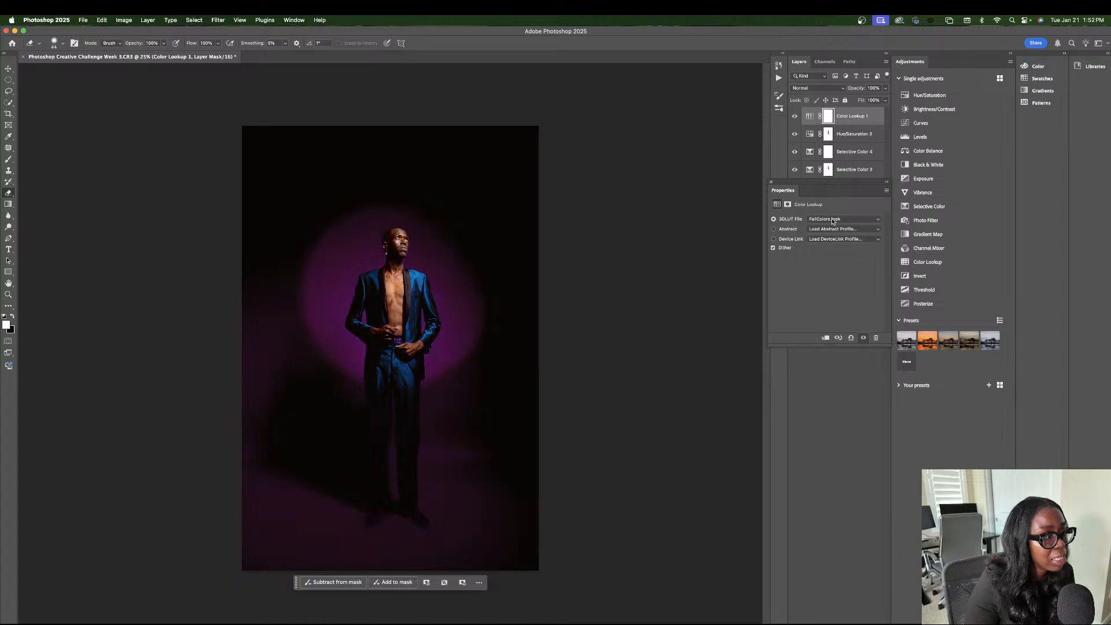
pyautogui.click(837, 219)
pyautogui.click(830, 155)
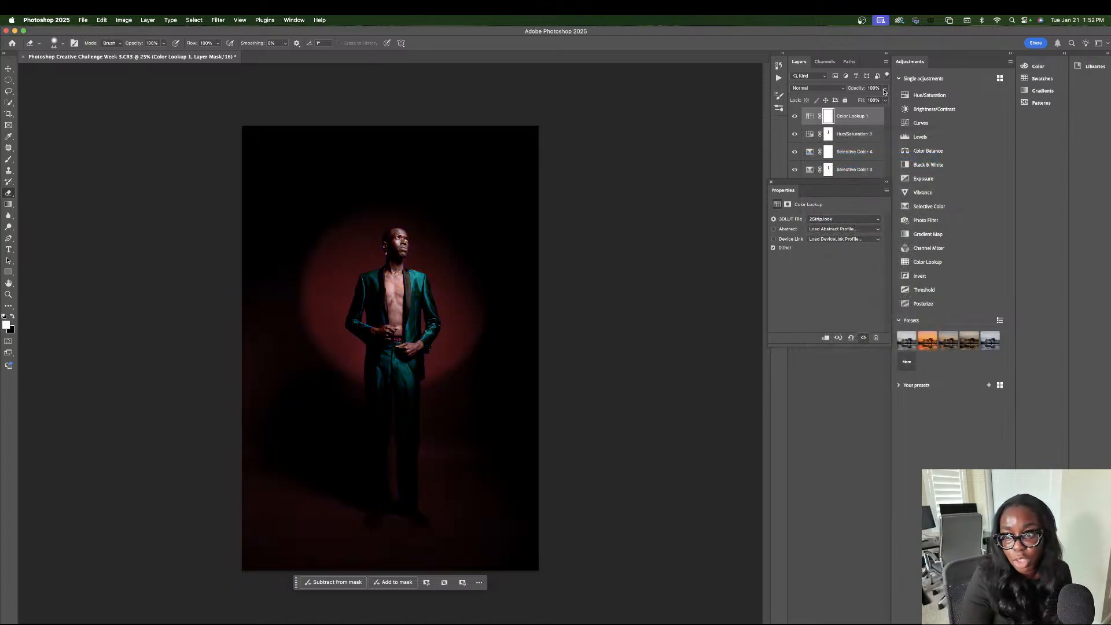
# Lower the Color Lookup layer's opacity to about 42% and its fill to 73%.
pyautogui.click(885, 89)
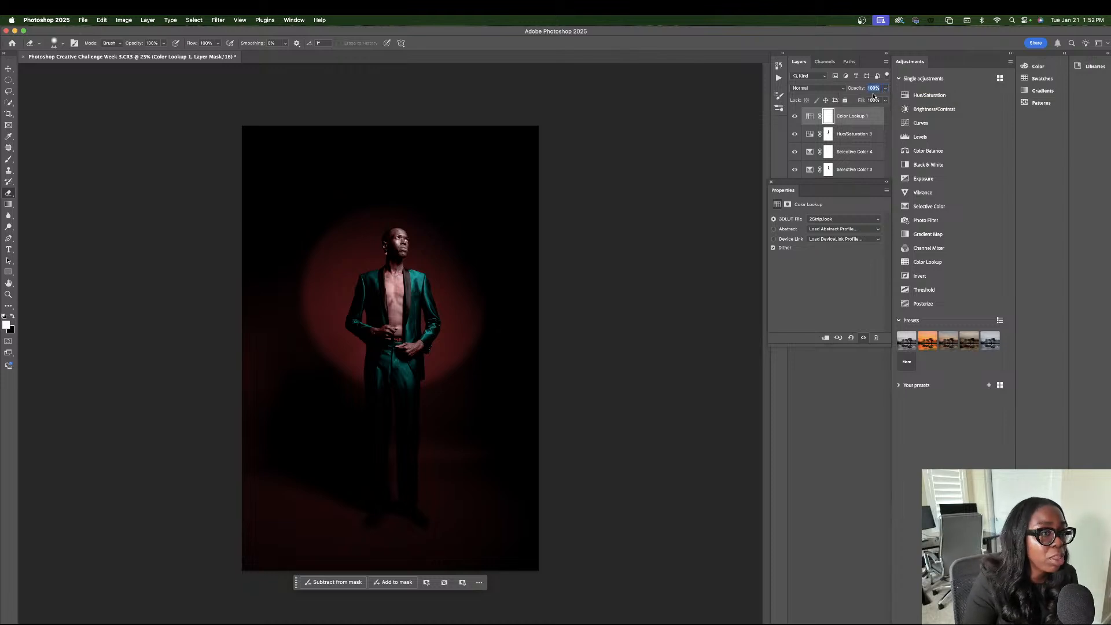
pyautogui.moveTo(884, 98); pyautogui.dragTo(863, 100)
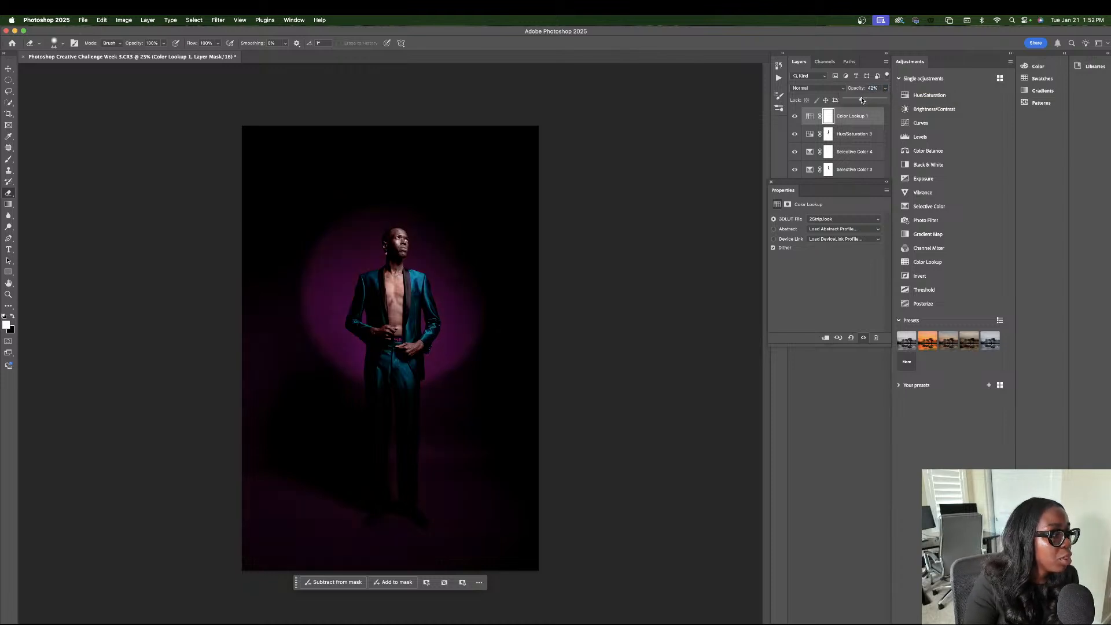
pyautogui.click(864, 416)
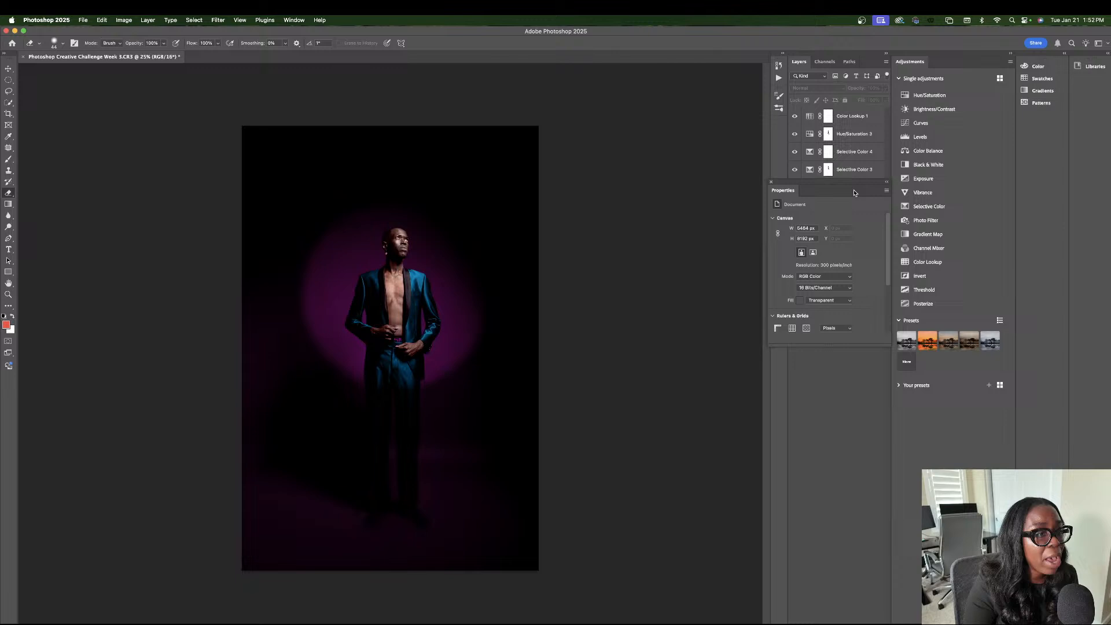
pyautogui.click(859, 116)
pyautogui.click(885, 100)
pyautogui.moveTo(882, 110)
pyautogui.mouseDown()
pyautogui.moveTo(862, 111)
pyautogui.moveTo(873, 111)
pyautogui.mouseUp()
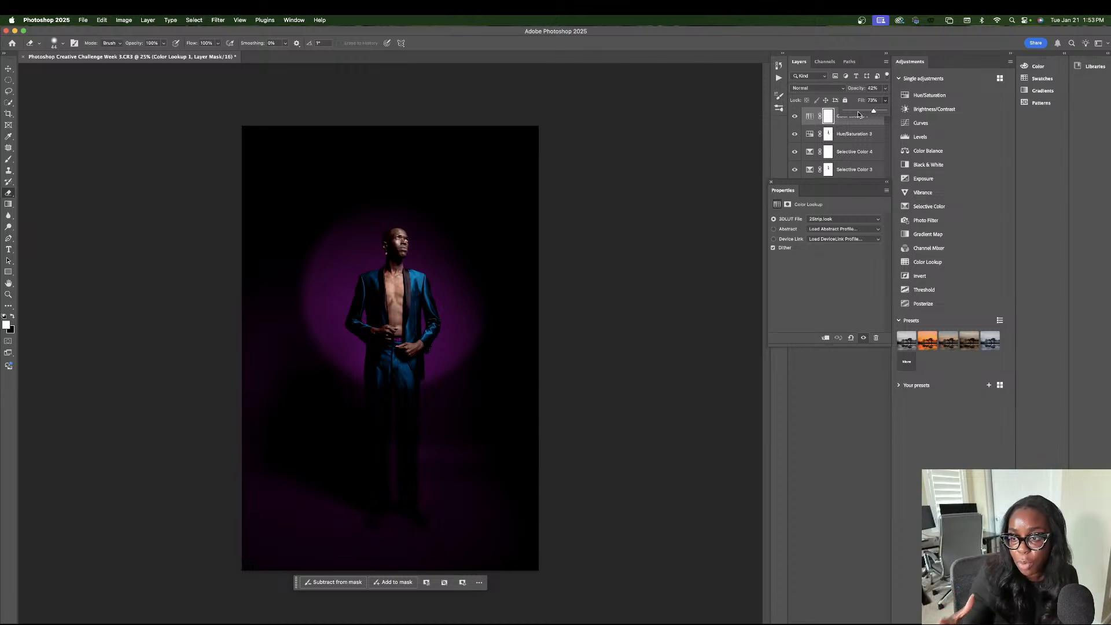
# Toggle the Color Lookup layer's visibility to compare the grade with and without it, leaving the layer hidden.
pyautogui.click(792, 118)
pyautogui.click(792, 118)
pyautogui.click(793, 117)
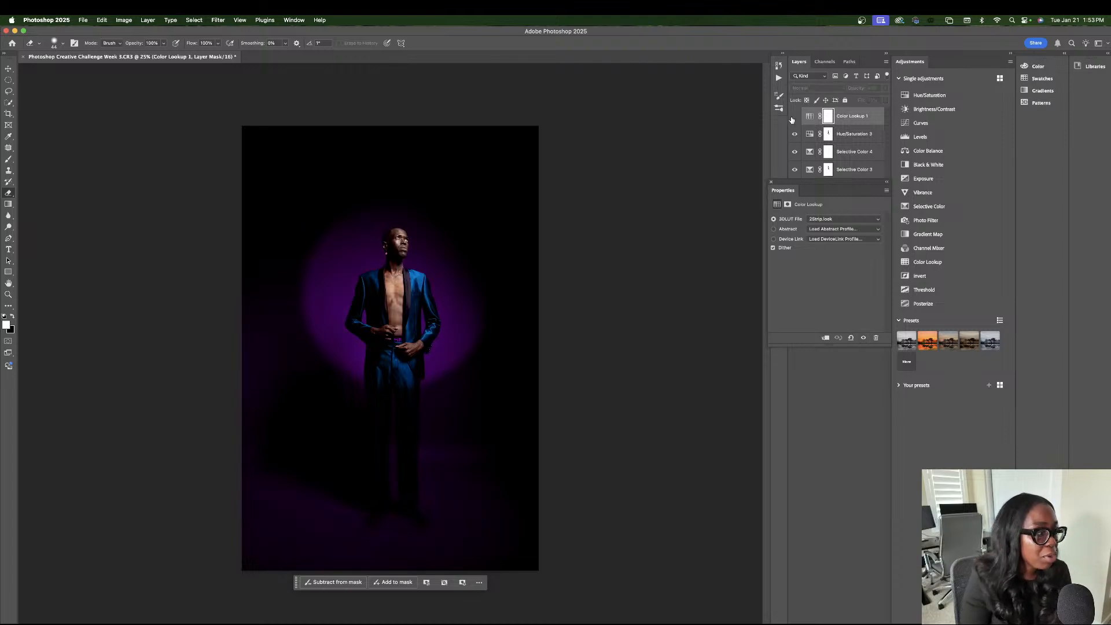
# Set the Blues in the top Hue/Saturation layer to a hue of about -6 and a saturation of +33.
pyautogui.click(863, 140)
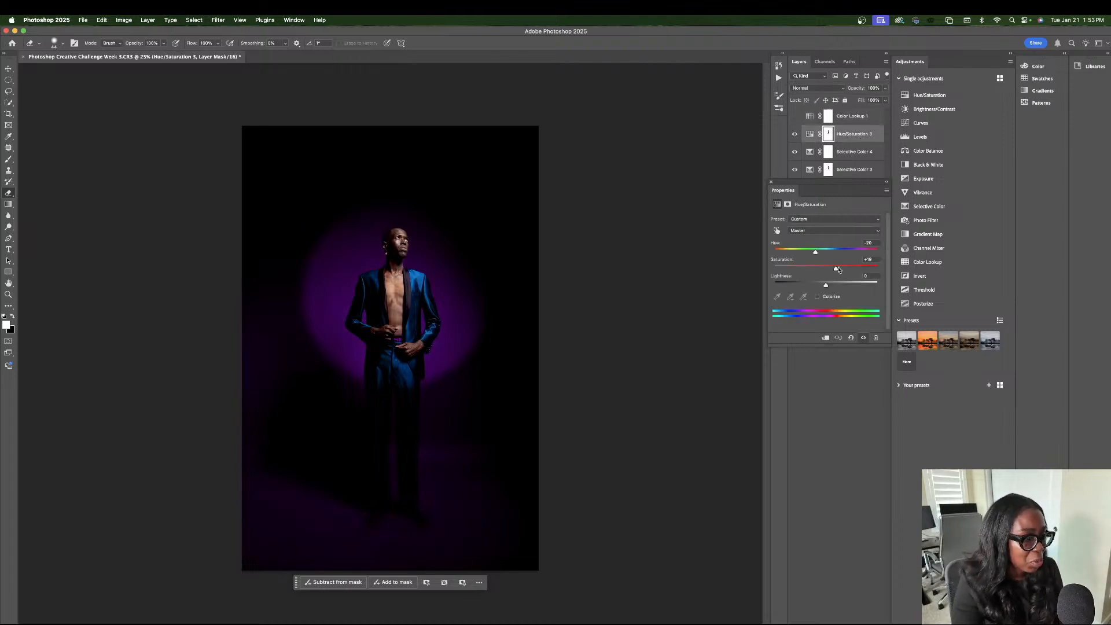
pyautogui.click(812, 231)
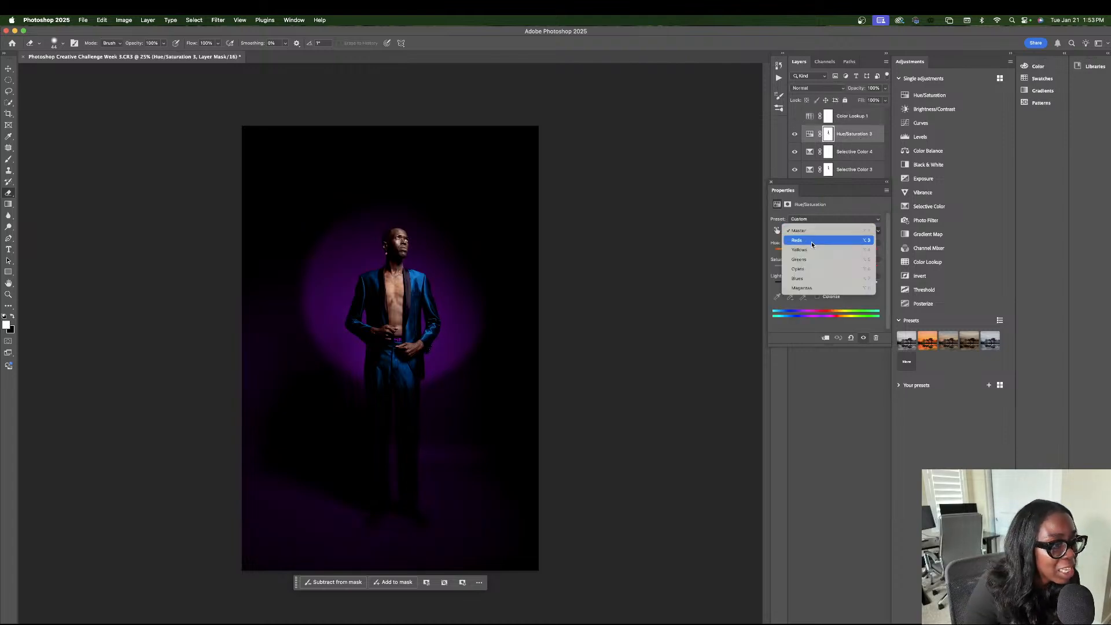
pyautogui.click(807, 280)
pyautogui.moveTo(823, 253); pyautogui.dragTo(843, 269)
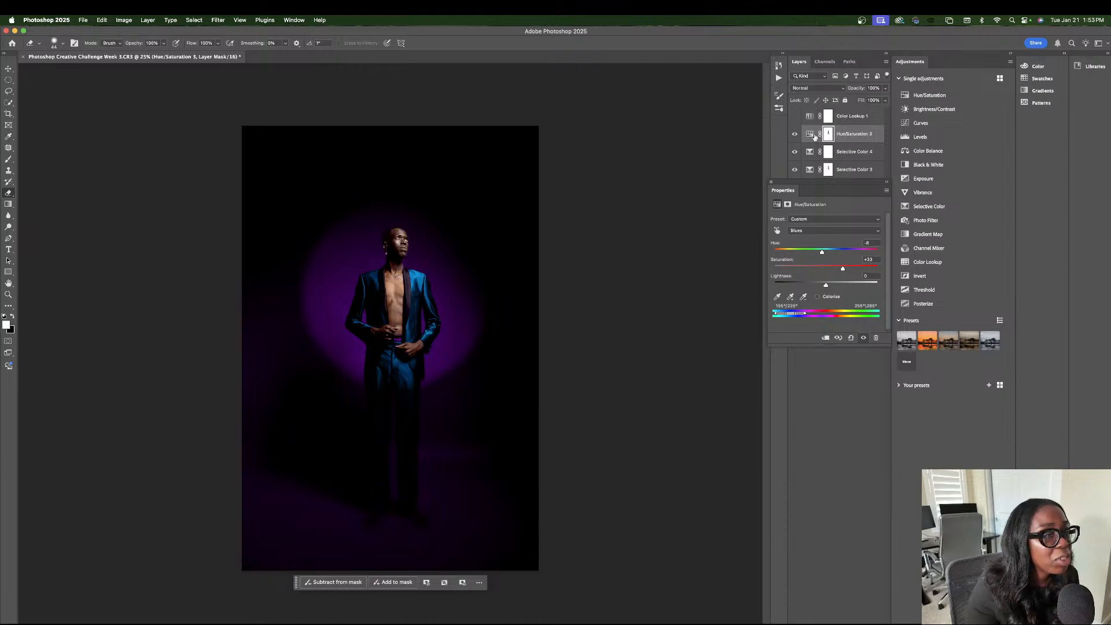
# Compare the image with and without the top Hue/Saturation layer, leaving it visible, and close its adjustment properties.
pyautogui.click(795, 134)
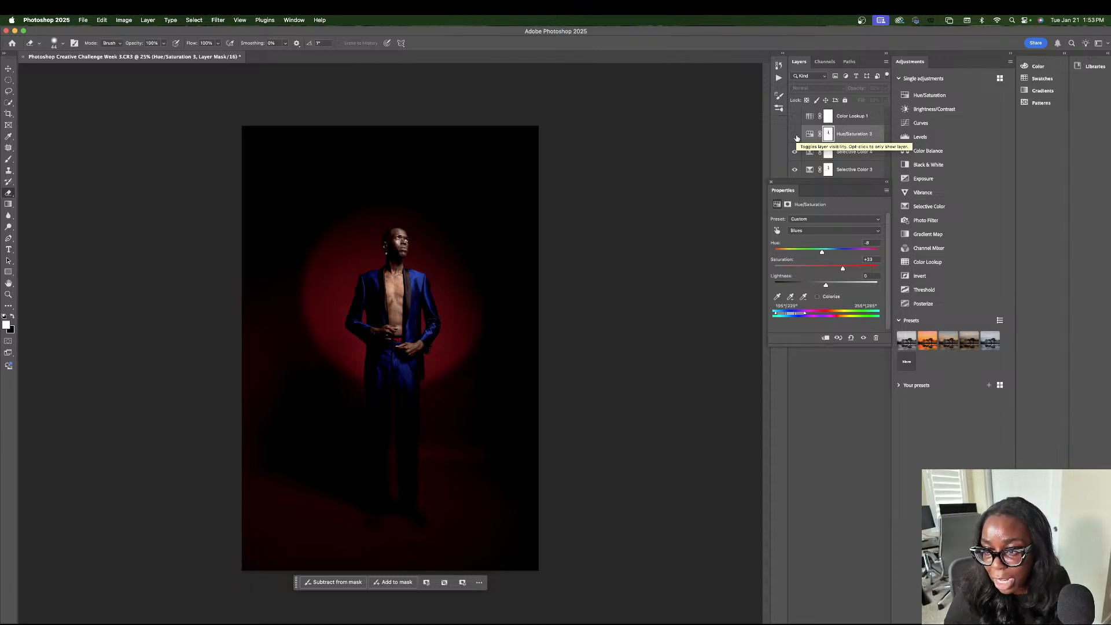
pyautogui.click(771, 182)
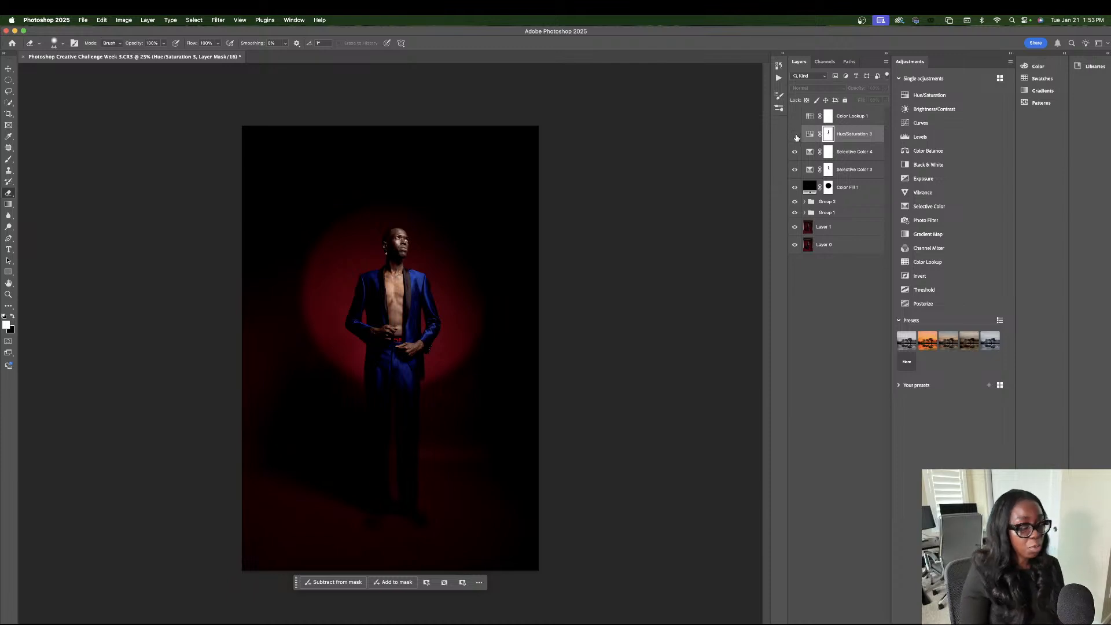
pyautogui.click(795, 136)
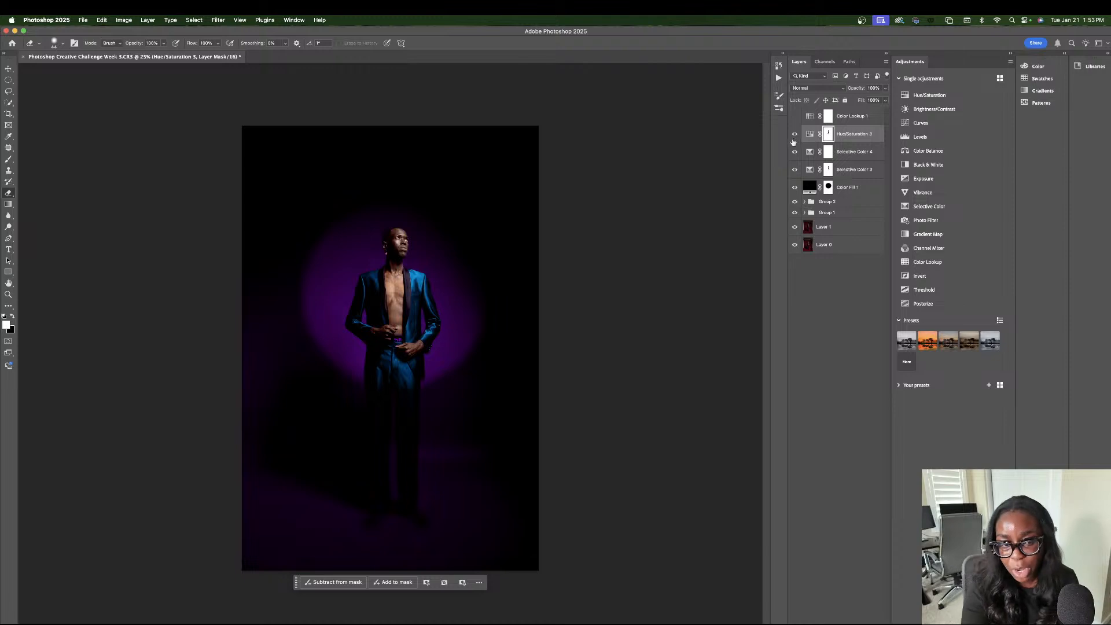
# Hide all layers and groups above Layer 1, and toggle Group 1 to compare the original photo with the cleaned-up backdrop, leaving Group 1 visible.
pyautogui.moveTo(794, 134); pyautogui.dragTo(793, 226)
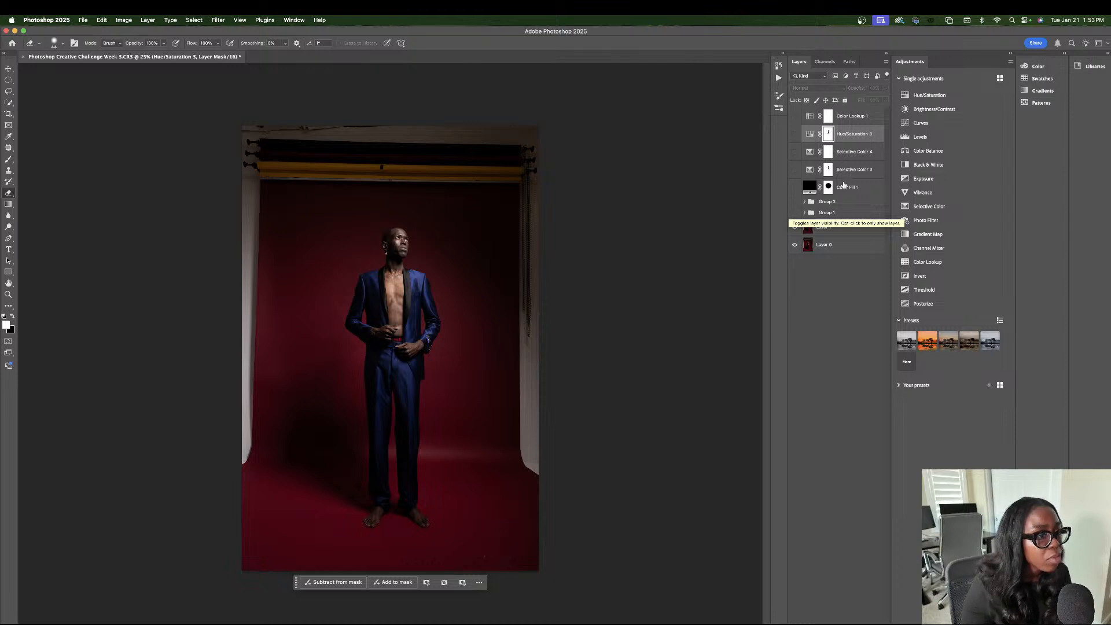
pyautogui.click(794, 213)
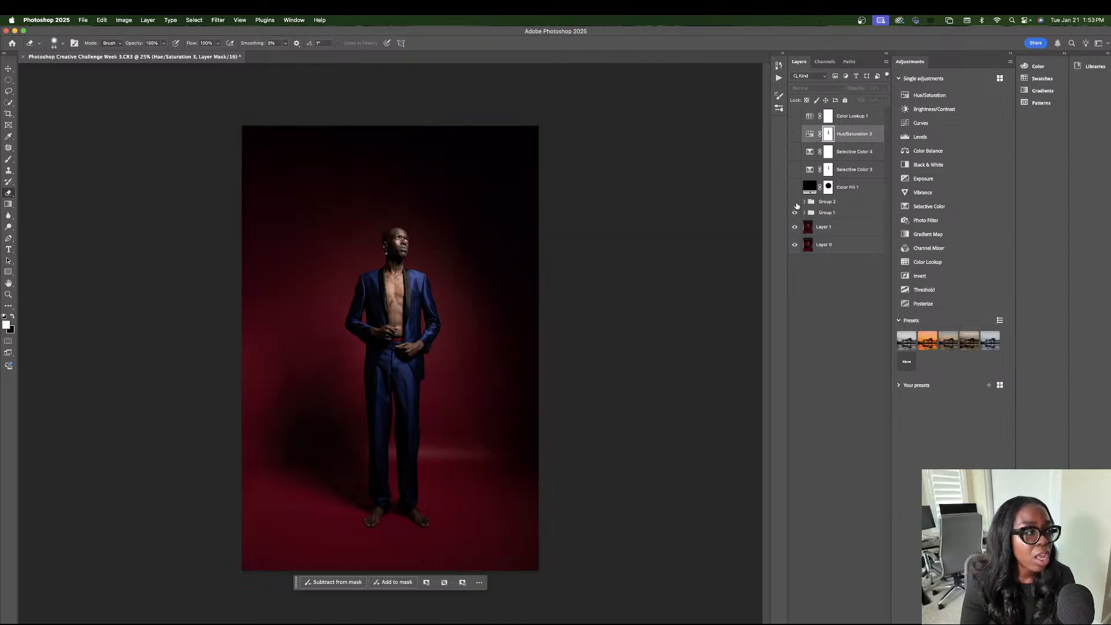
pyautogui.click(795, 212)
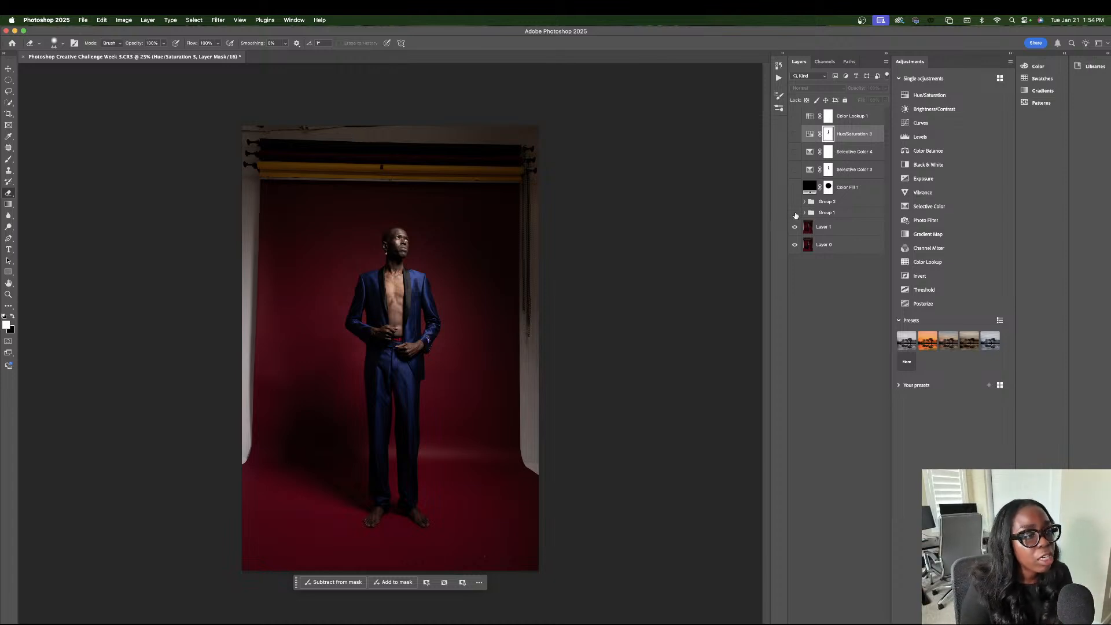
pyautogui.click(795, 213)
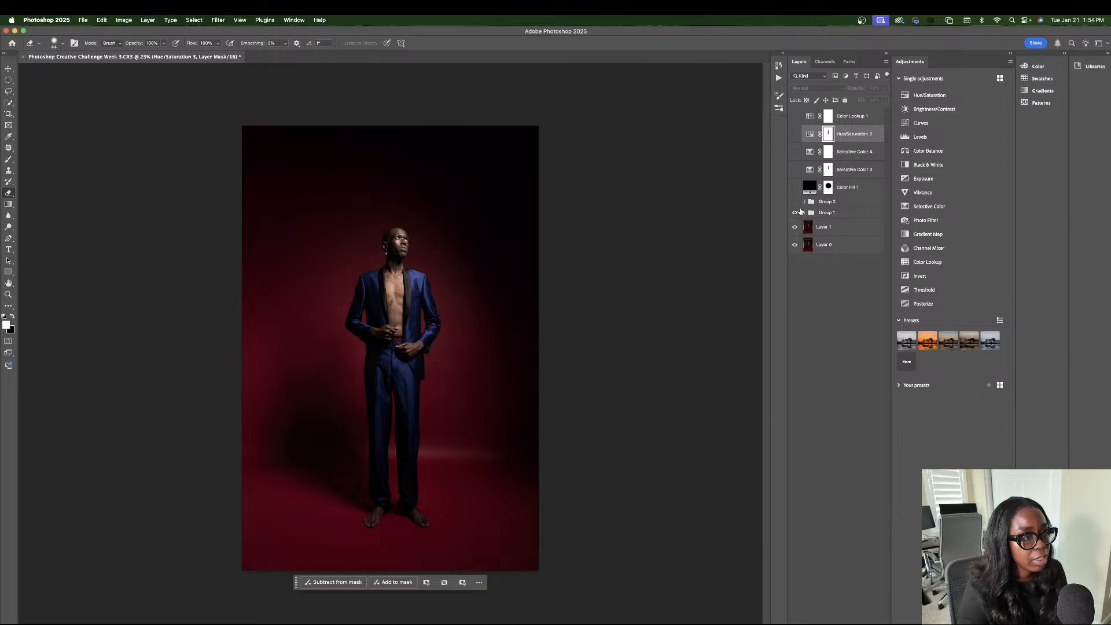
# Show Group 2, expand it to review its Hue/Saturation and Selective Color layers, and collapse it again.
pyautogui.click(794, 201)
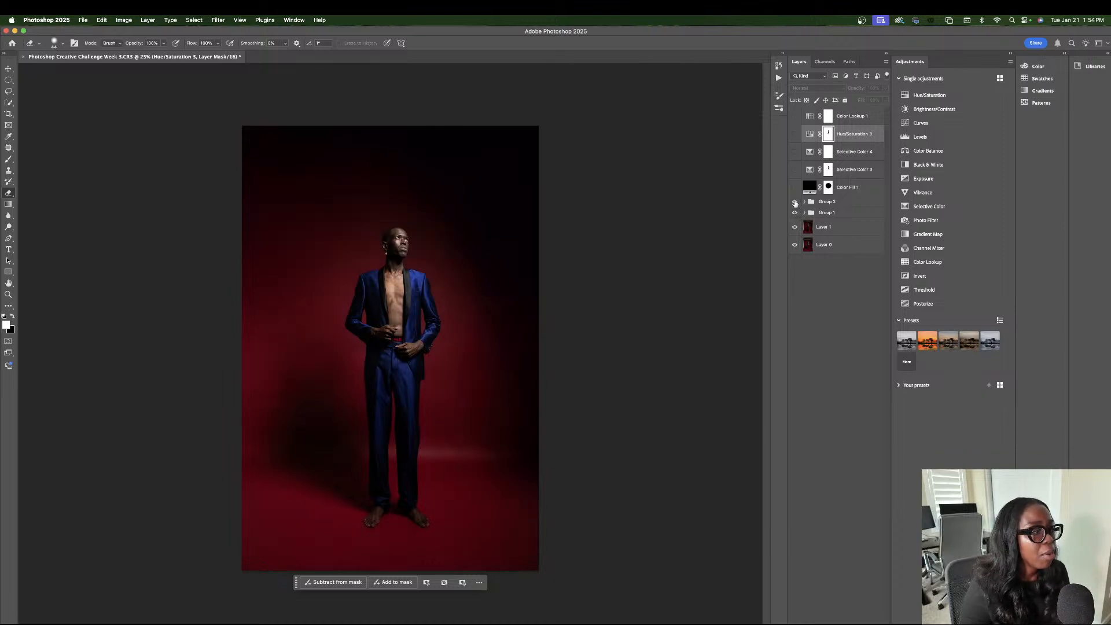
pyautogui.click(804, 202)
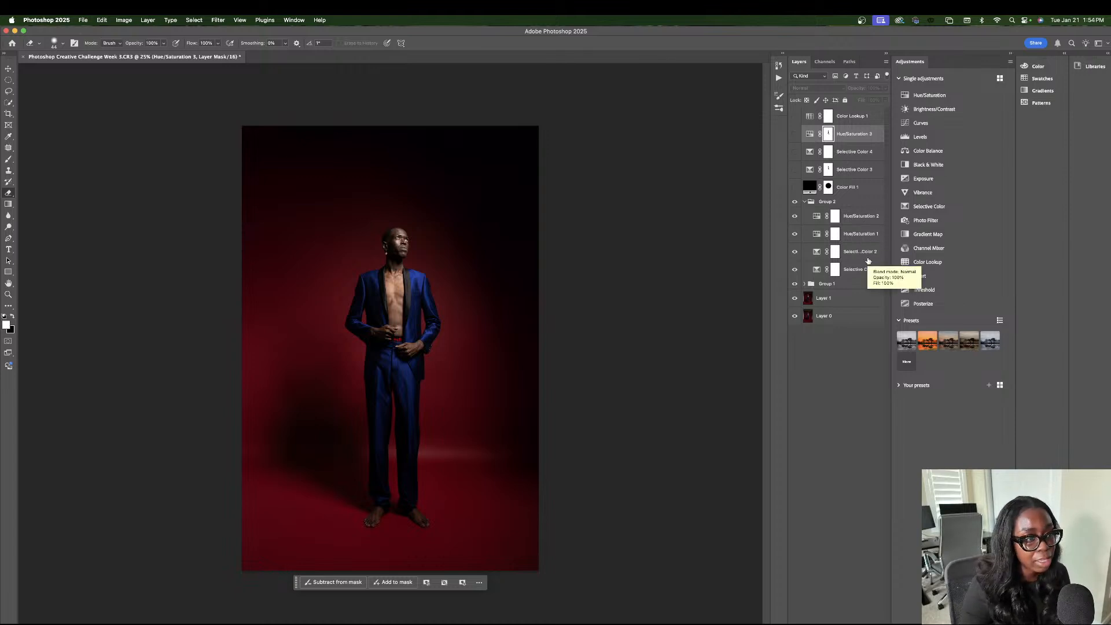
pyautogui.click(803, 202)
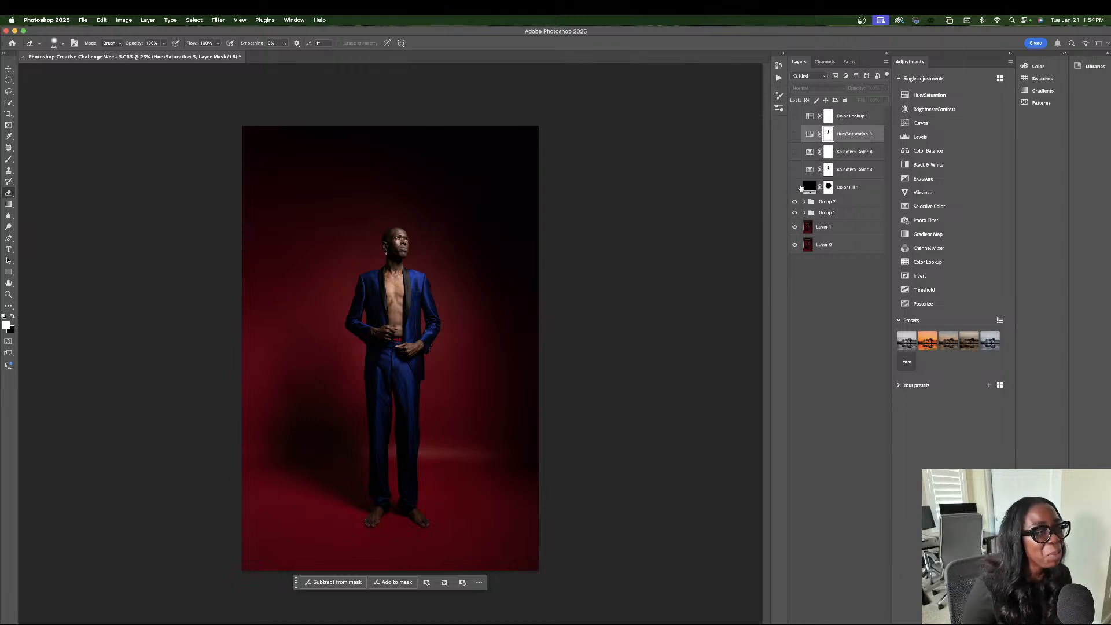
# Show the Color Fill 1, Selective Color 3 and Selective Color 4 layers one by one to review the spotlight and deepened blacks.
pyautogui.click(794, 188)
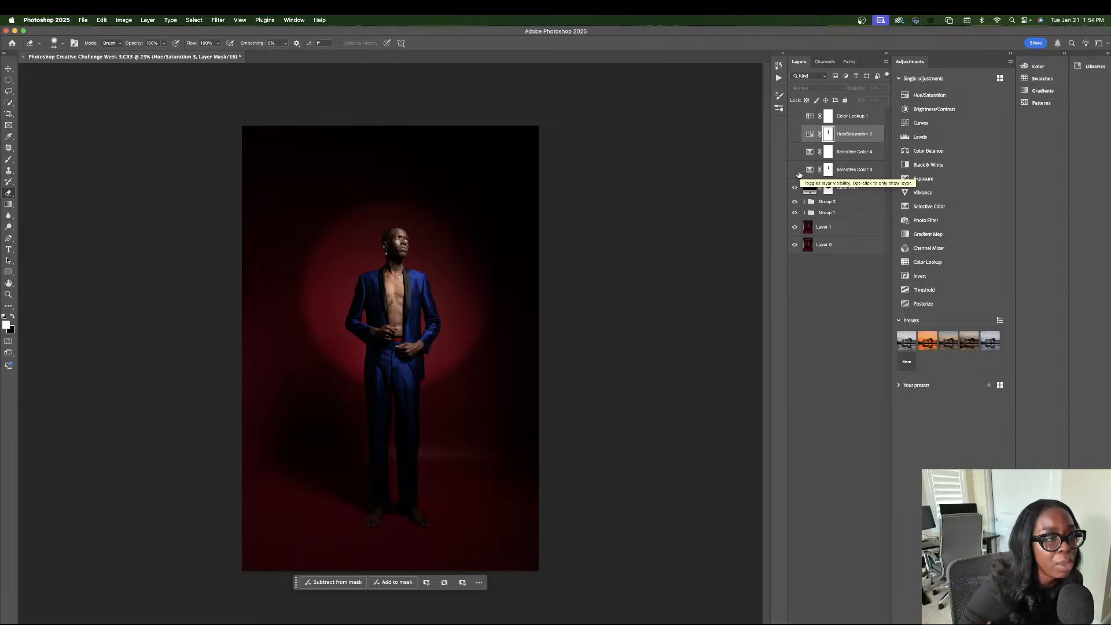
pyautogui.click(795, 170)
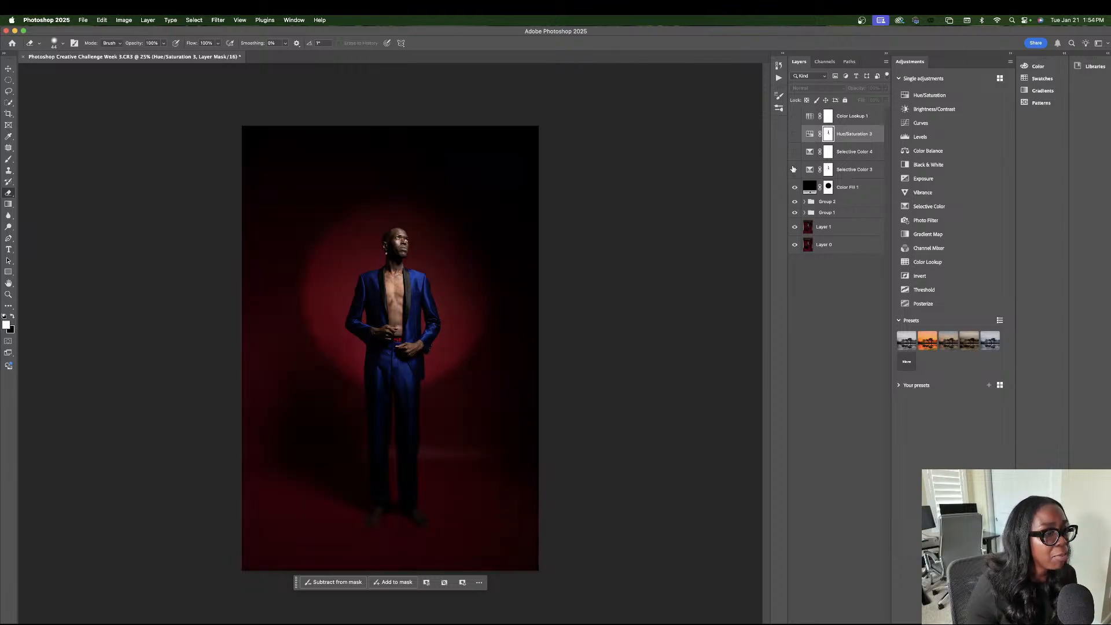
pyautogui.click(795, 171)
pyautogui.click(794, 151)
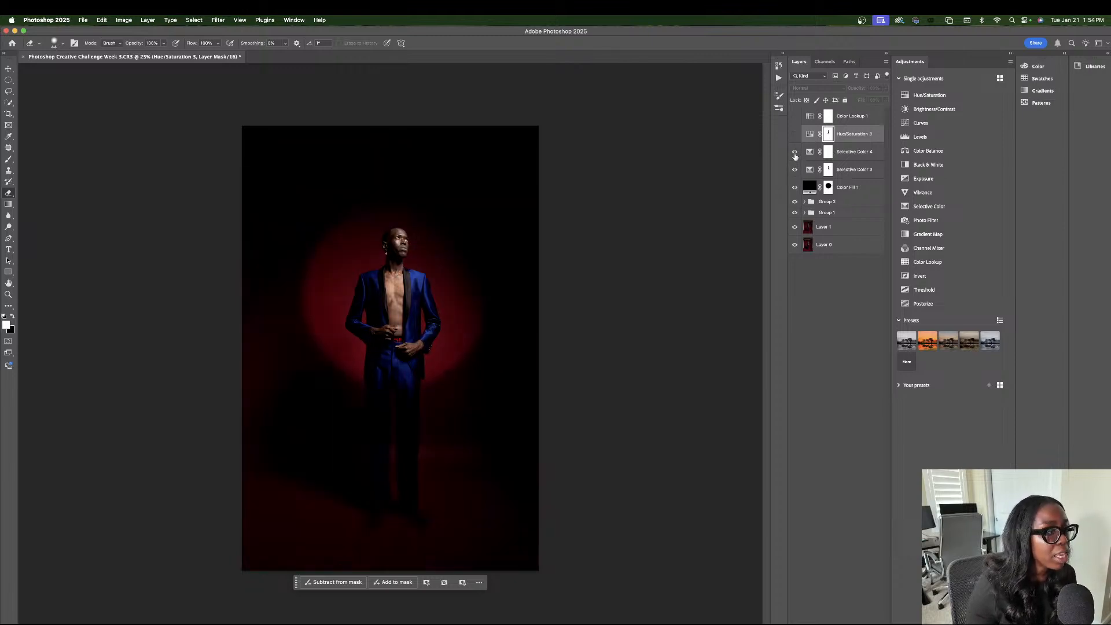
# Turn the top Hue/Saturation layer back on and compare the color shift with and without it, leaving the layer visible.
pyautogui.click(794, 142)
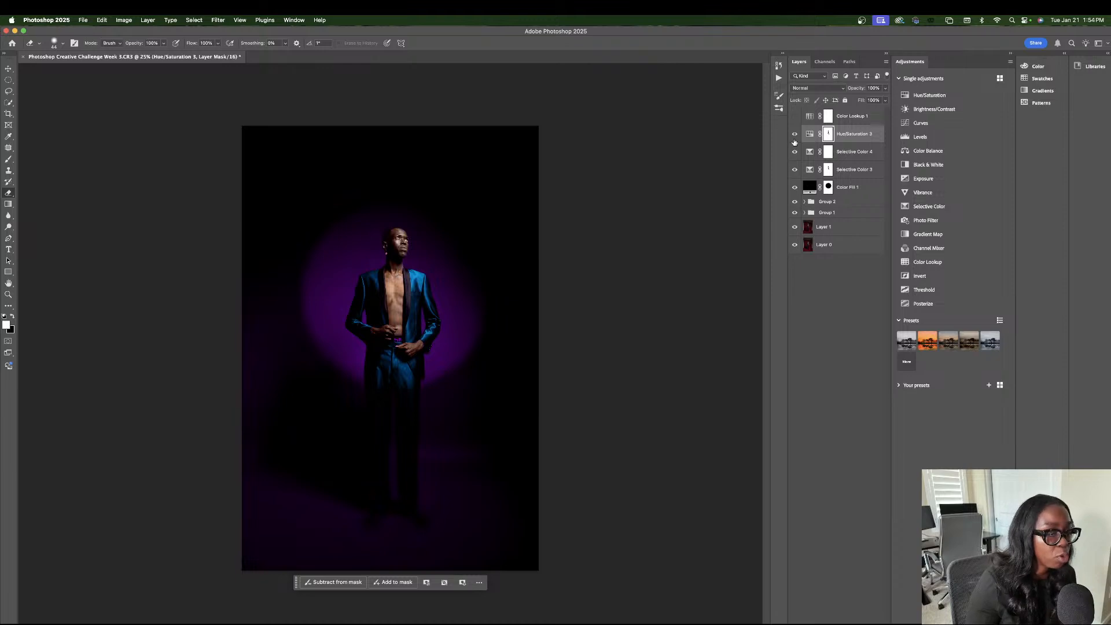
pyautogui.click(795, 136)
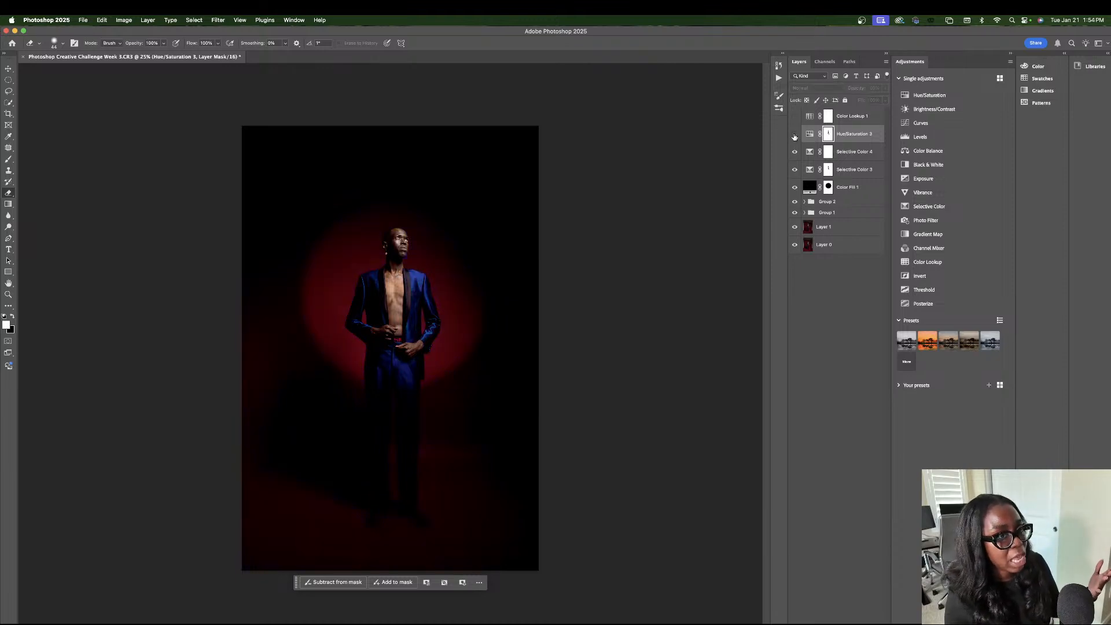
pyautogui.click(795, 135)
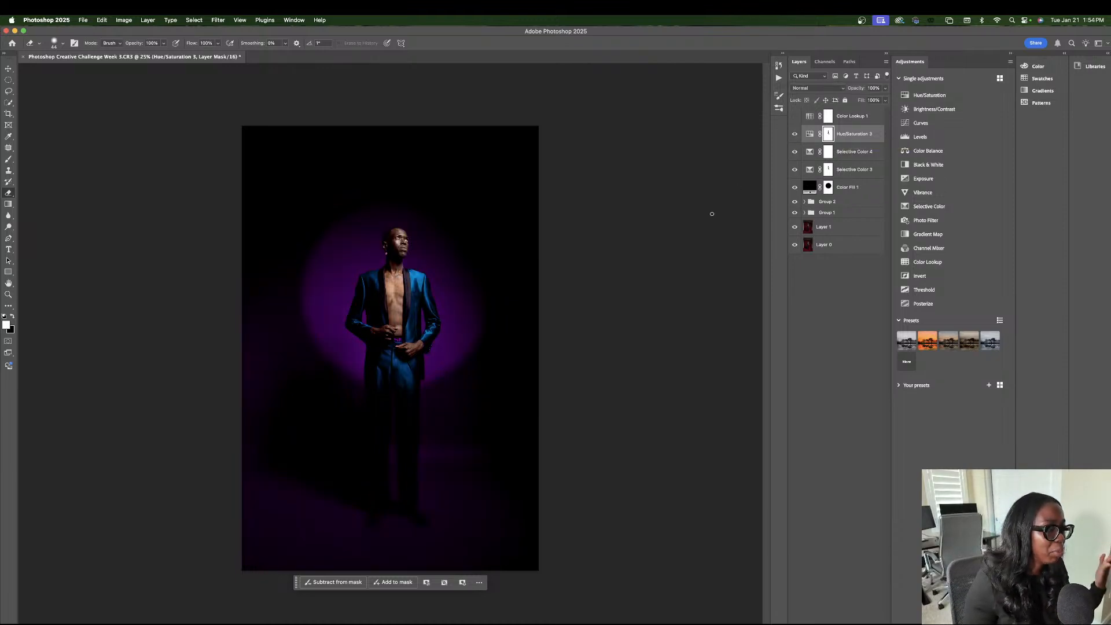